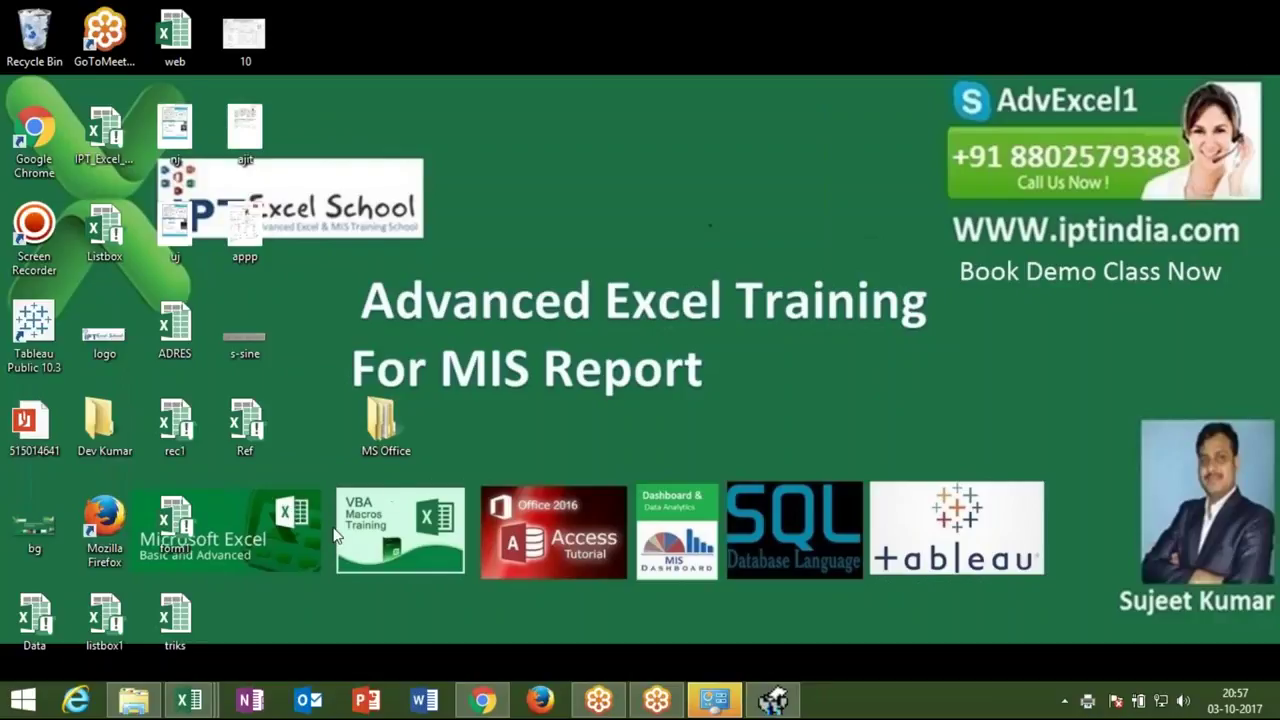
# Step: Bring the blank Book1 workbook to the front and select cell B3
pyautogui.moveTo(208, 708)
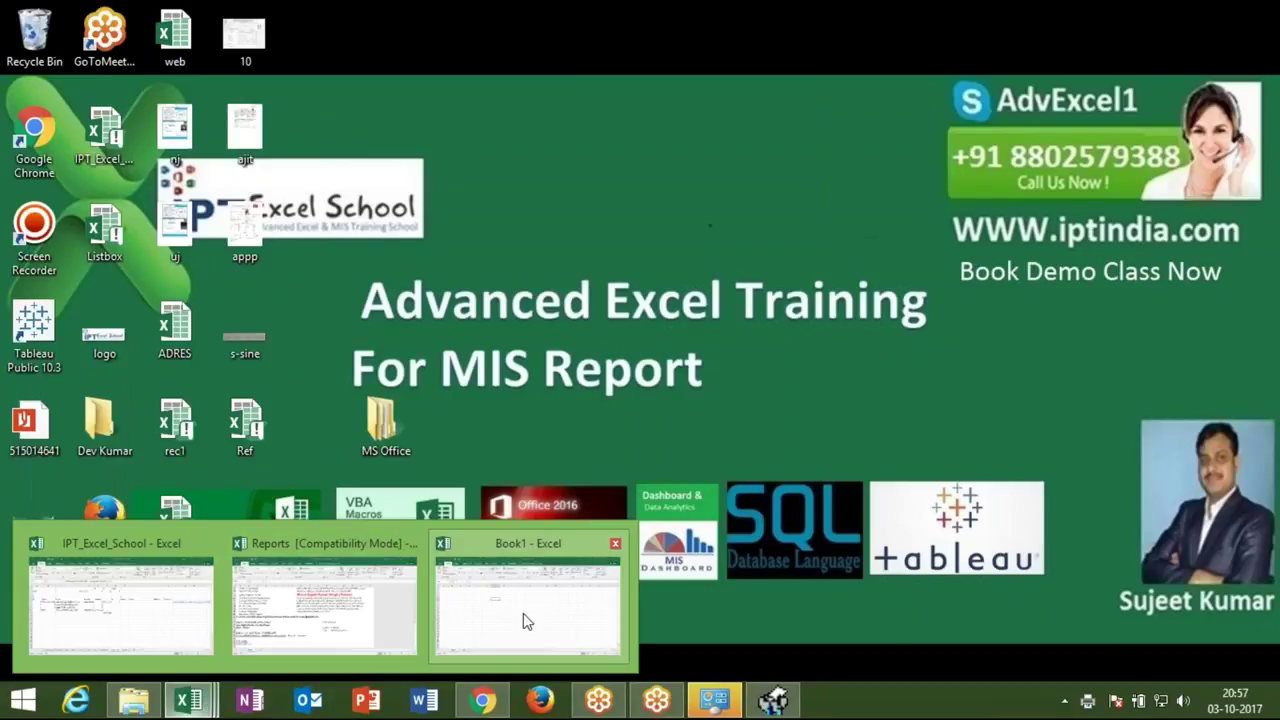
pyautogui.click(523, 613)
pyautogui.click(96, 252)
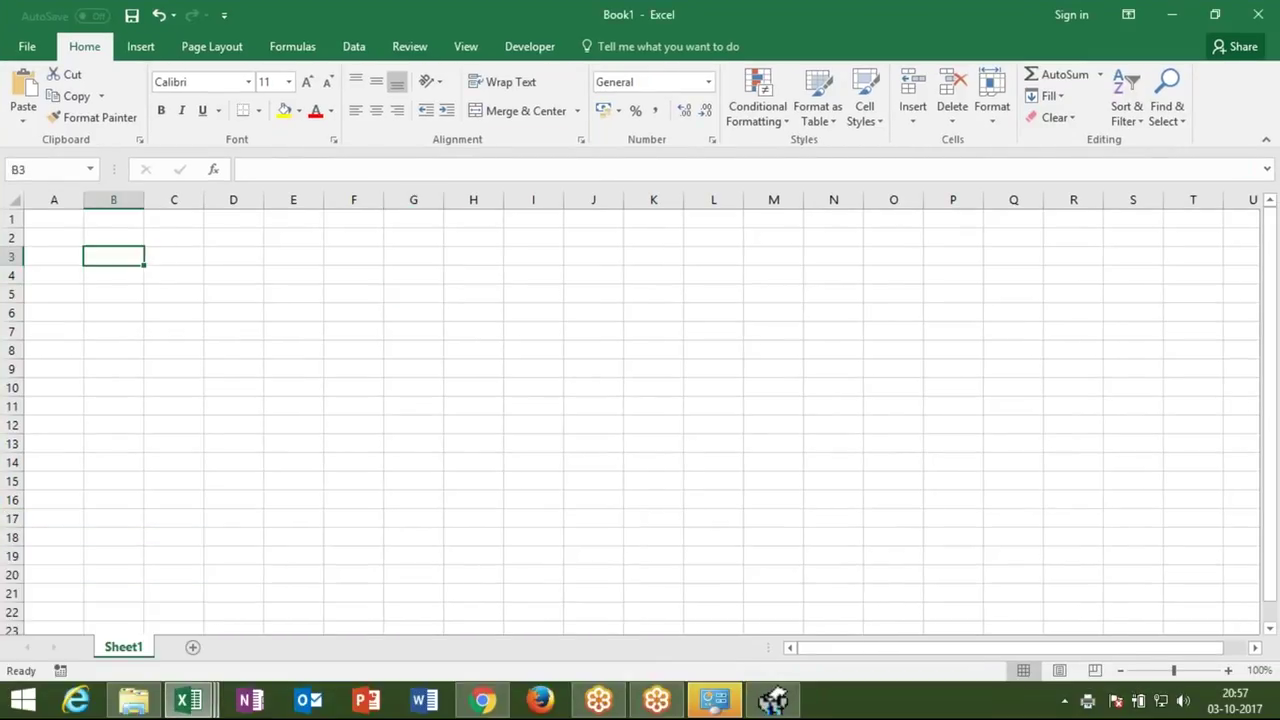
# Step: Enter 20 in B3 and 36 in C3
pyautogui.write('20')
pyautogui.press('Tab')
pyautogui.write('36')
pyautogui.press('Return')
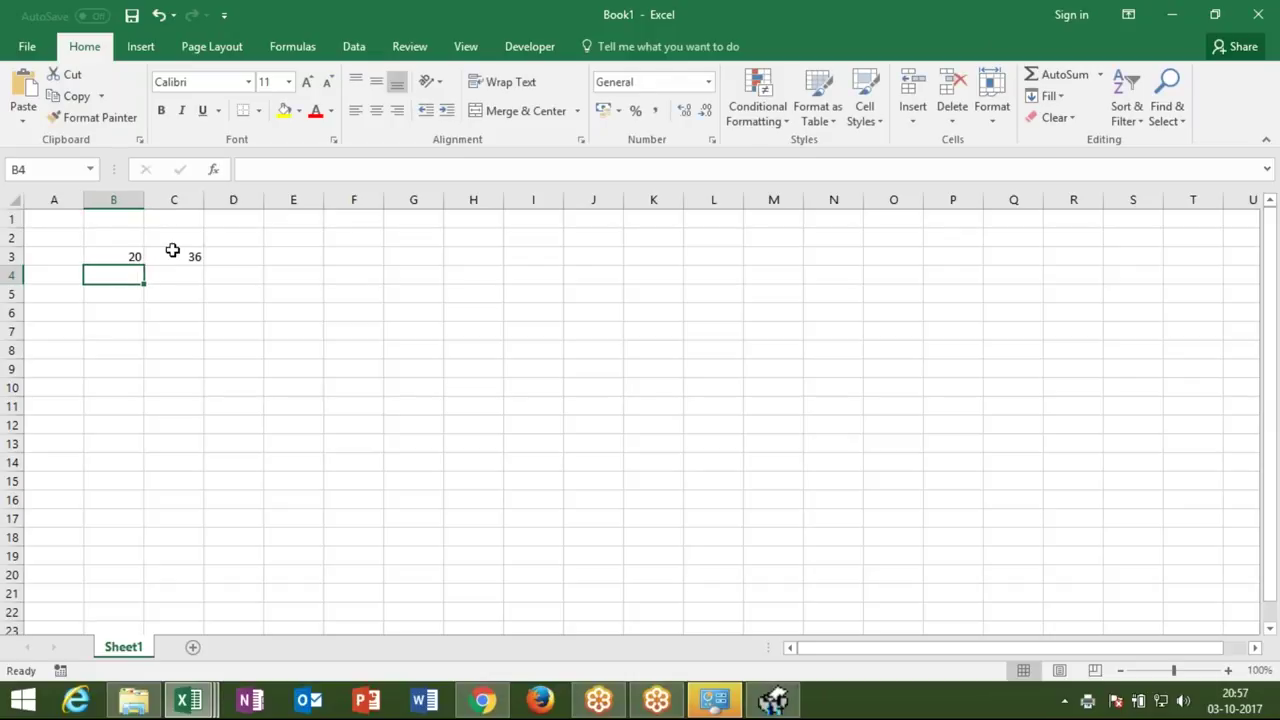
# Step: Total the two numbers in D3 with =SUM(B3:C3)
pyautogui.click(218, 258)
pyautogui.write('=')
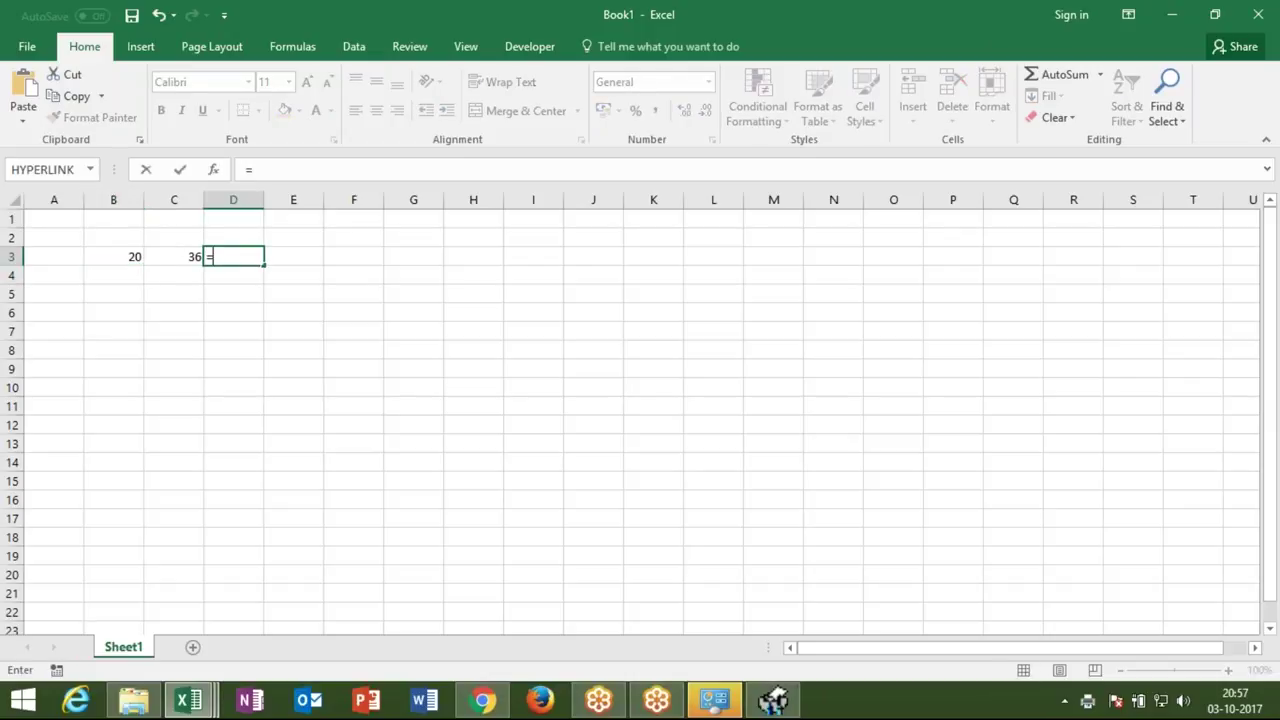
pyautogui.write('SUM(')
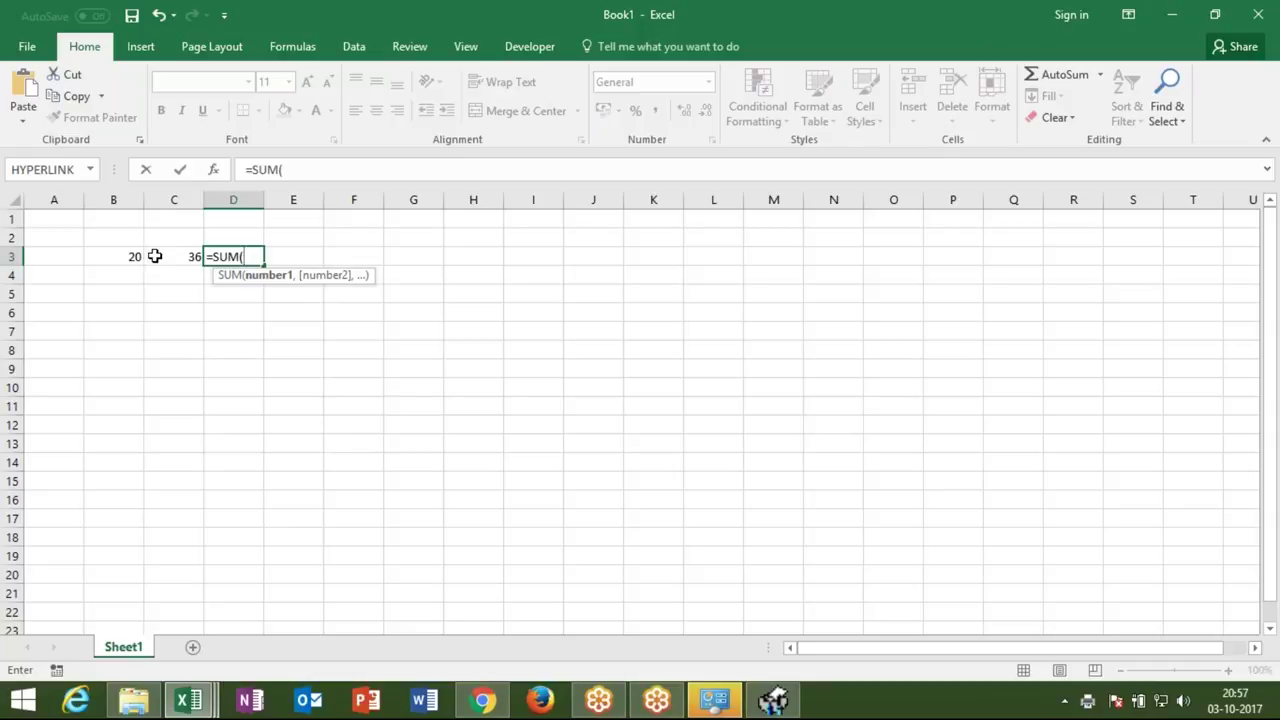
pyautogui.click(134, 257)
pyautogui.hotkey('shift', 'Right')
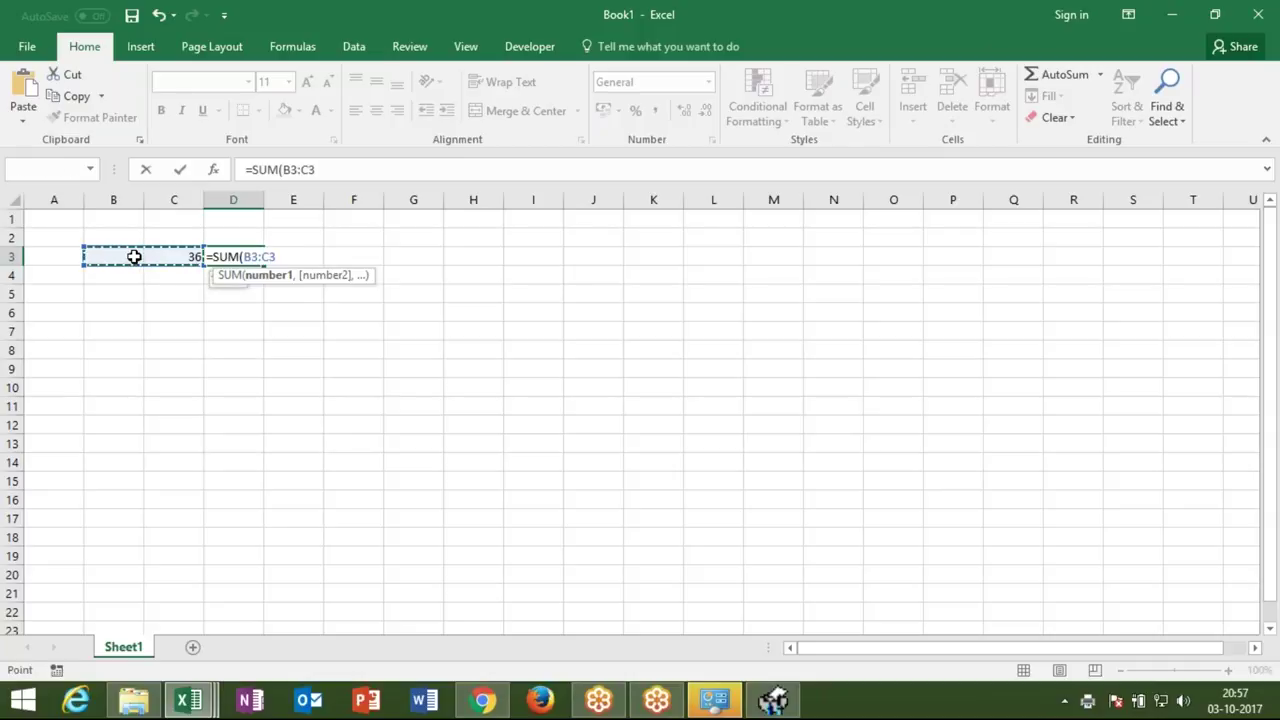
pyautogui.press('Return')
pyautogui.press('Up')
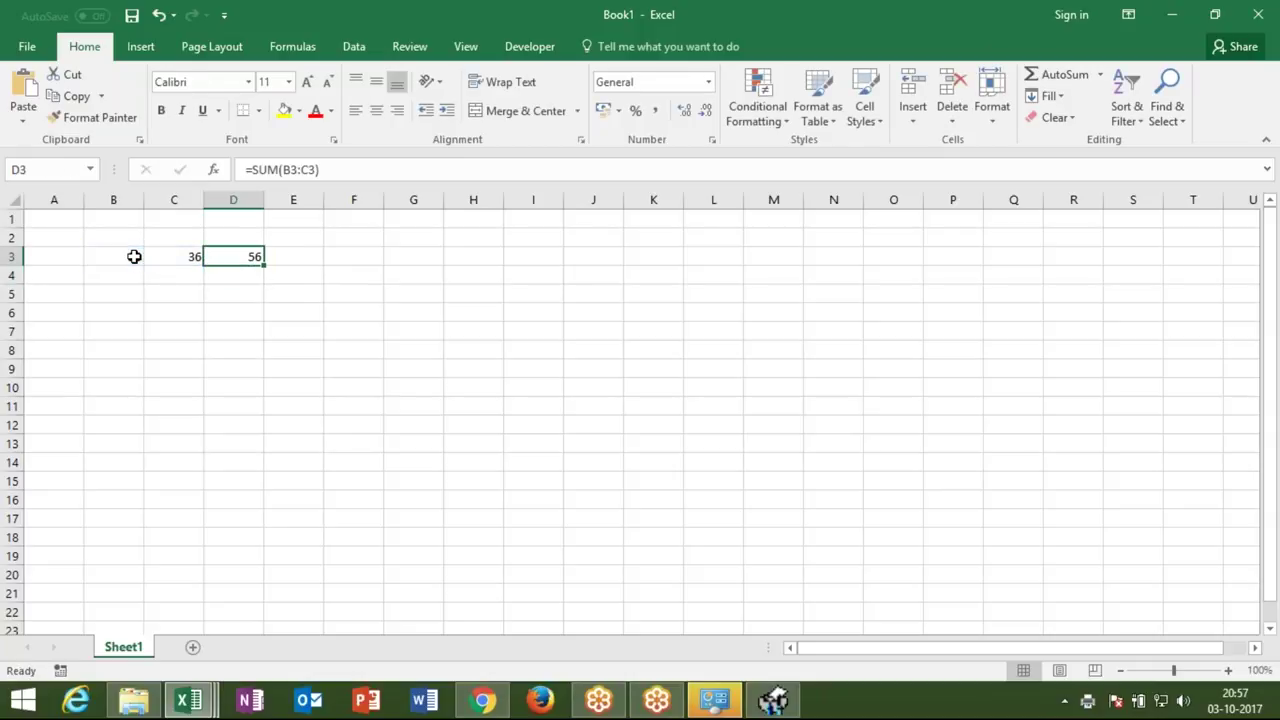
# Step: Add them in E3 with =B3+C3 and compare it with the SUM formula
pyautogui.press('Right')
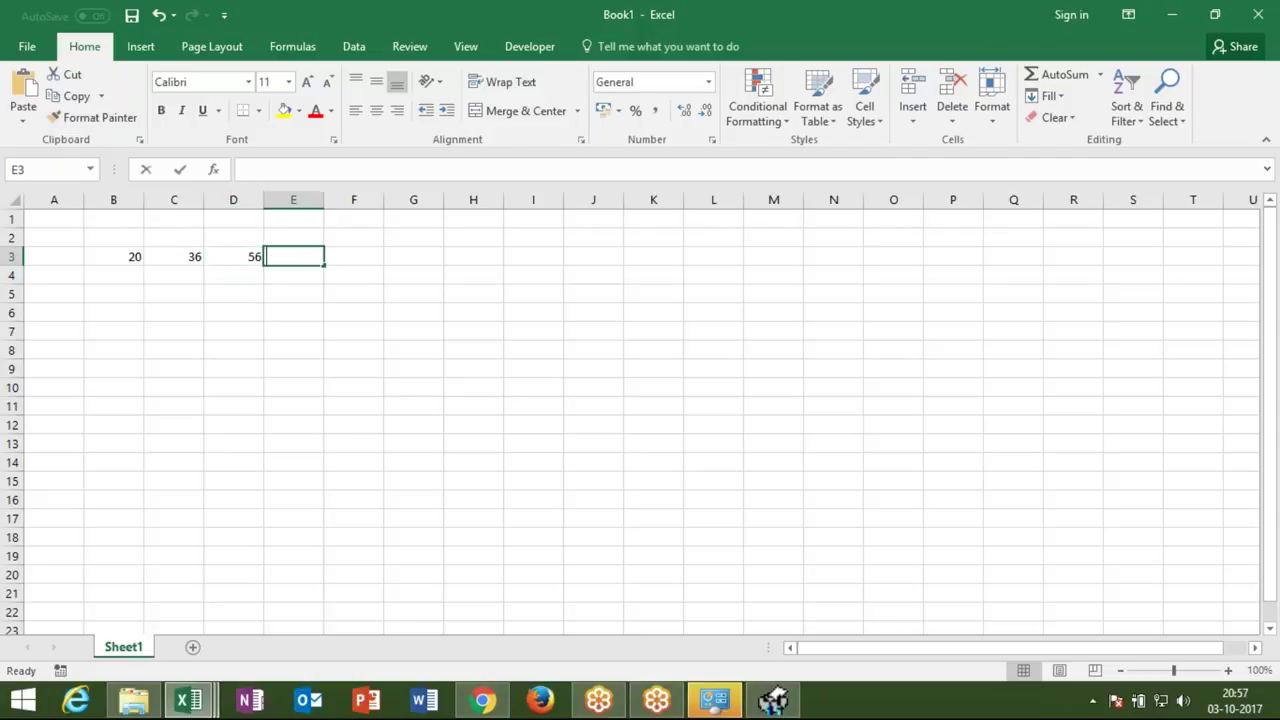
pyautogui.write('=')
pyautogui.click(138, 256)
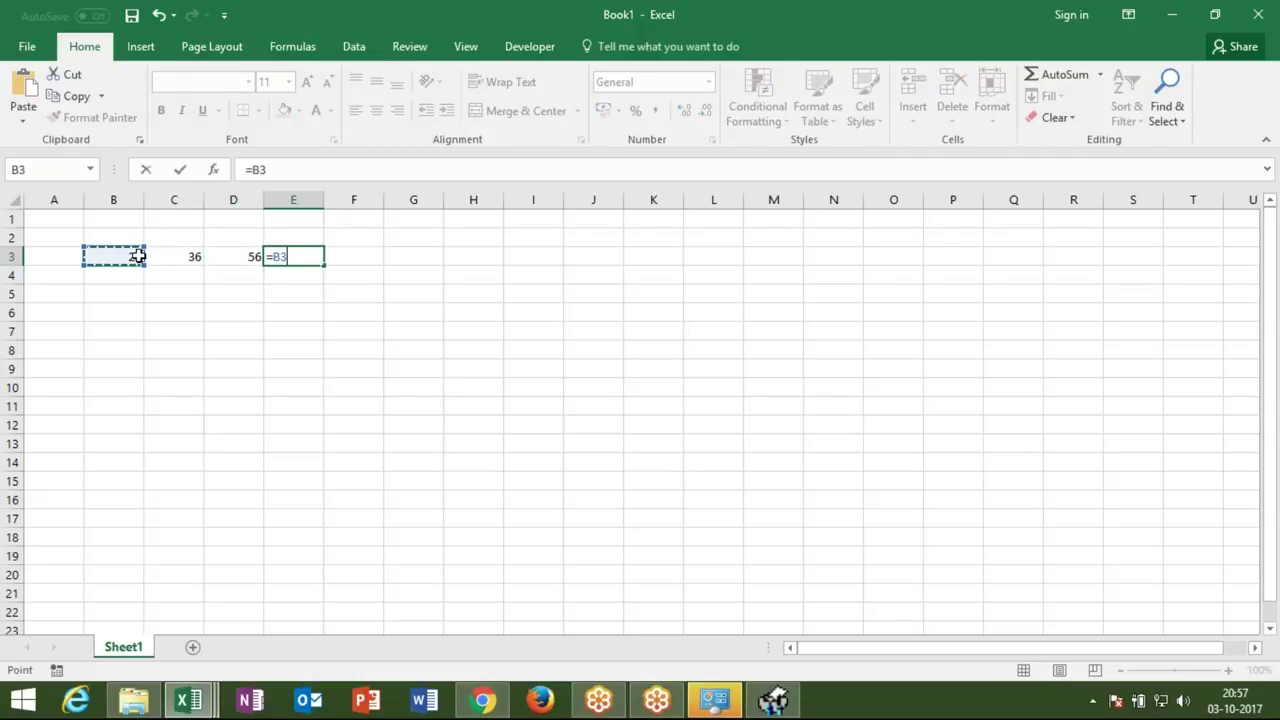
pyautogui.write('+')
pyautogui.click(160, 258)
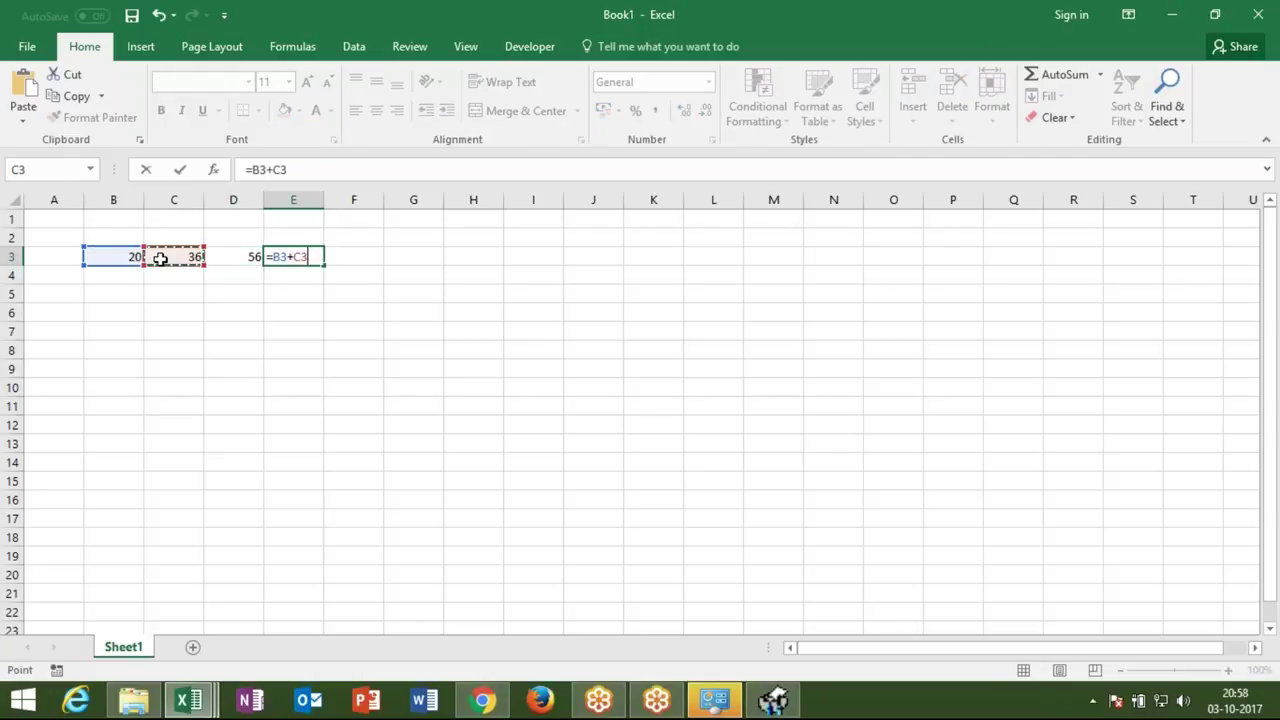
pyautogui.press('Return')
pyautogui.press('Up')
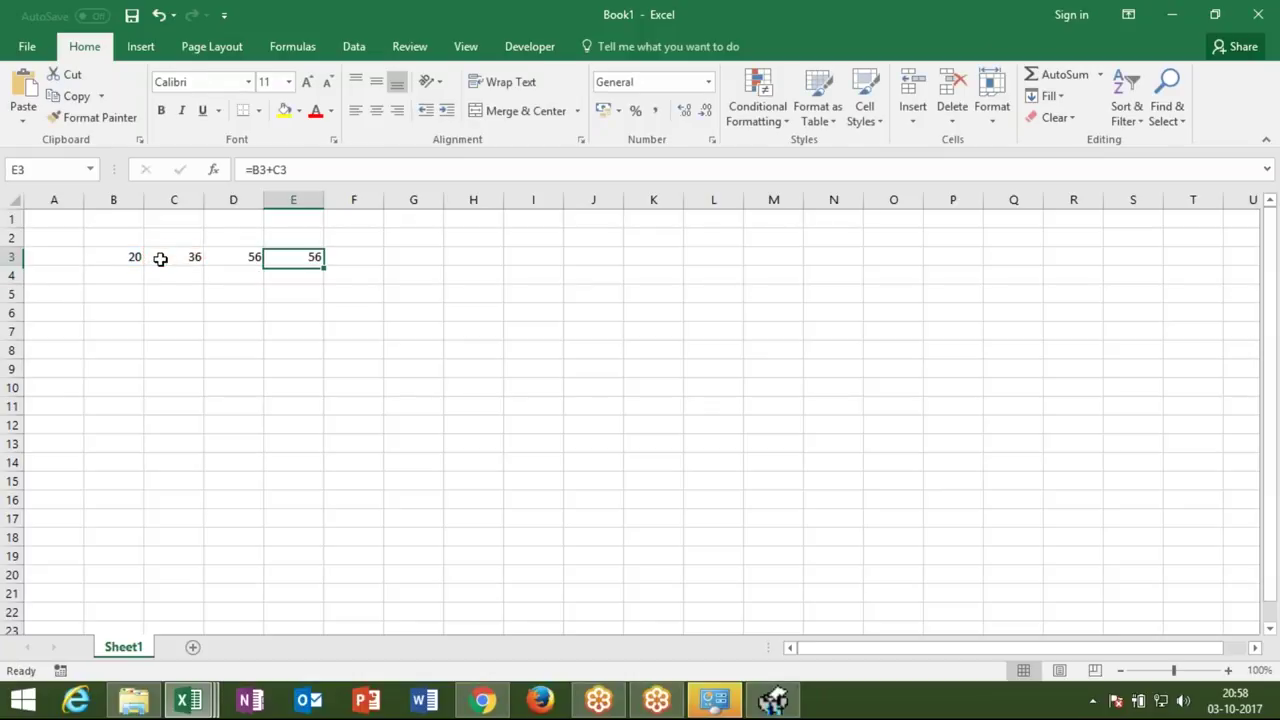
pyautogui.press('Left')
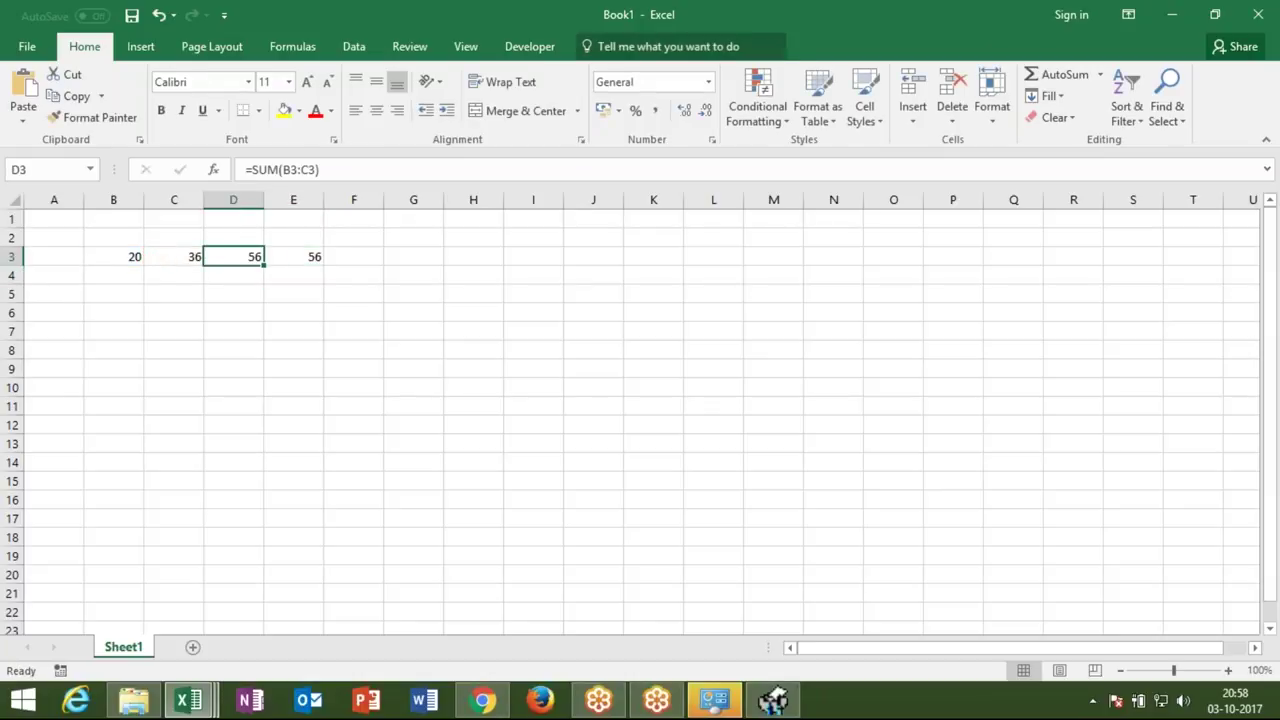
pyautogui.click(1174, 21)
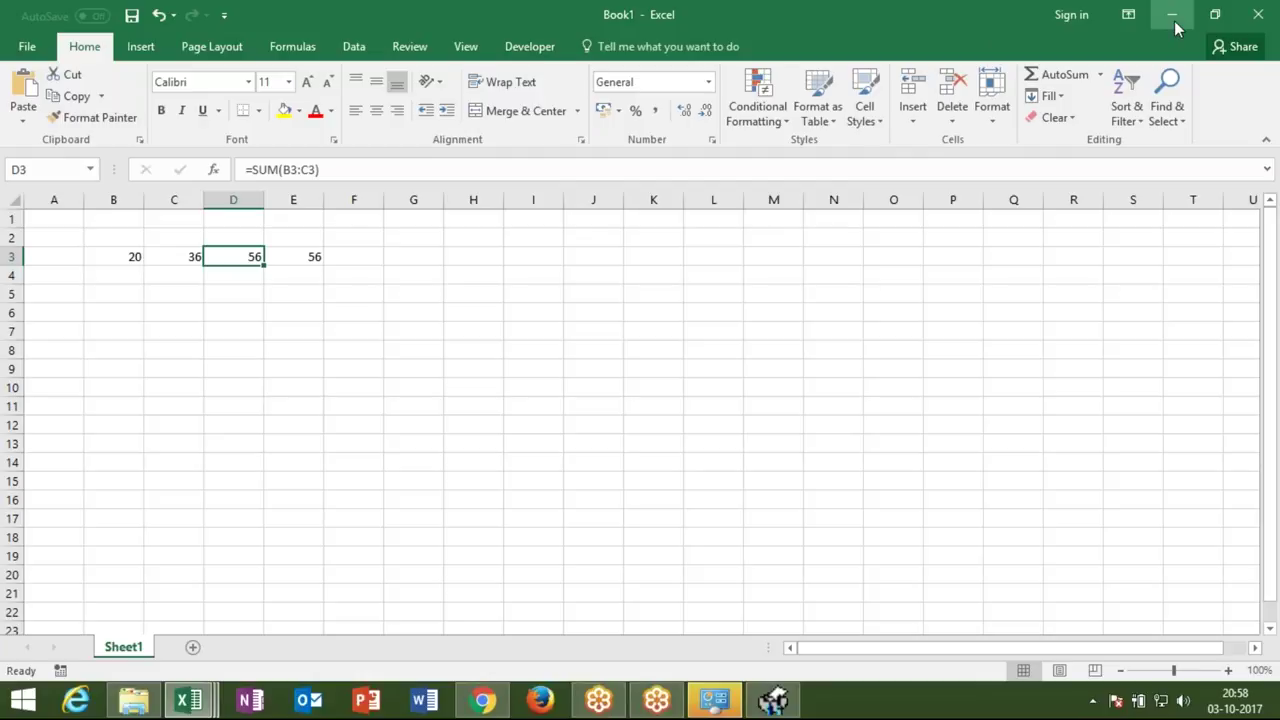
pyautogui.click(303, 252)
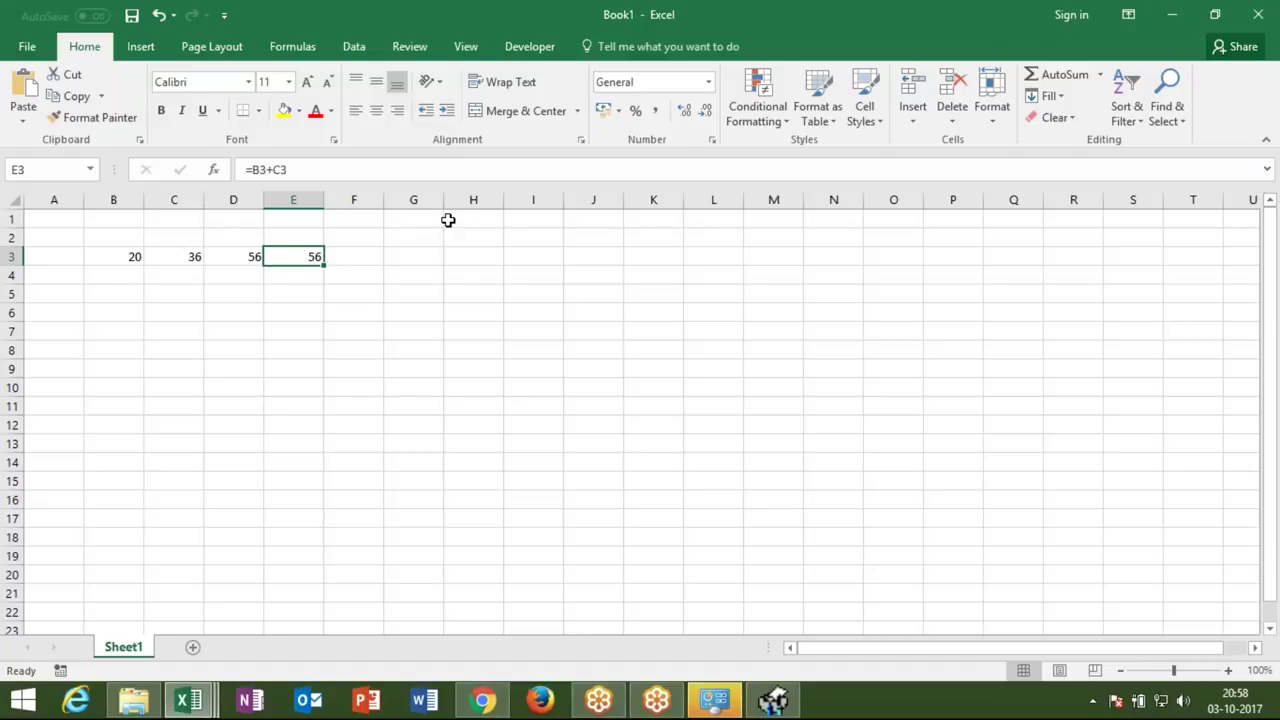
# Step: Enter the symbols +, -, *, / and ^ down H1:H5 and select the list
pyautogui.click(448, 220)
pyautogui.write('+')
pyautogui.press('Return')
pyautogui.write('-')
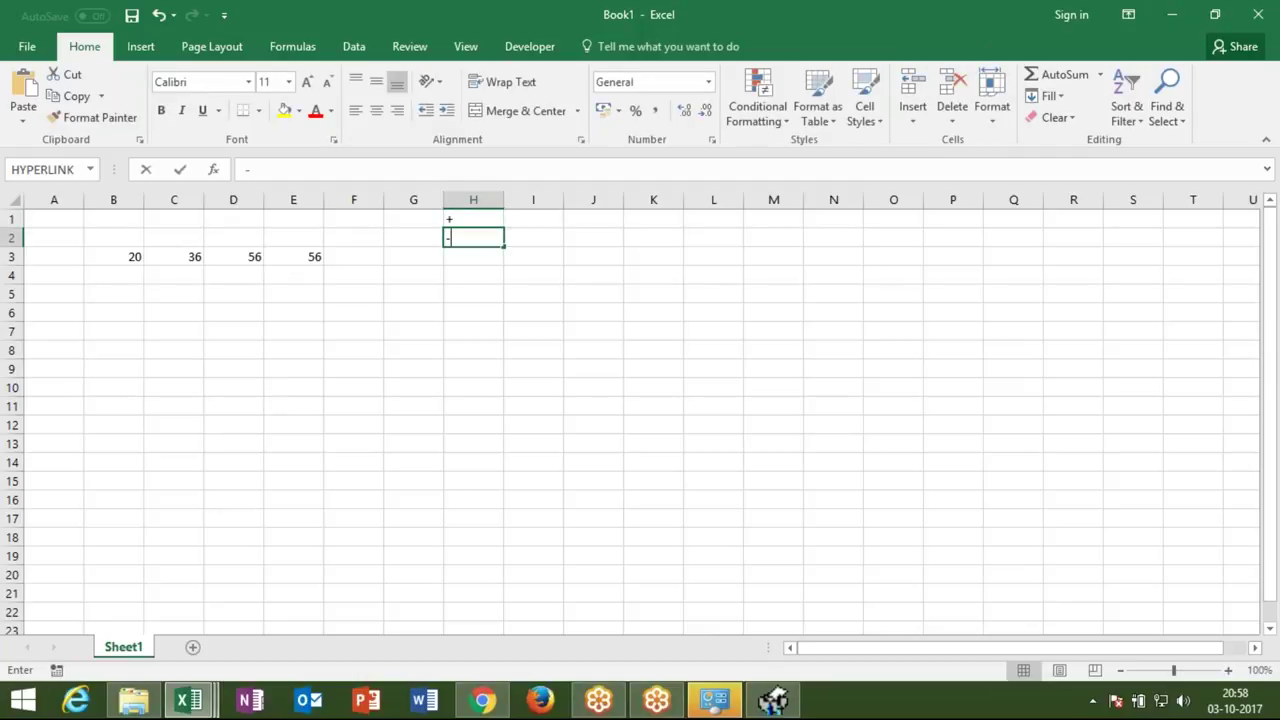
pyautogui.press('Return')
pyautogui.write('*')
pyautogui.press('Return')
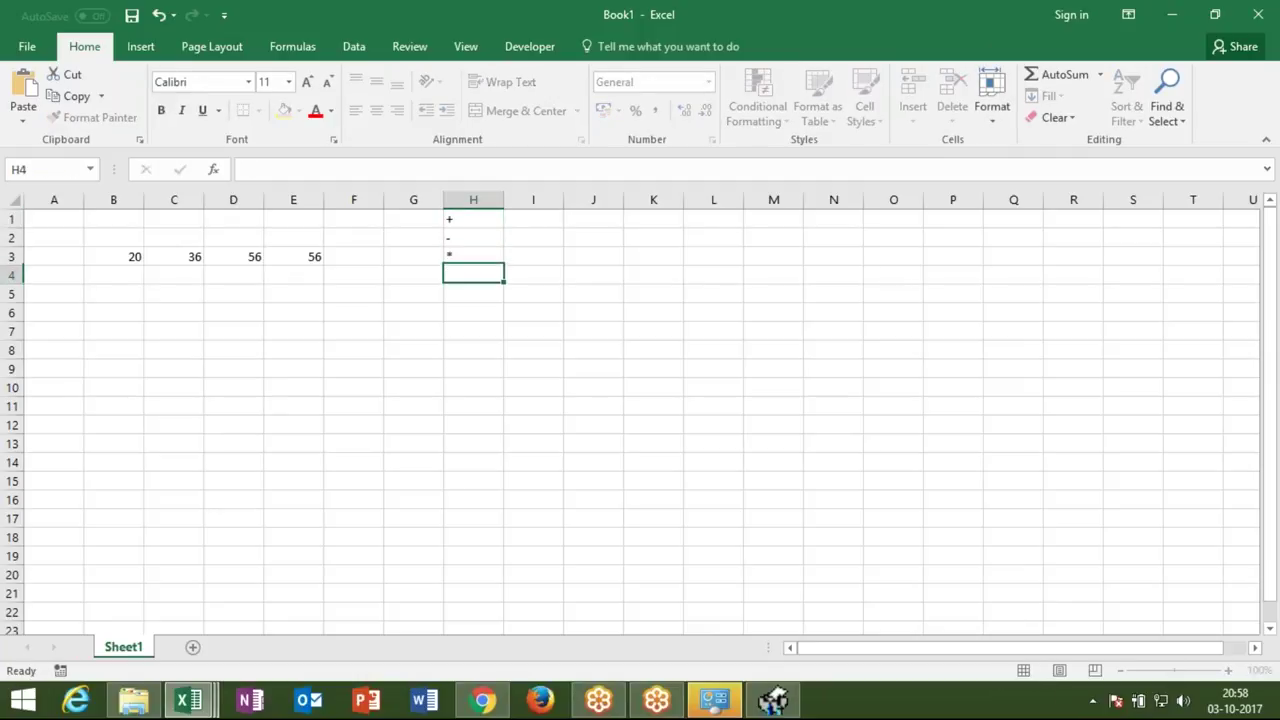
pyautogui.write('/')
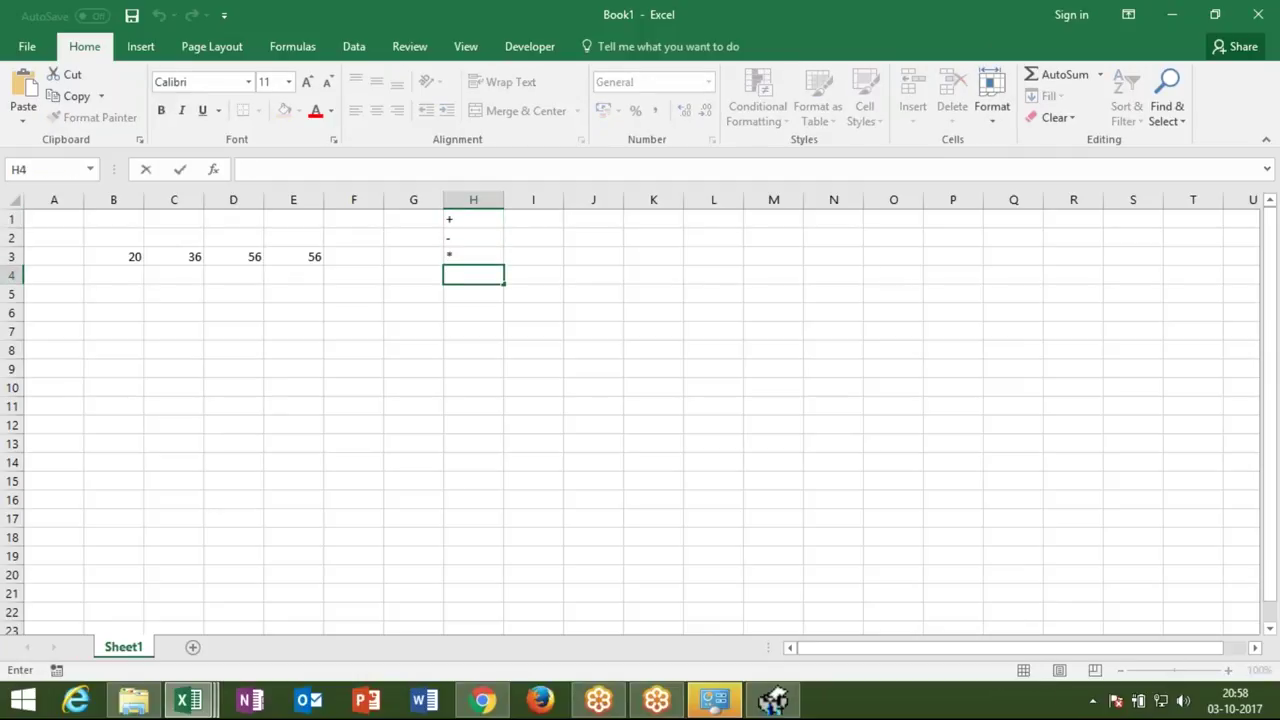
pyautogui.press('Return')
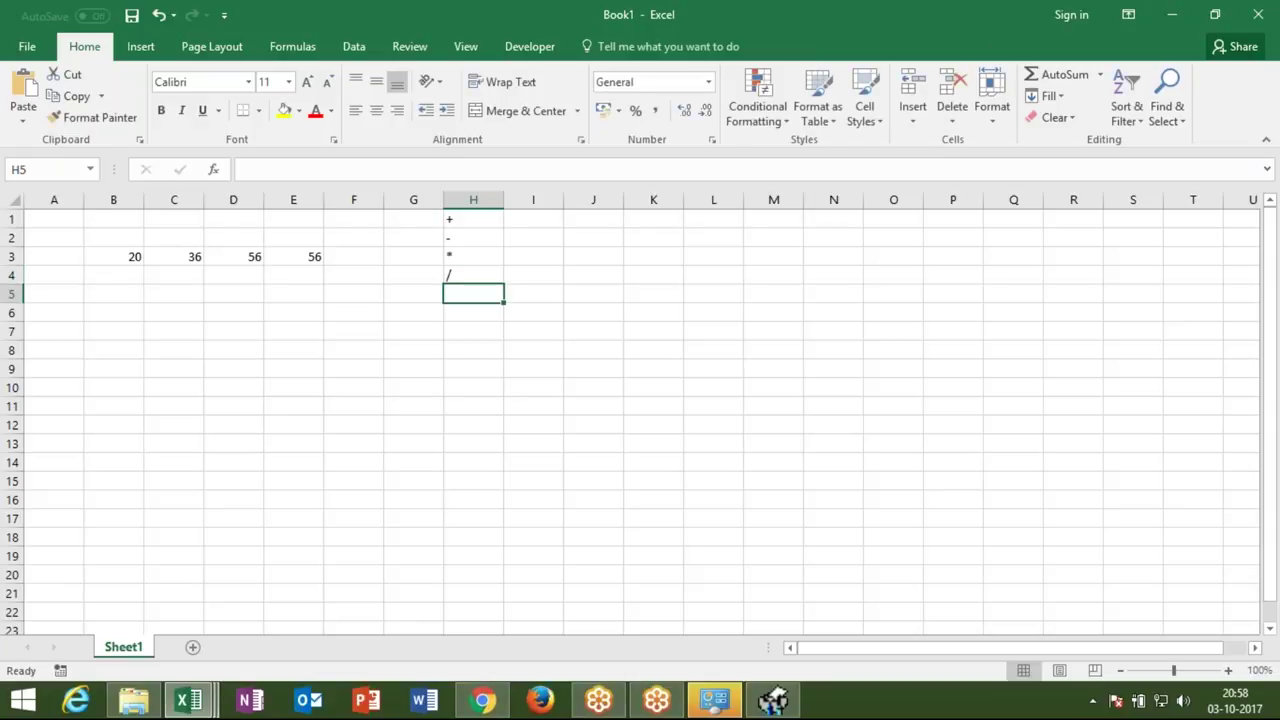
pyautogui.write('^')
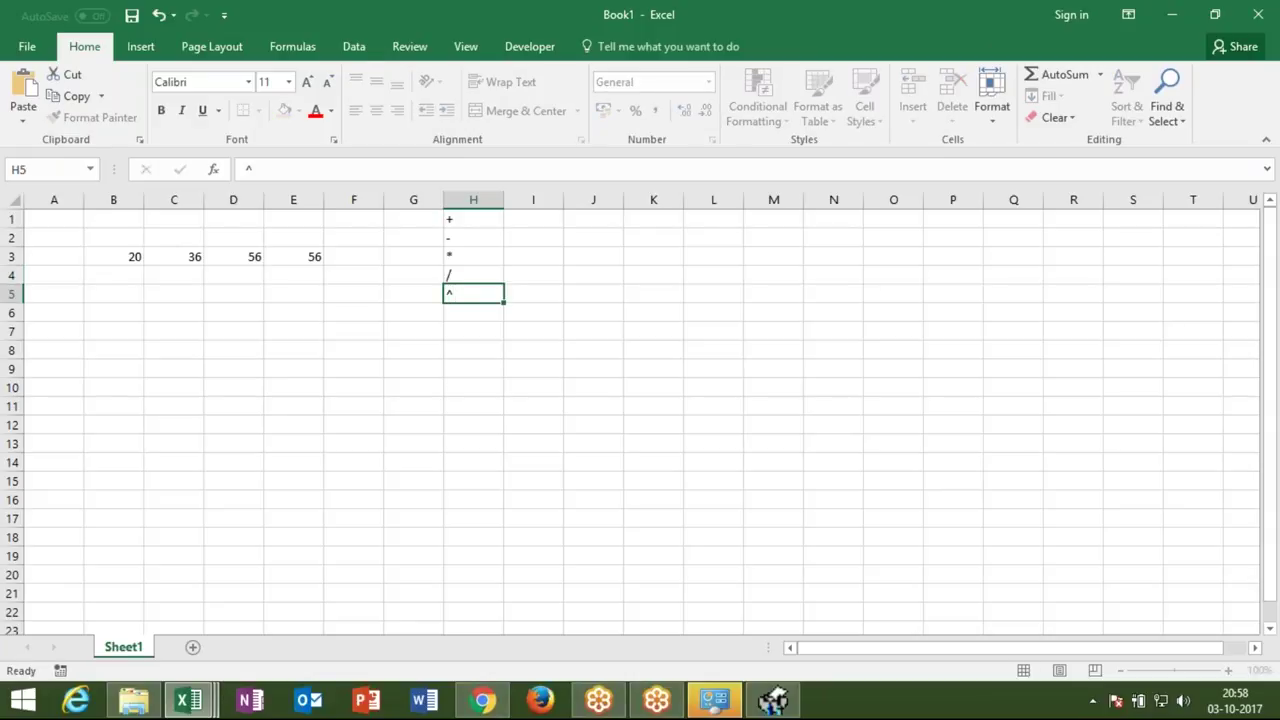
pyautogui.hotkey('shift', 'Up')
pyautogui.hotkey('shift', 'Up')
pyautogui.hotkey('shift', 'Up')
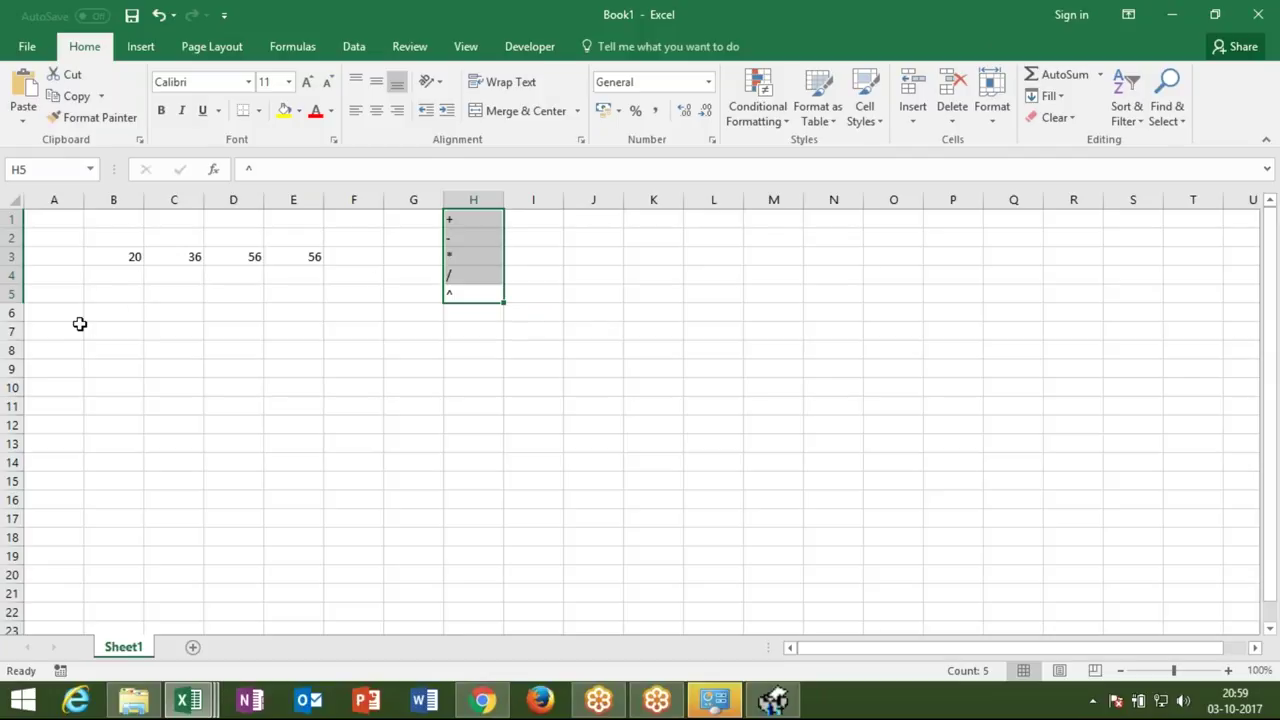
# Step: Type the headings Q1 in A6 and Q2 in B6
pyautogui.click(79, 323)
pyautogui.press('Up')
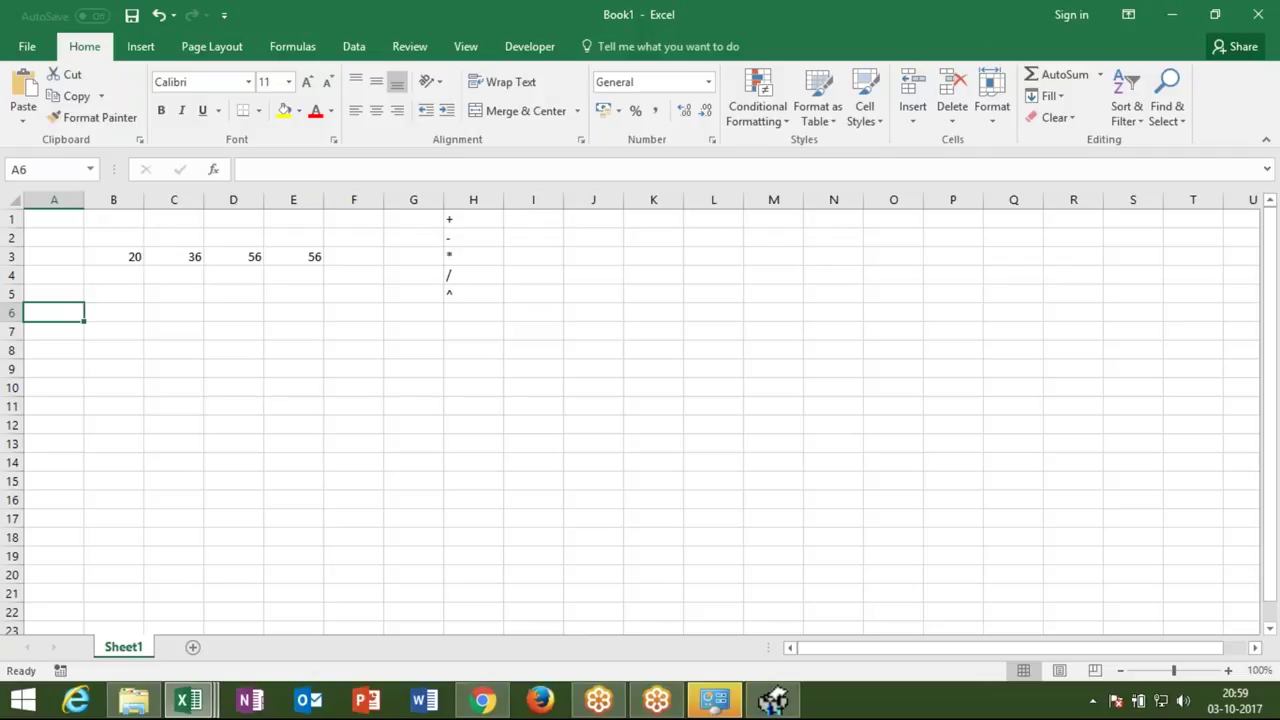
pyautogui.write('Q1')
pyautogui.press('Tab')
pyautogui.write('Q2')
pyautogui.press('Tab')
pyautogui.press('Down')
pyautogui.press('Left')
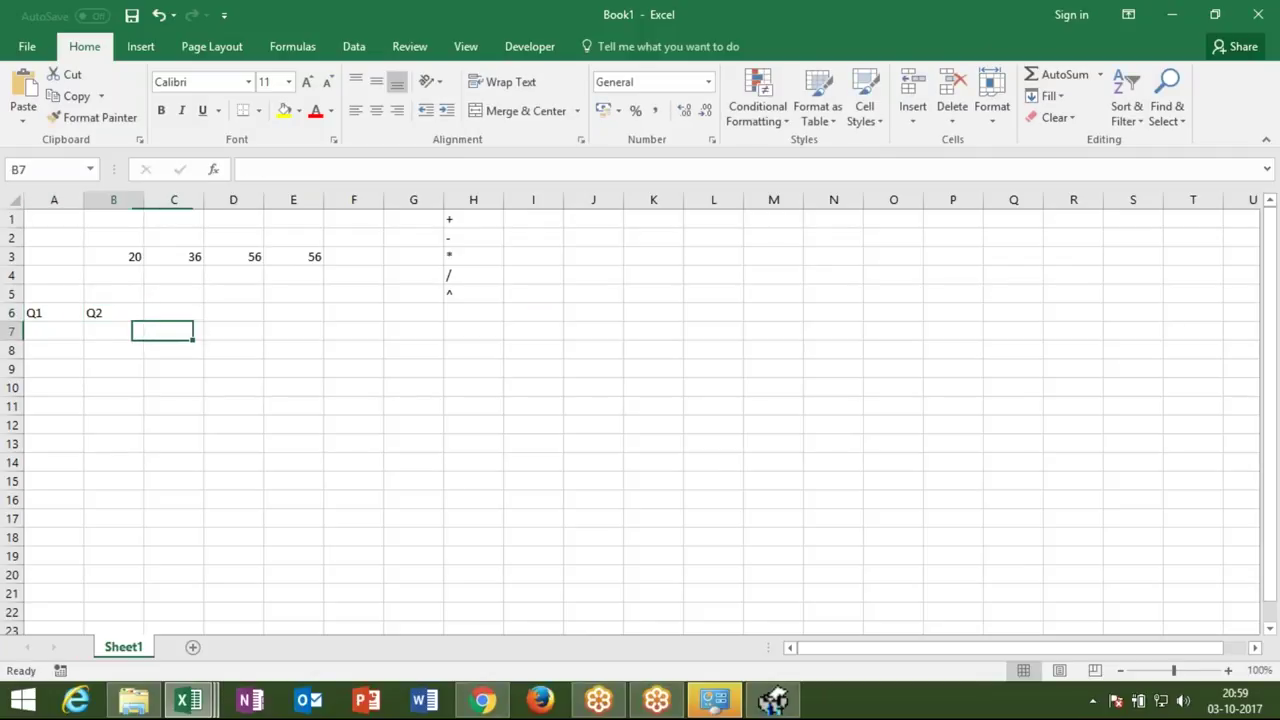
# Step: Enter 25 in A7 and 65 in B7
pyautogui.click(54, 331)
pyautogui.write('2')
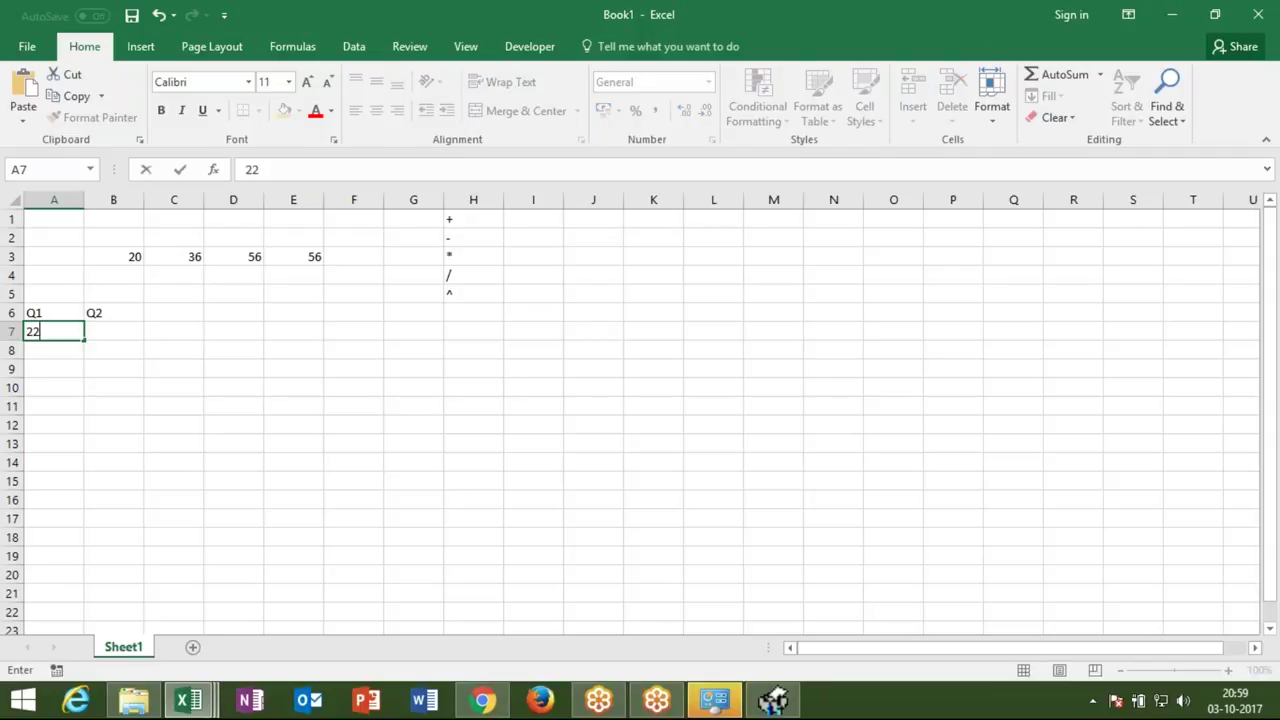
pyautogui.write('5')
pyautogui.press('Tab')
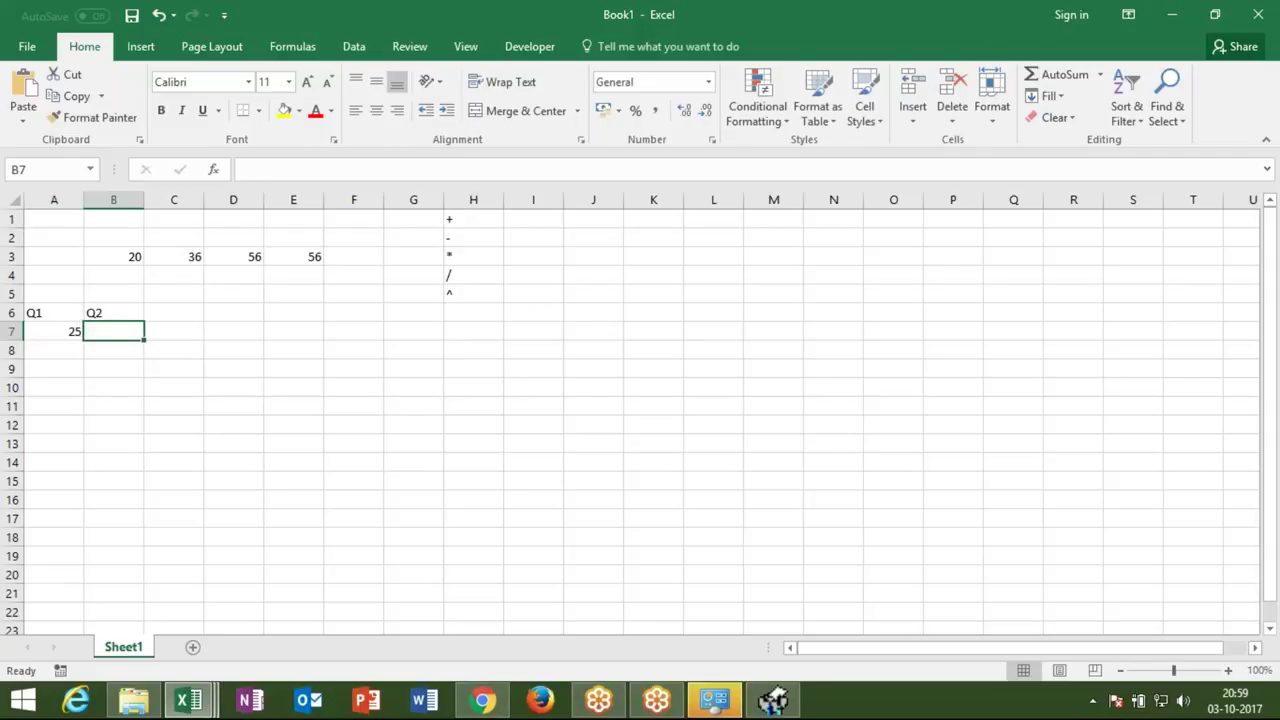
pyautogui.write('5')
pyautogui.press('Return')
pyautogui.press('Up')
pyautogui.press('Right')
pyautogui.write('65')
pyautogui.press('Return')
# Step: Add the heading Gr in C6
pyautogui.click(173, 312)
pyautogui.write('Gr')
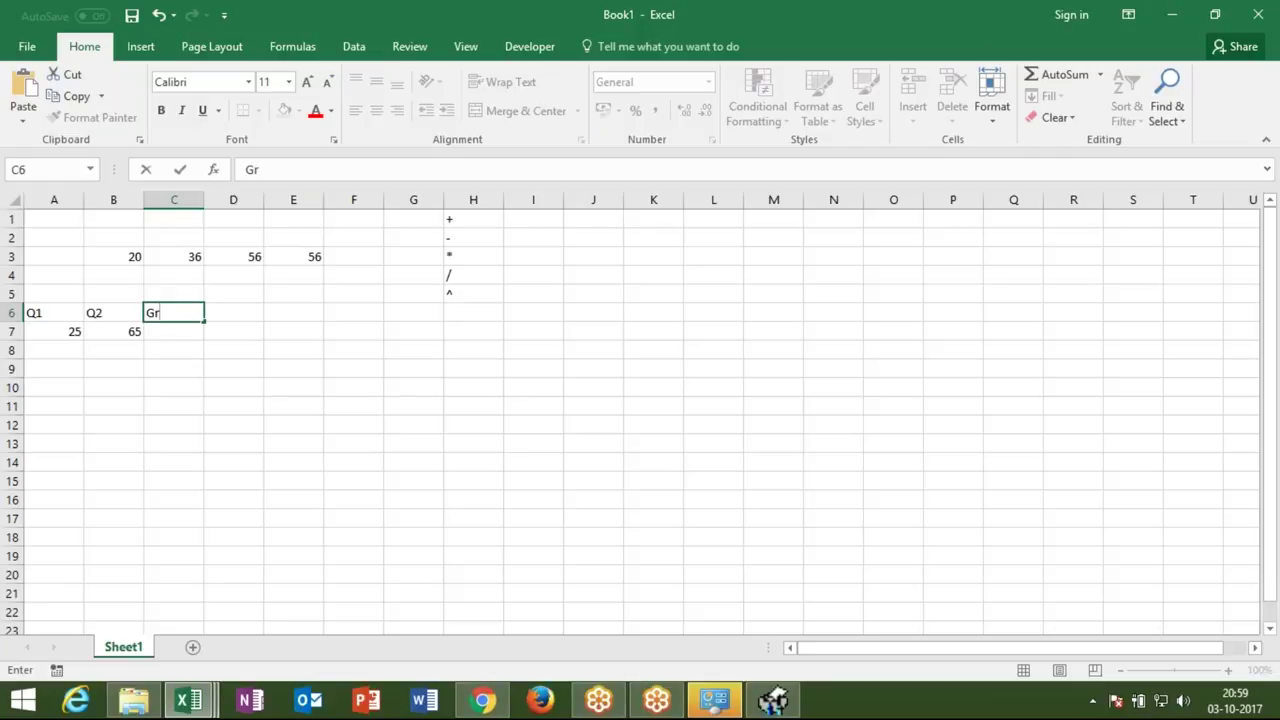
pyautogui.press('Return')
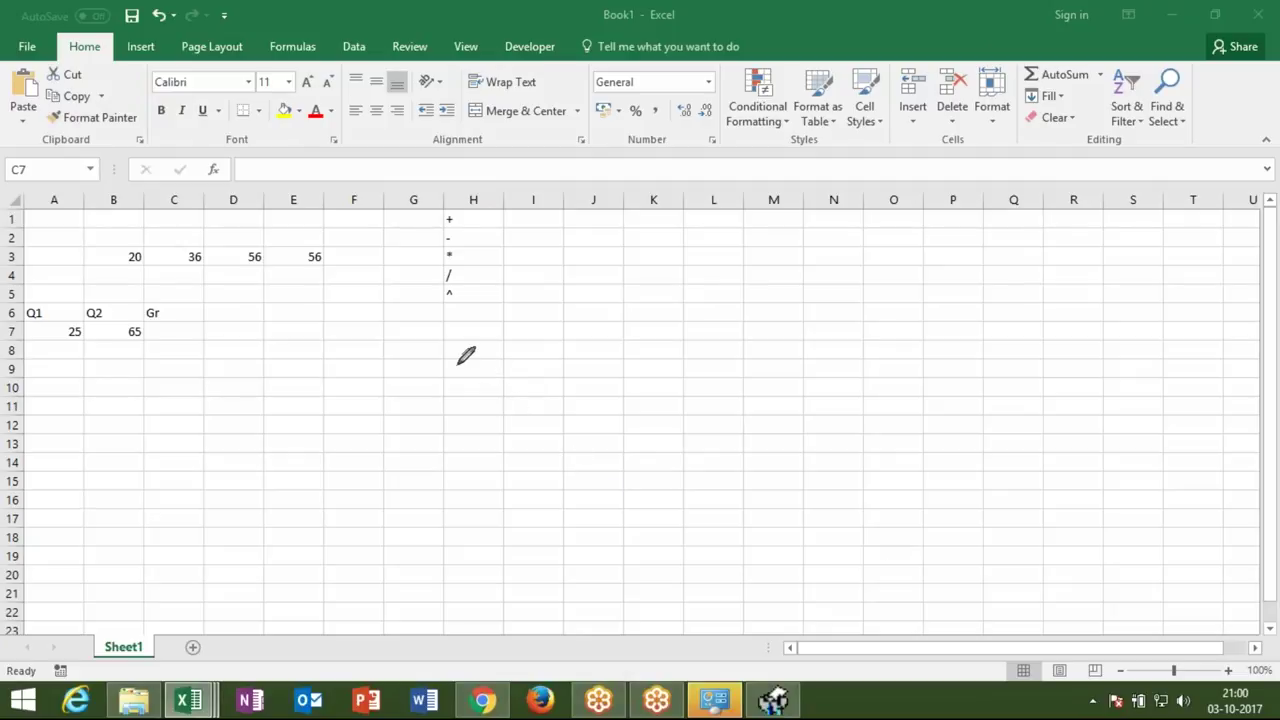
# Step: Handwrite (Q2−Q1)/Q1 in red ink beside the Q1 and Q2 figures
pyautogui.moveTo(418, 360)
pyautogui.mouseDown()
pyautogui.moveTo(511, 399)
pyautogui.moveTo(541, 332)
pyautogui.mouseUp()
pyautogui.moveTo(553, 272)
pyautogui.mouseDown()
pyautogui.moveTo(598, 326)
pyautogui.moveTo(618, 285)
pyautogui.mouseUp()
pyautogui.moveTo(623, 237); pyautogui.dragTo(640, 268)
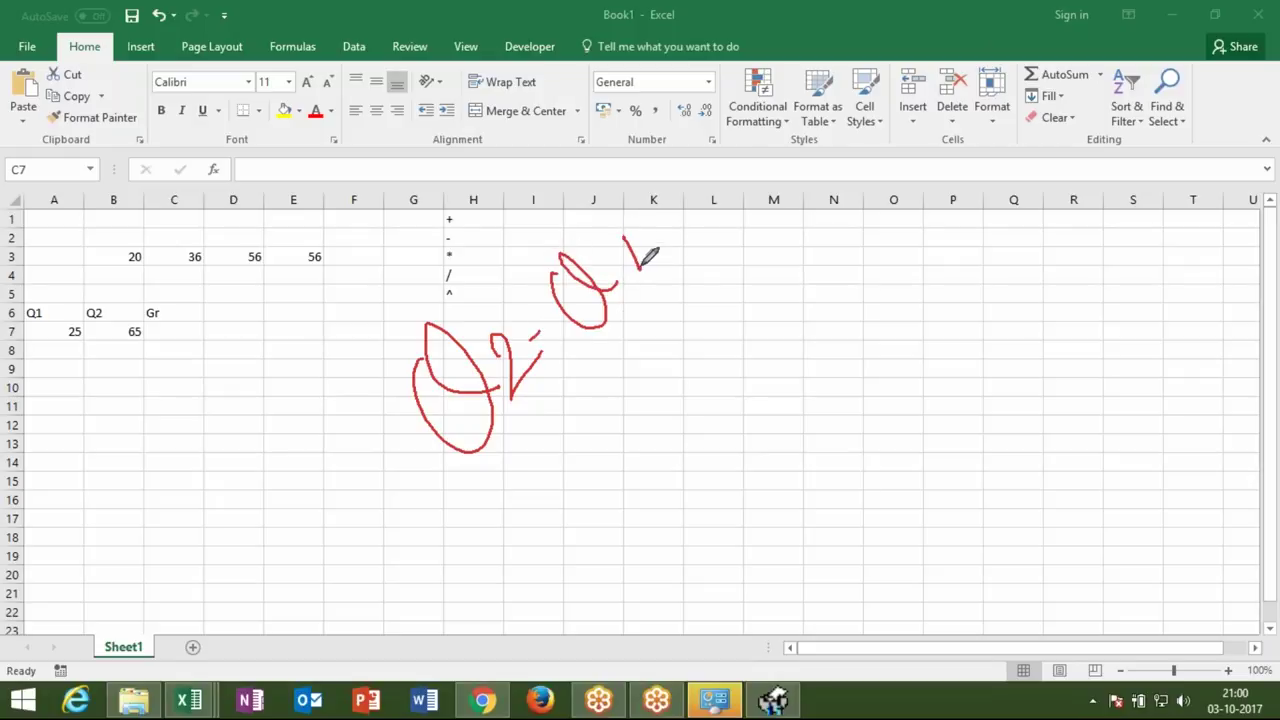
pyautogui.moveTo(506, 491)
pyautogui.mouseDown()
pyautogui.moveTo(670, 325)
pyautogui.moveTo(697, 392)
pyautogui.mouseUp()
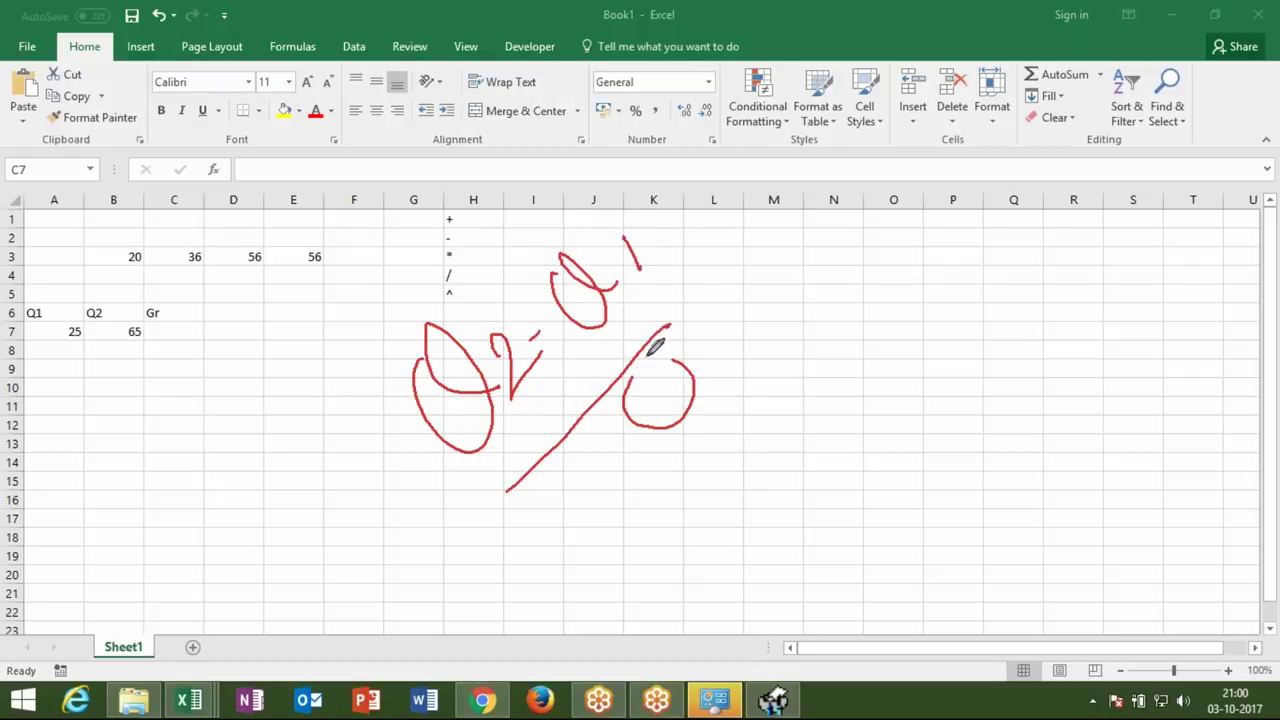
pyautogui.moveTo(686, 345); pyautogui.dragTo(731, 394)
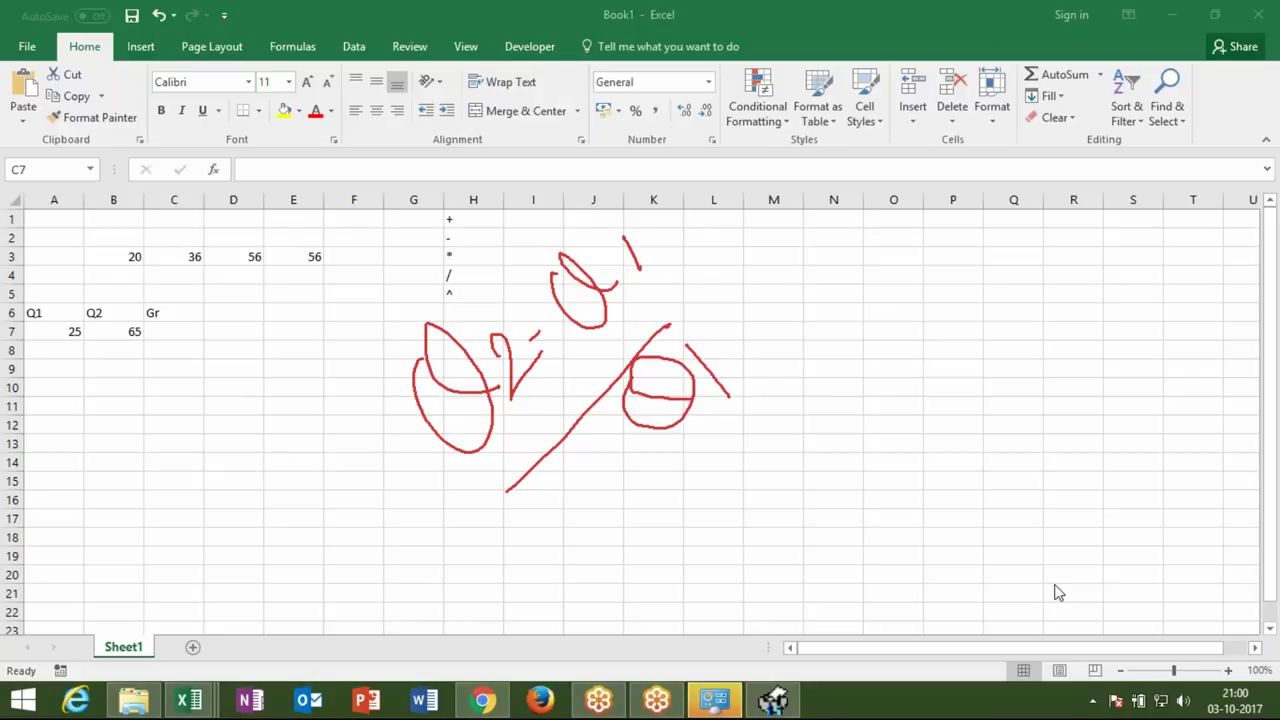
pyautogui.click(188, 698)
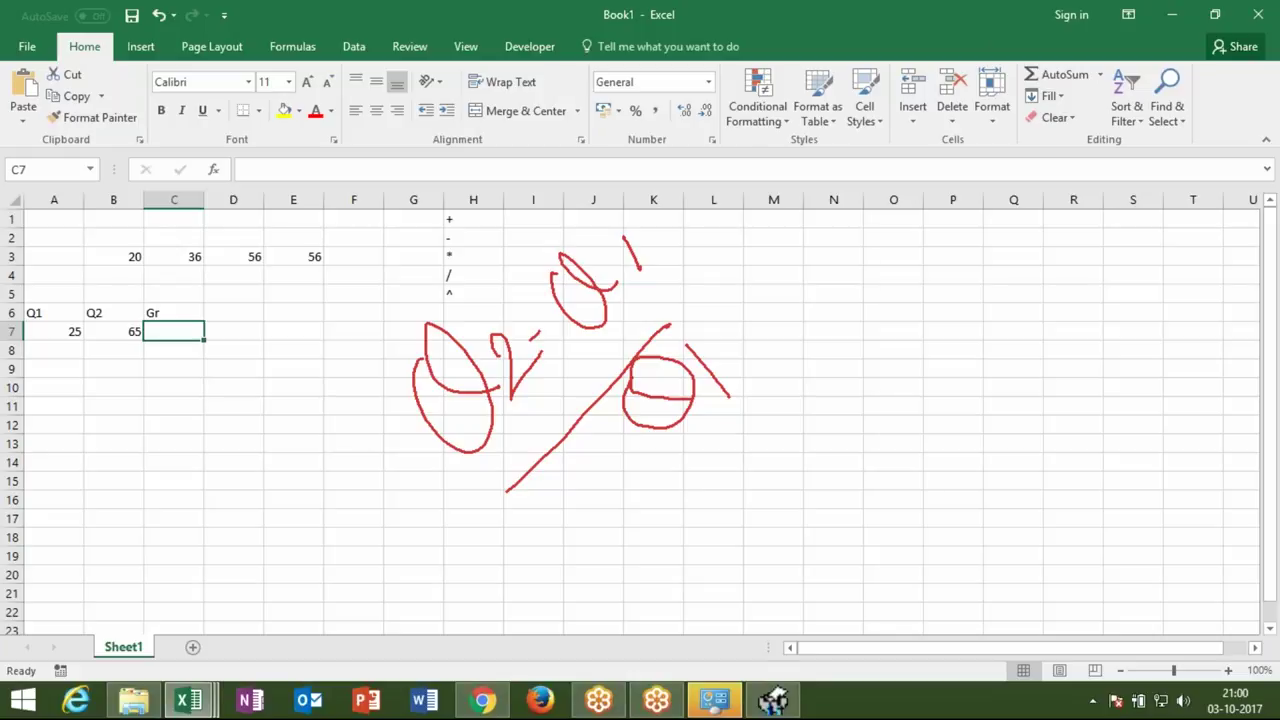
# Step: Enter a growth formula in C7 from B7 minus A7 divided by A7
pyautogui.write('=')
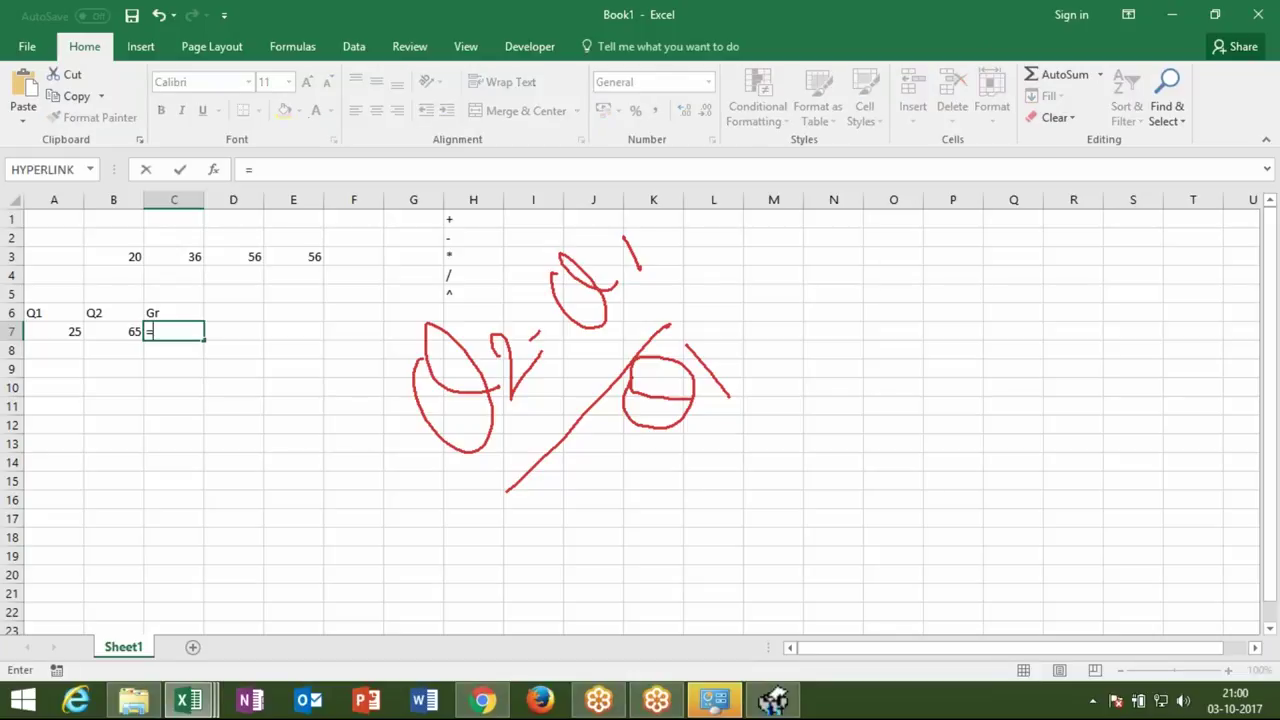
pyautogui.click(108, 330)
pyautogui.write('-')
pyautogui.click(69, 331)
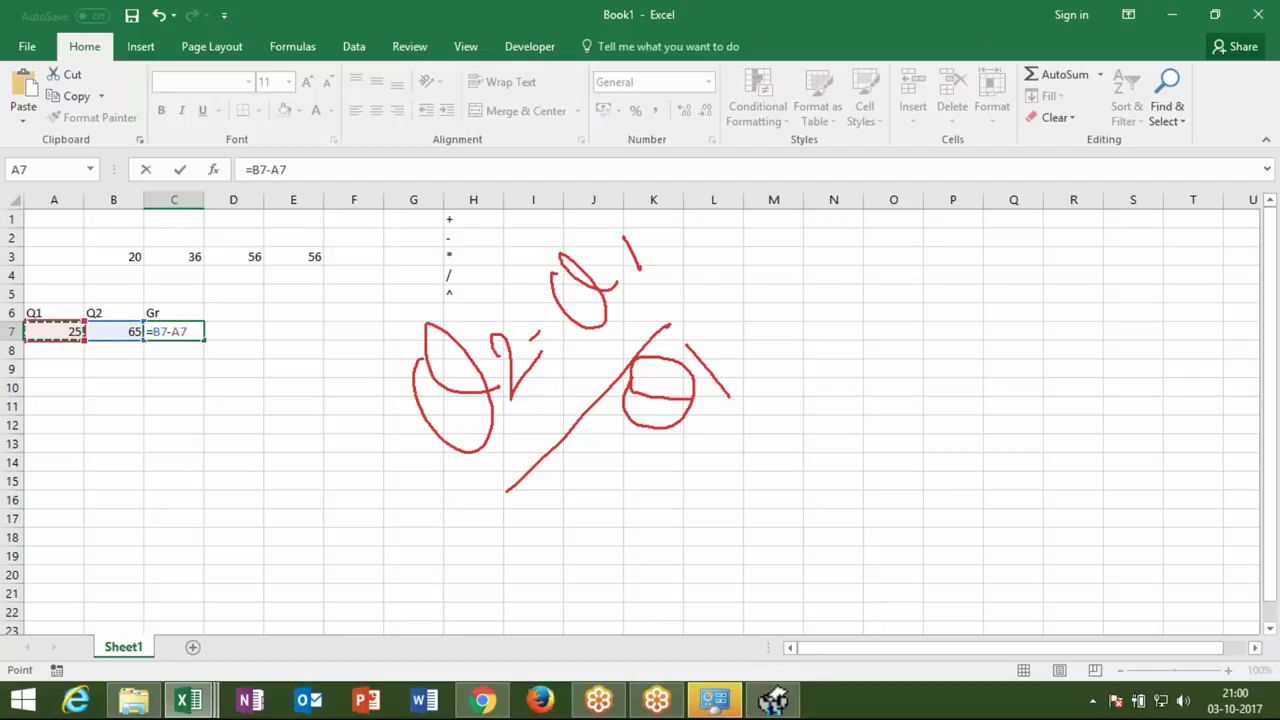
pyautogui.write('/')
pyautogui.click(71, 332)
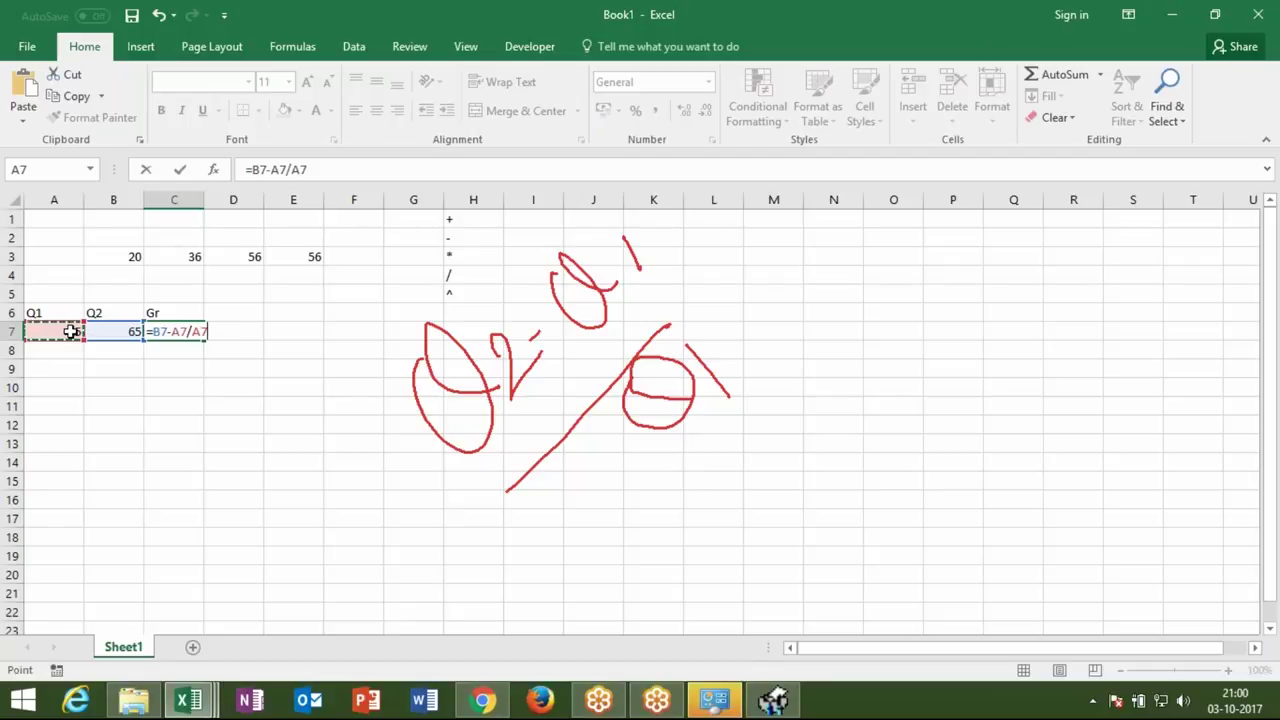
pyautogui.press('Return')
pyautogui.press('Up')
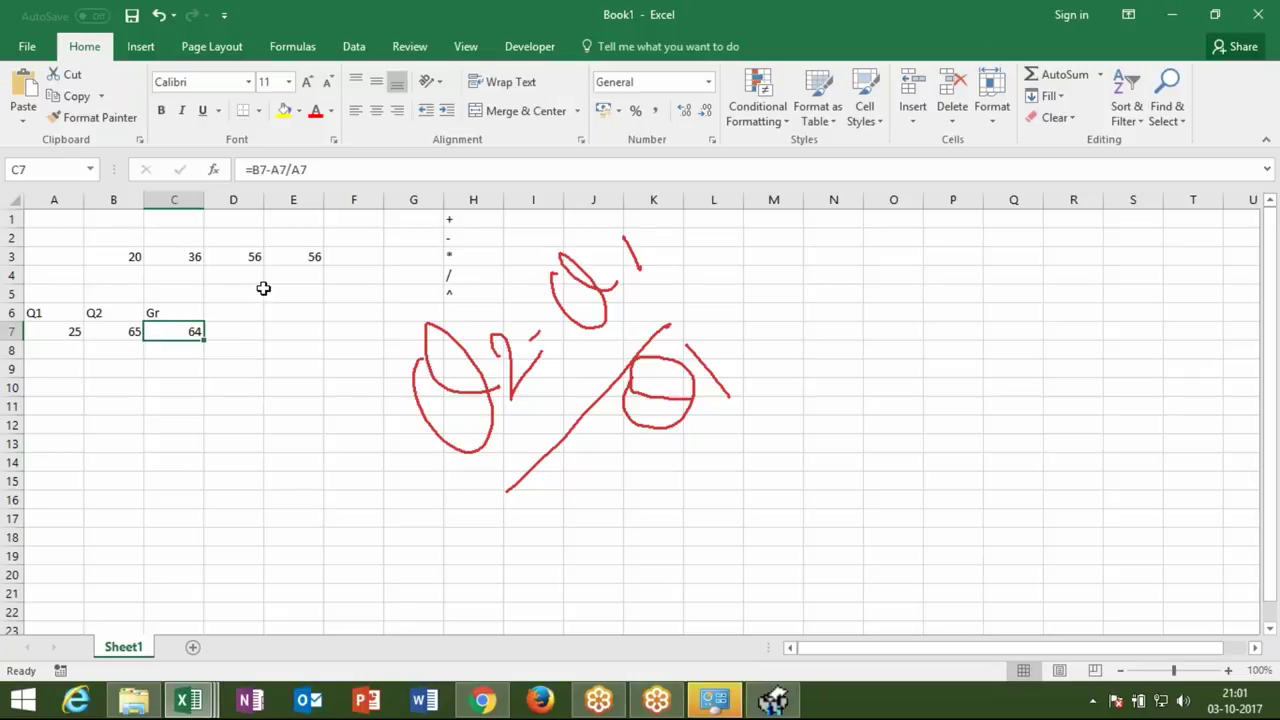
# Step: Correct the formula to =(B7-A7)/A7 and format C7 as a percentage, showing 160%
pyautogui.click(255, 173)
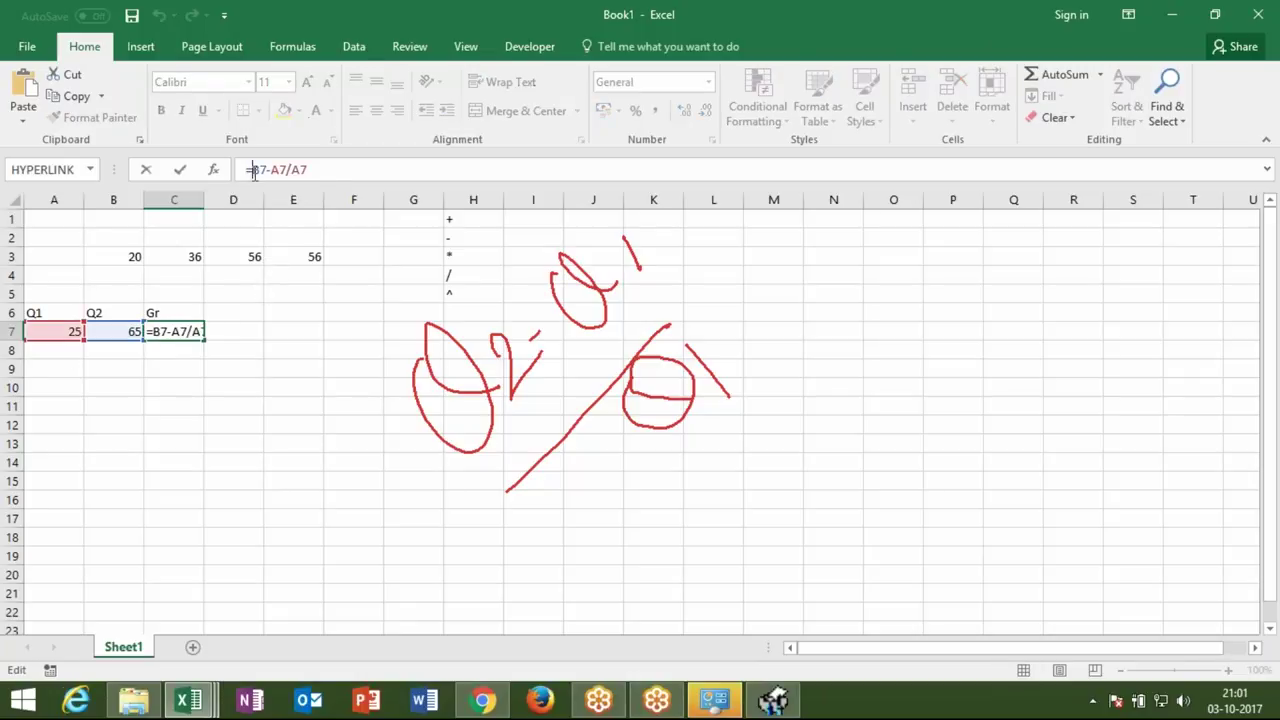
pyautogui.write('(')
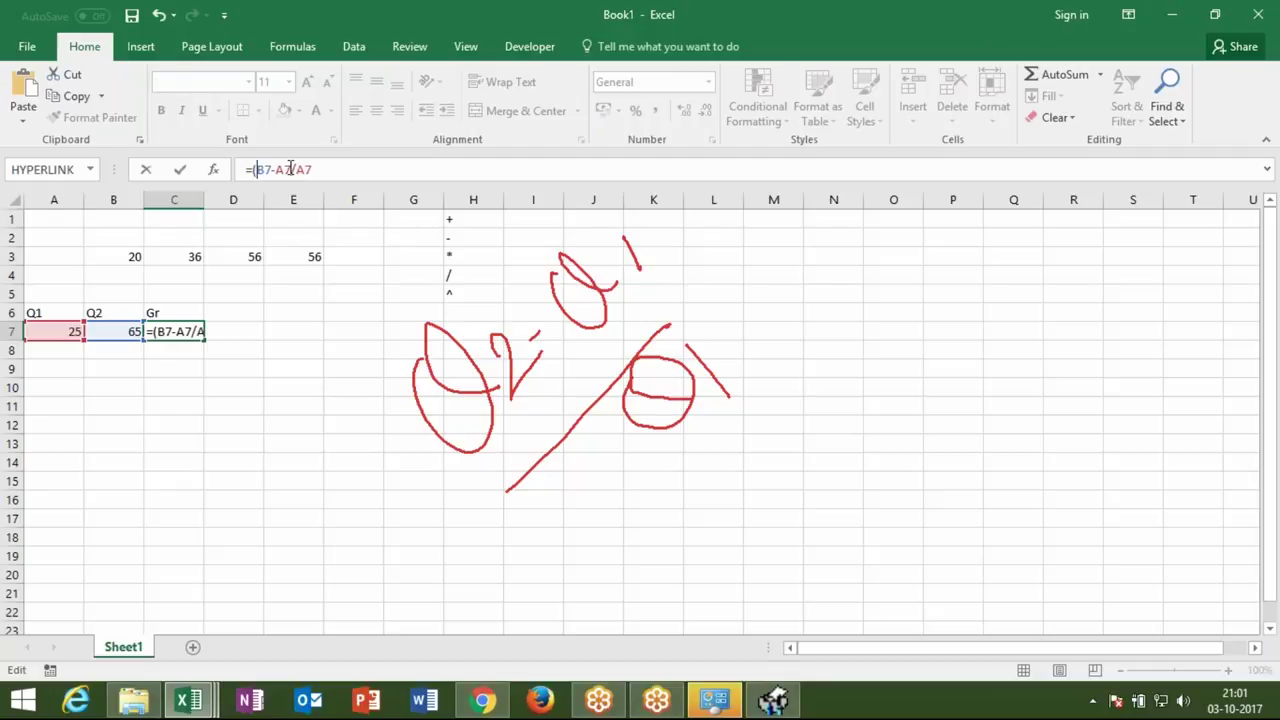
pyautogui.click(290, 170)
pyautogui.write(')')
pyautogui.hotkey('ctrl', 'Return')
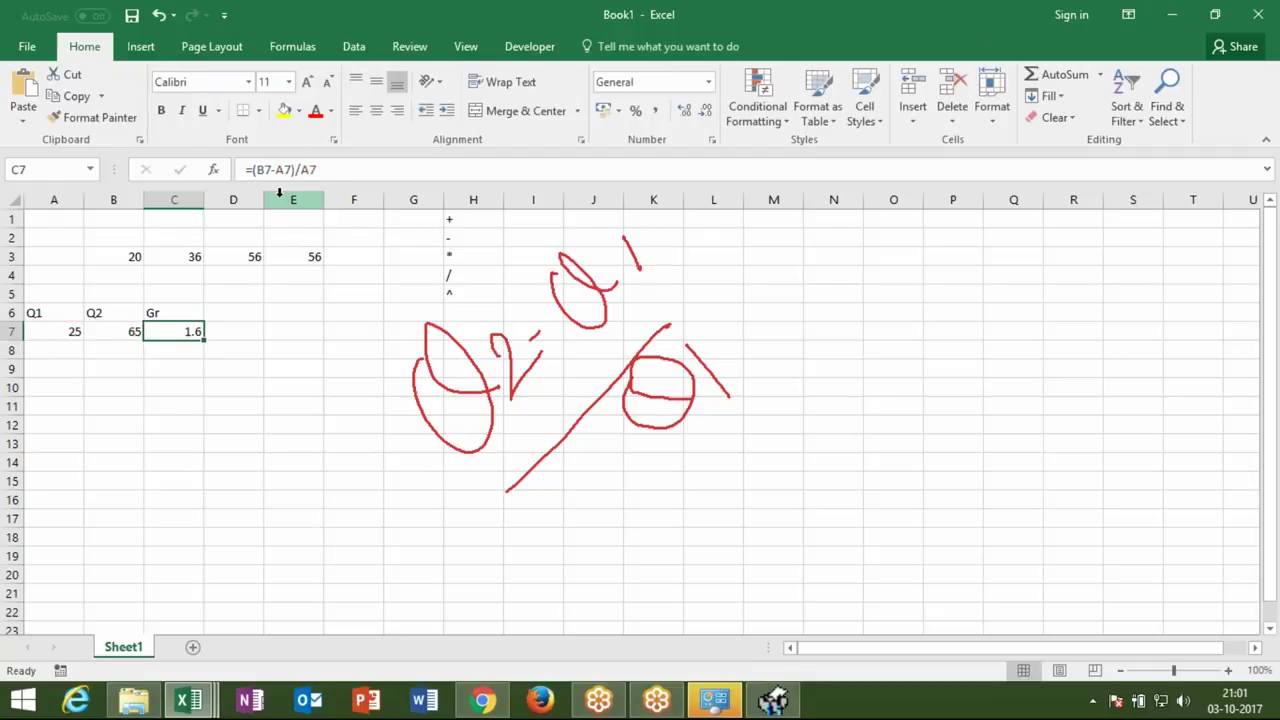
pyautogui.click(635, 112)
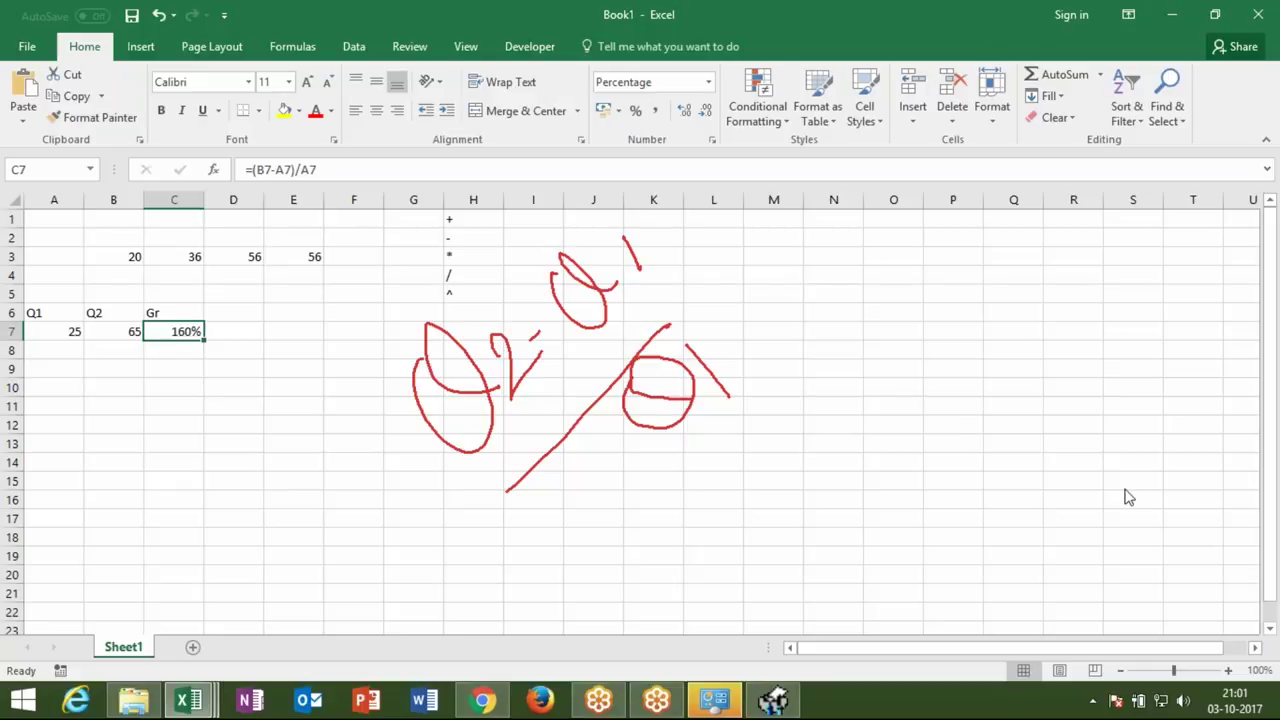
# Step: Clear the red ink and label A11 as P
pyautogui.press('Escape')
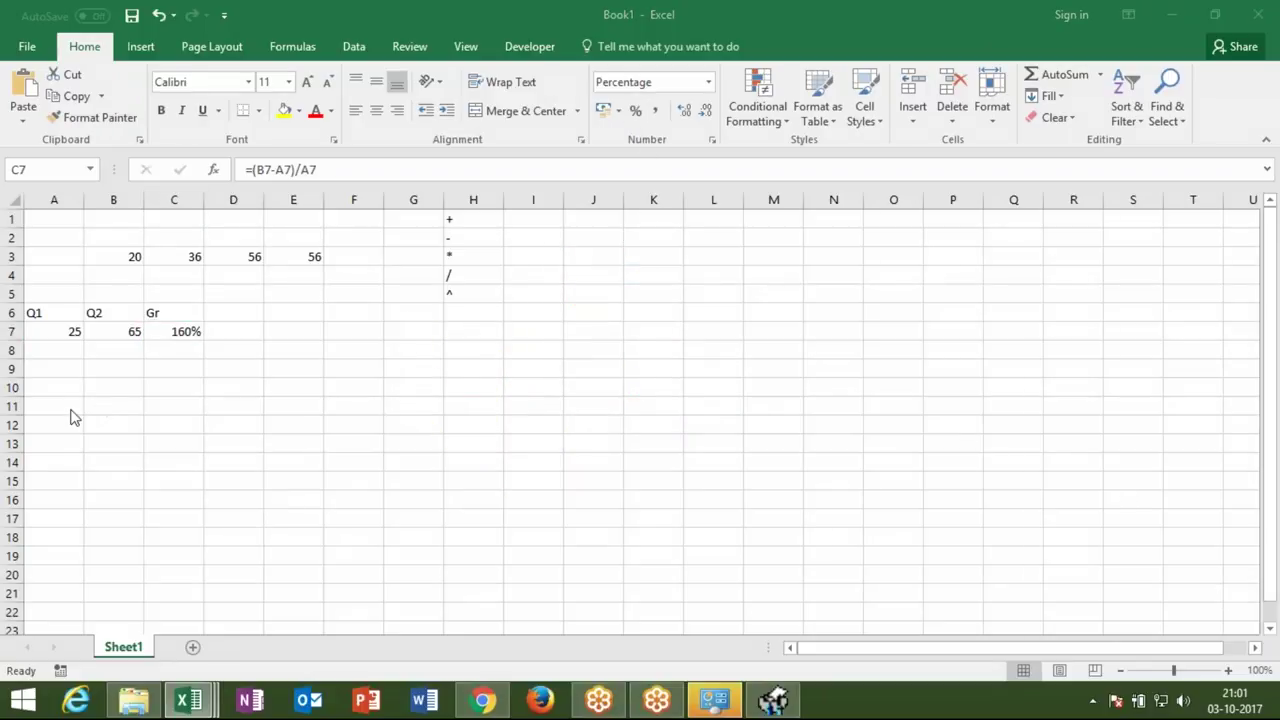
pyautogui.click(71, 410)
pyautogui.write('P')
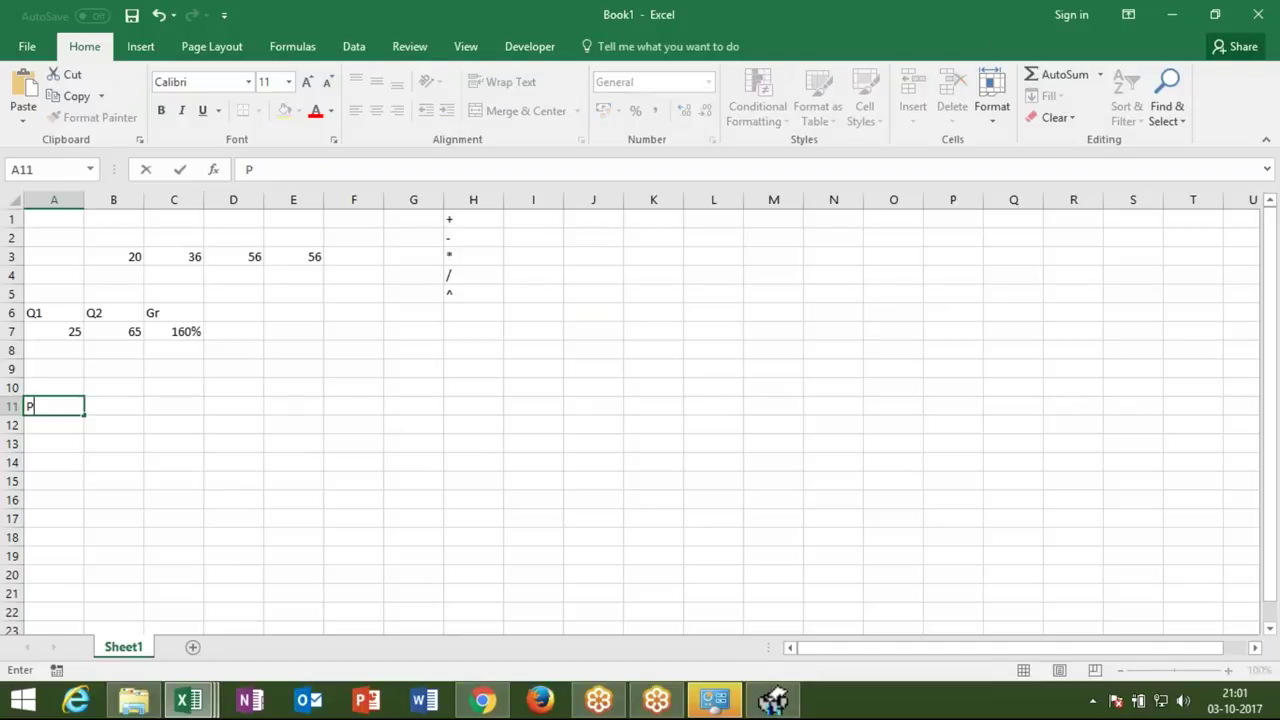
pyautogui.press('Tab')
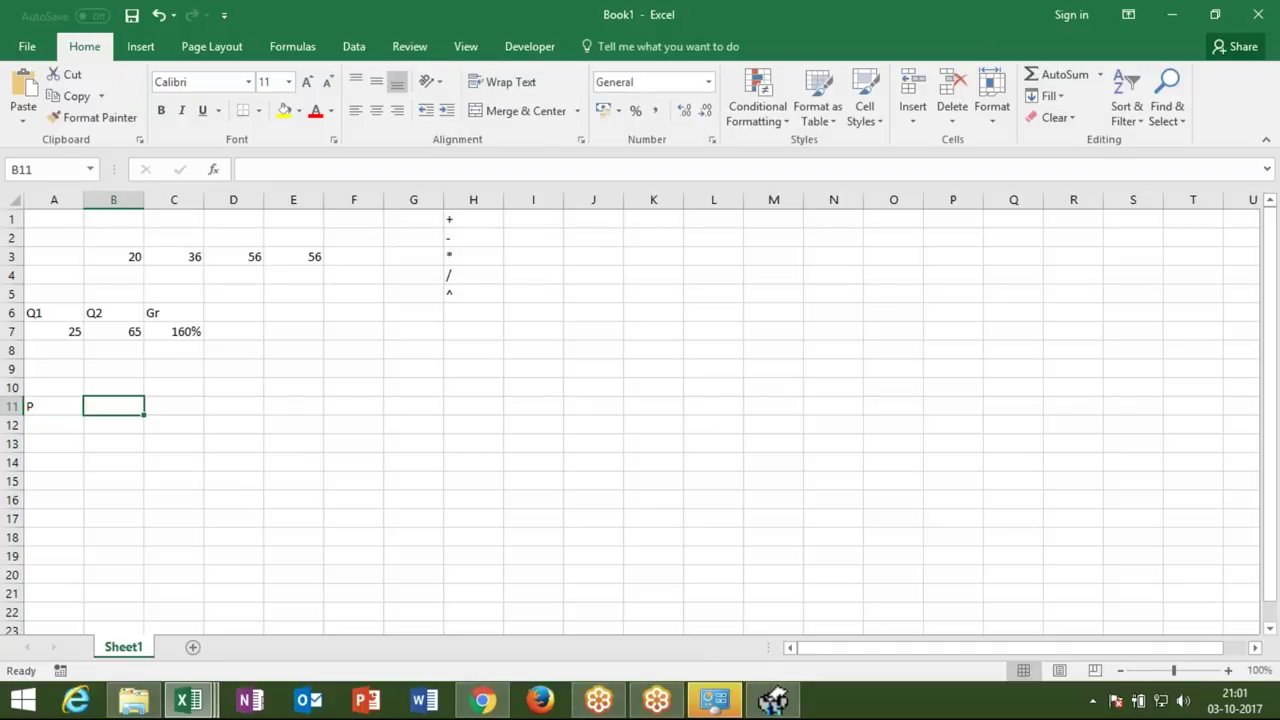
# Step: Enter principal 55000 in B11 and rate R as 7% in row 12
pyautogui.write('5500')
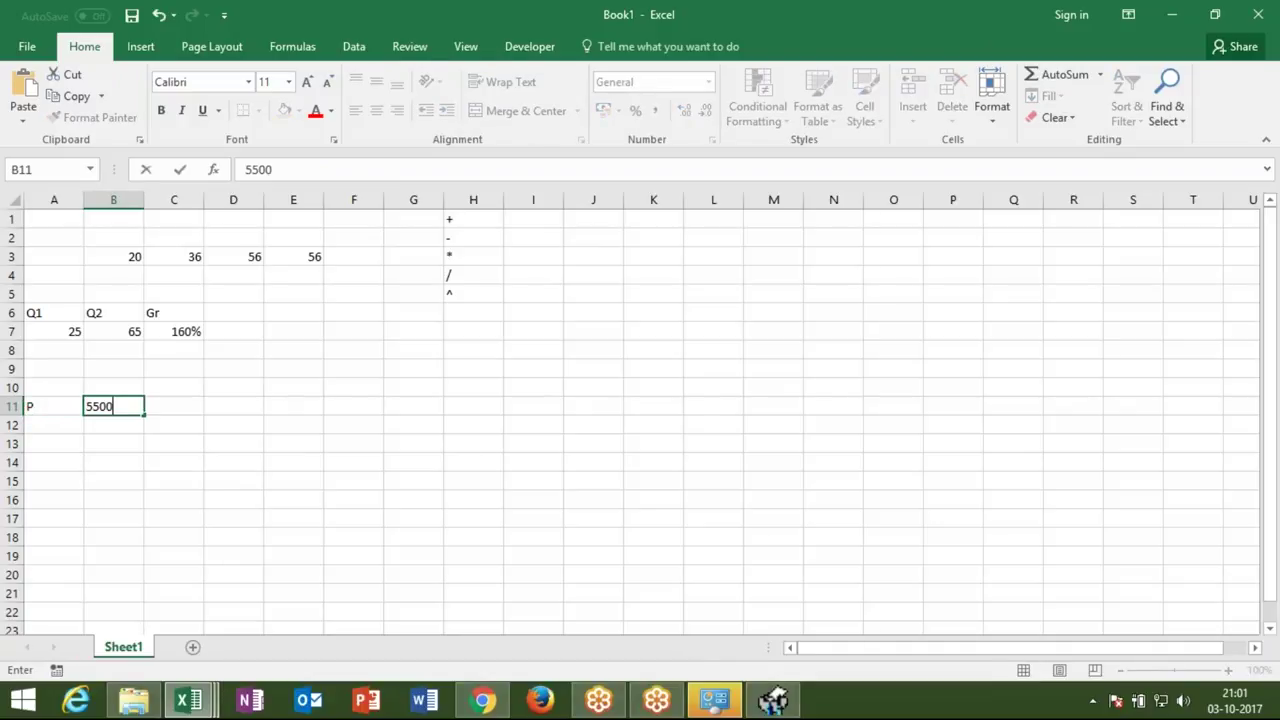
pyautogui.write('0')
pyautogui.press('Return')
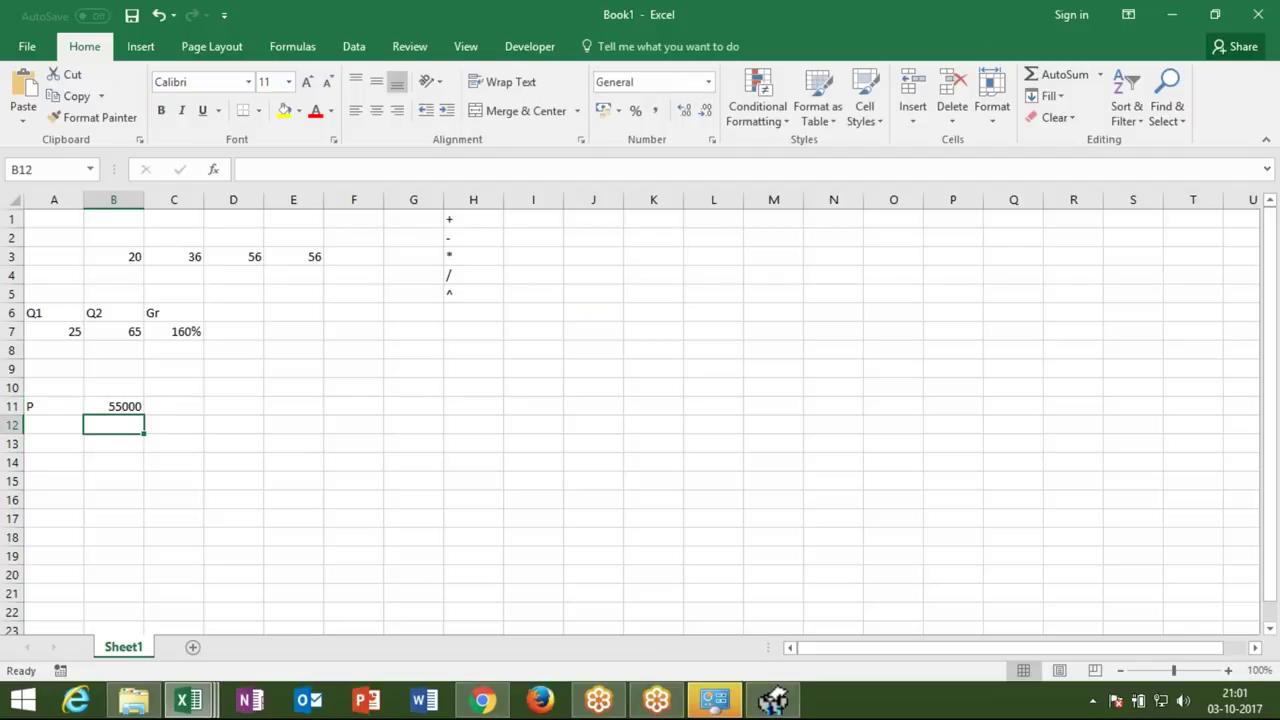
pyautogui.click(54, 424)
pyautogui.write('R')
pyautogui.press('Tab')
pyautogui.write('7%')
pyautogui.press('Return')
# Step: Add T 5 and N 12 in rows 13–14, plus the Amt label in D15
pyautogui.write('T')
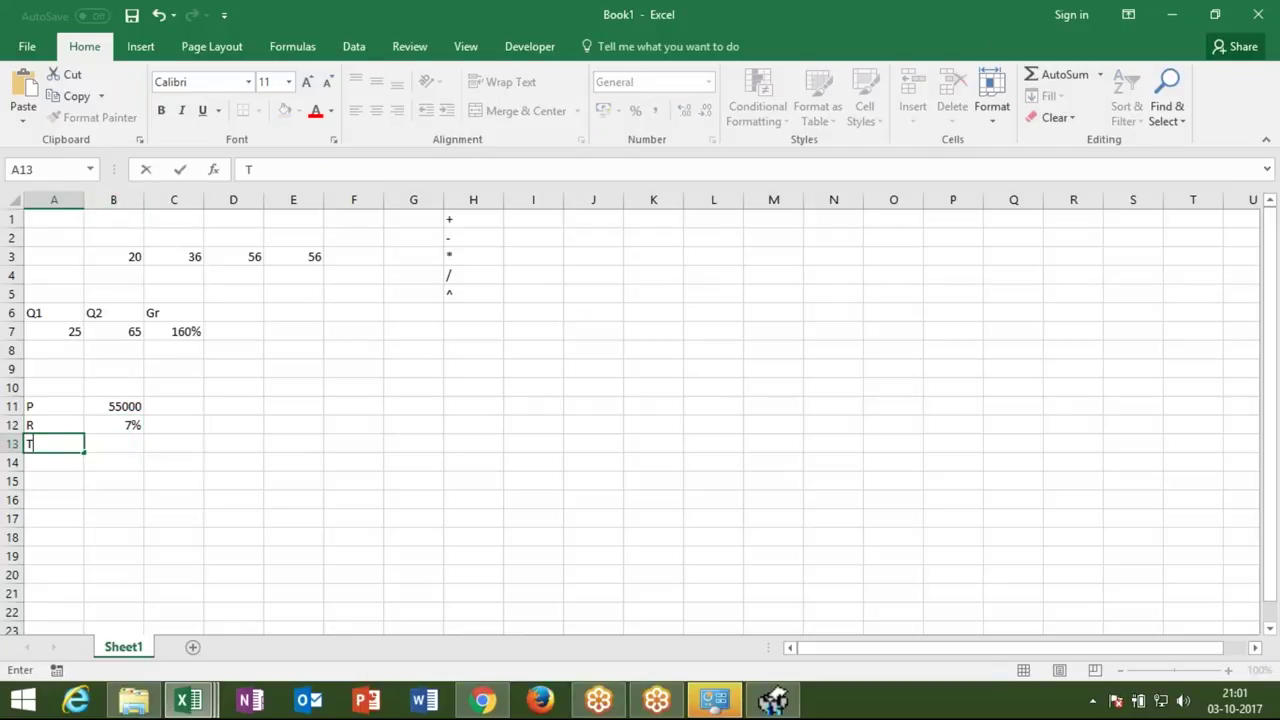
pyautogui.press('Tab')
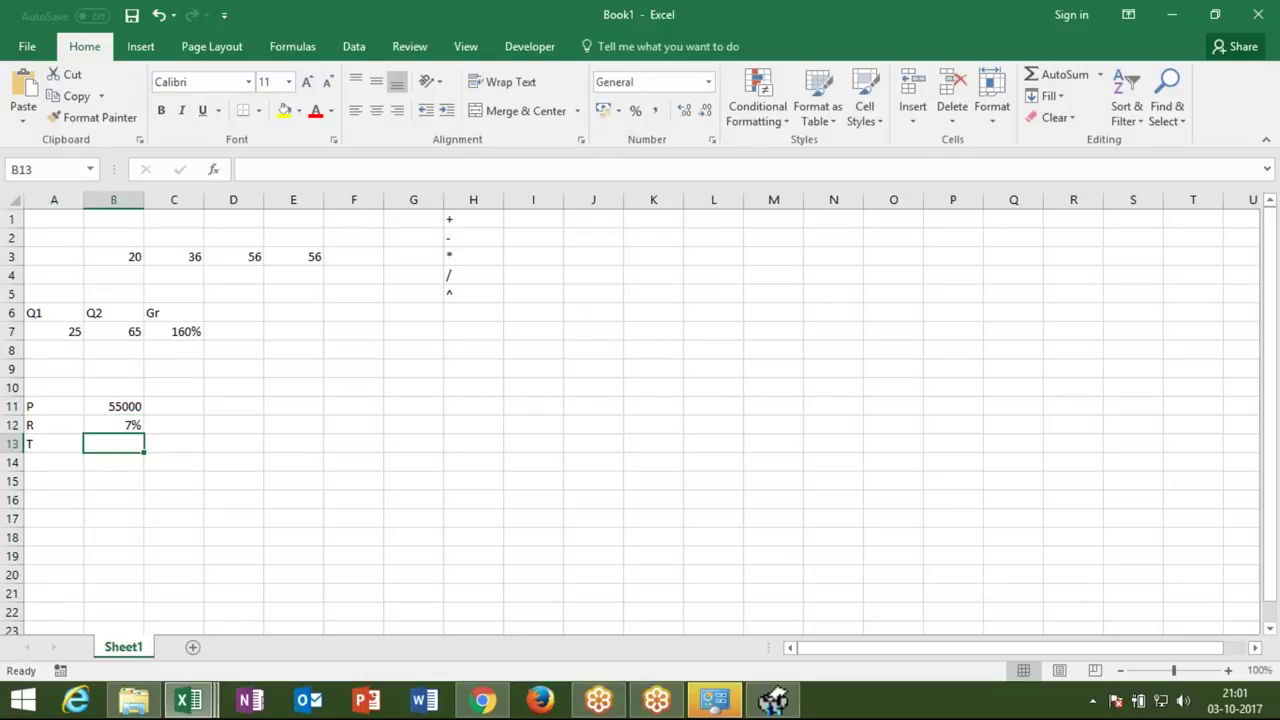
pyautogui.write('5')
pyautogui.press('Return')
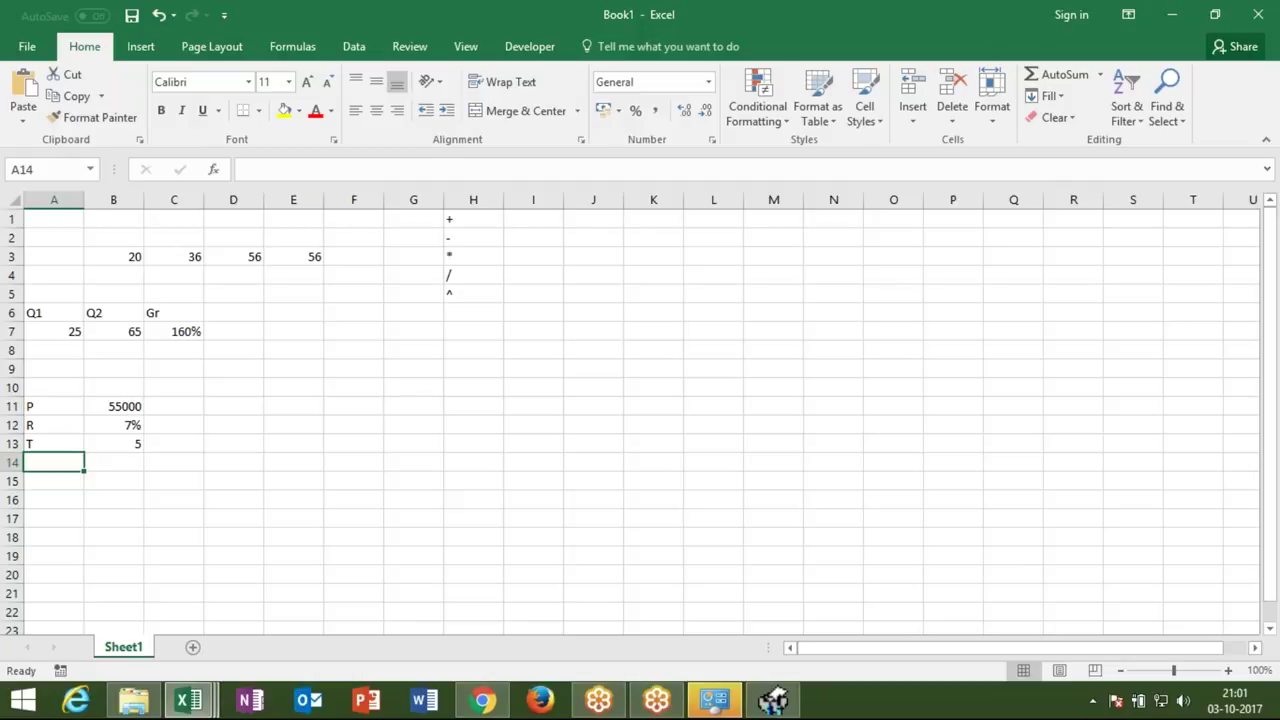
pyautogui.write('N')
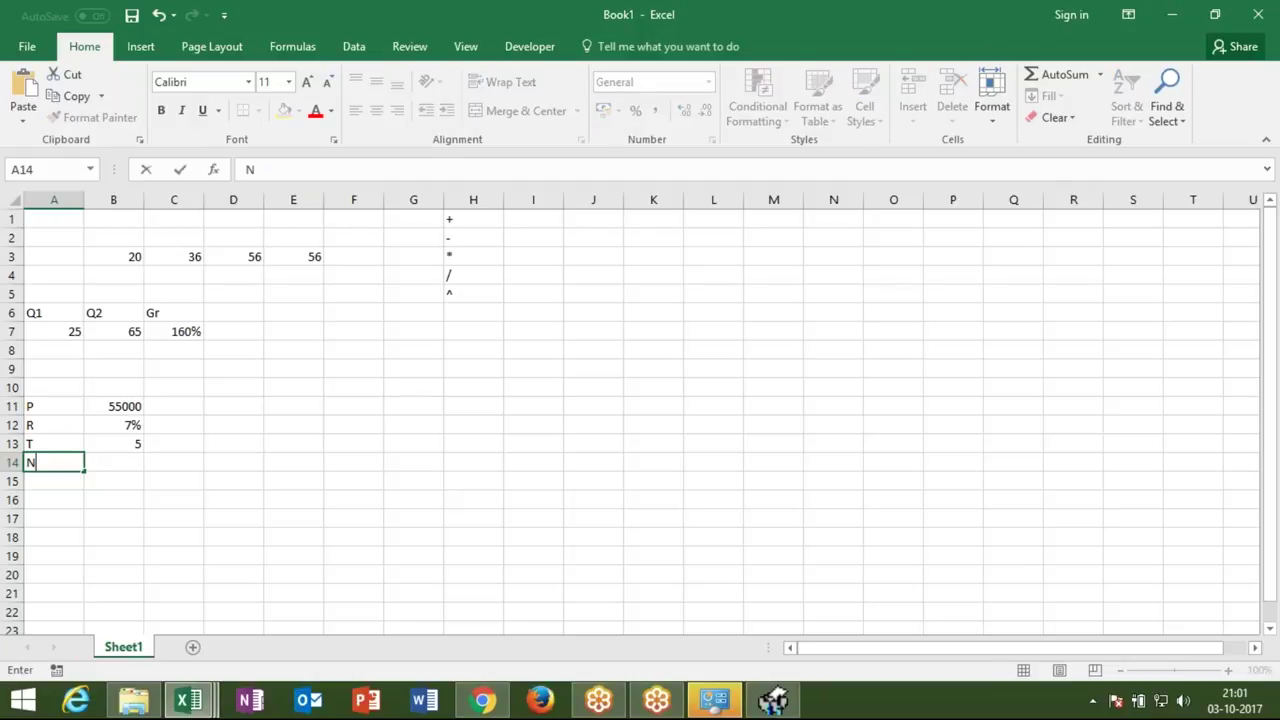
pyautogui.press('Tab')
pyautogui.write('12')
pyautogui.press('Return')
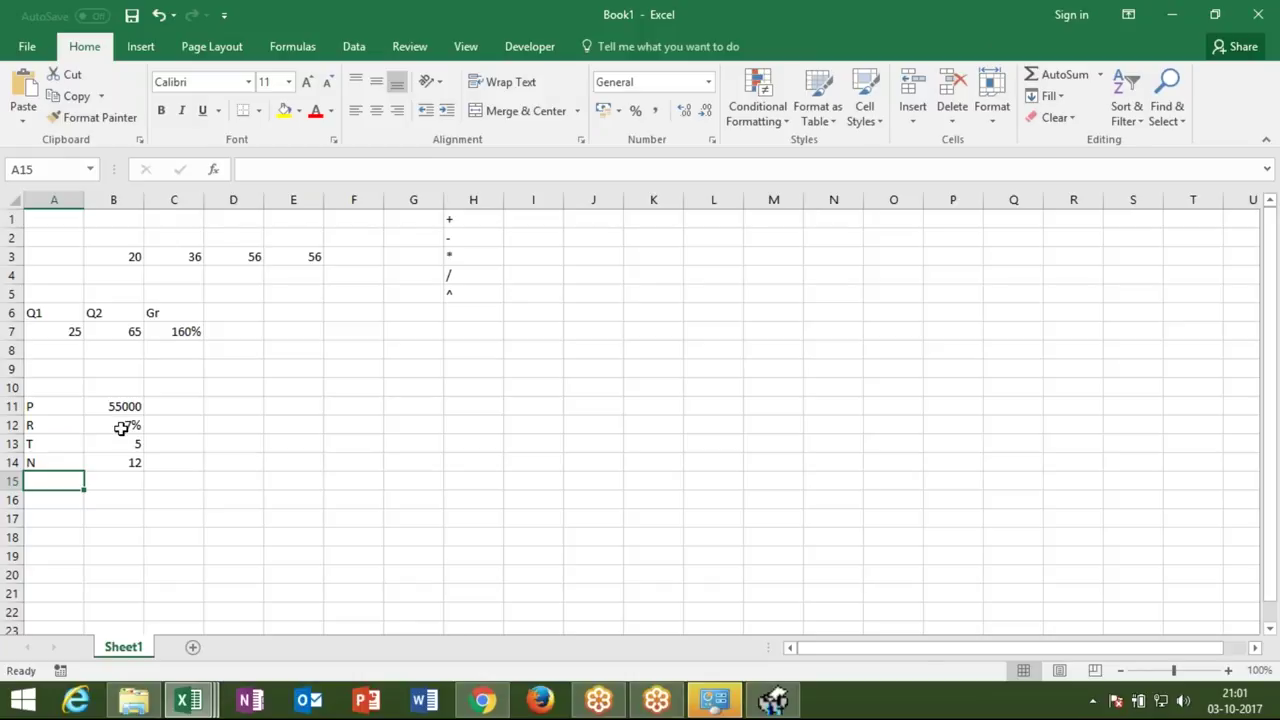
pyautogui.click(227, 483)
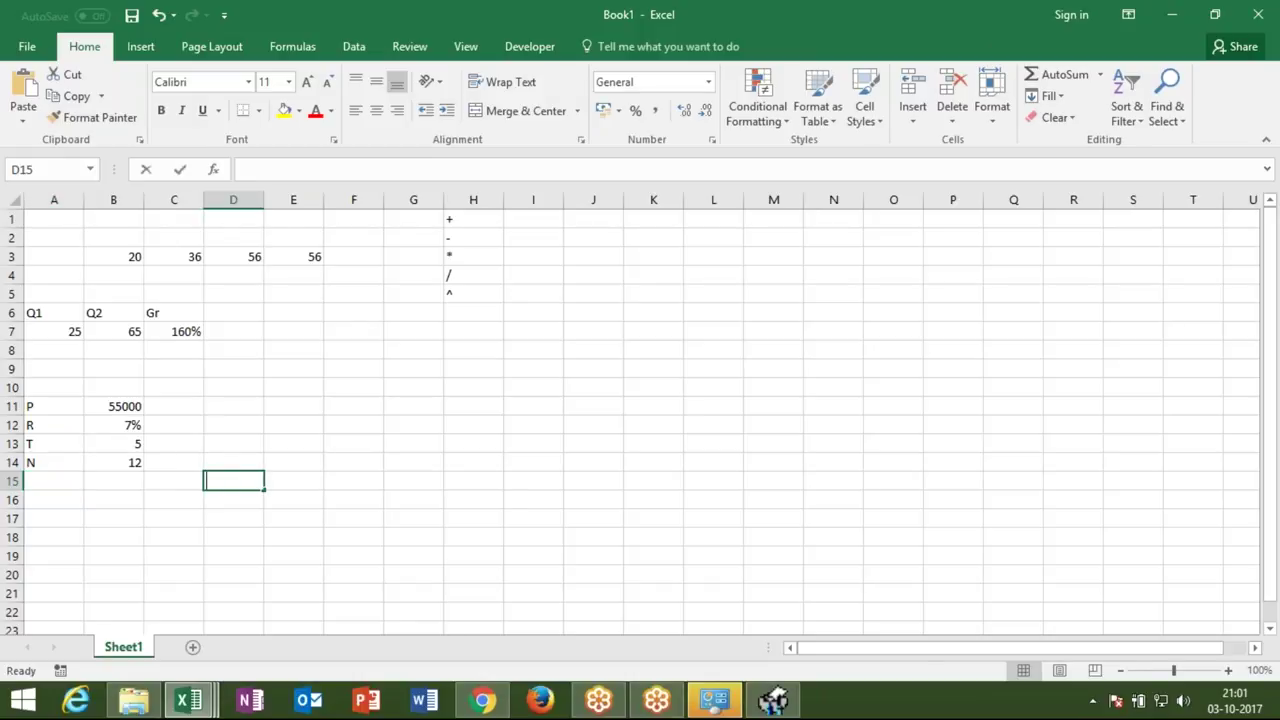
pyautogui.write('Amt')
pyautogui.press('Return')
pyautogui.press('Return')
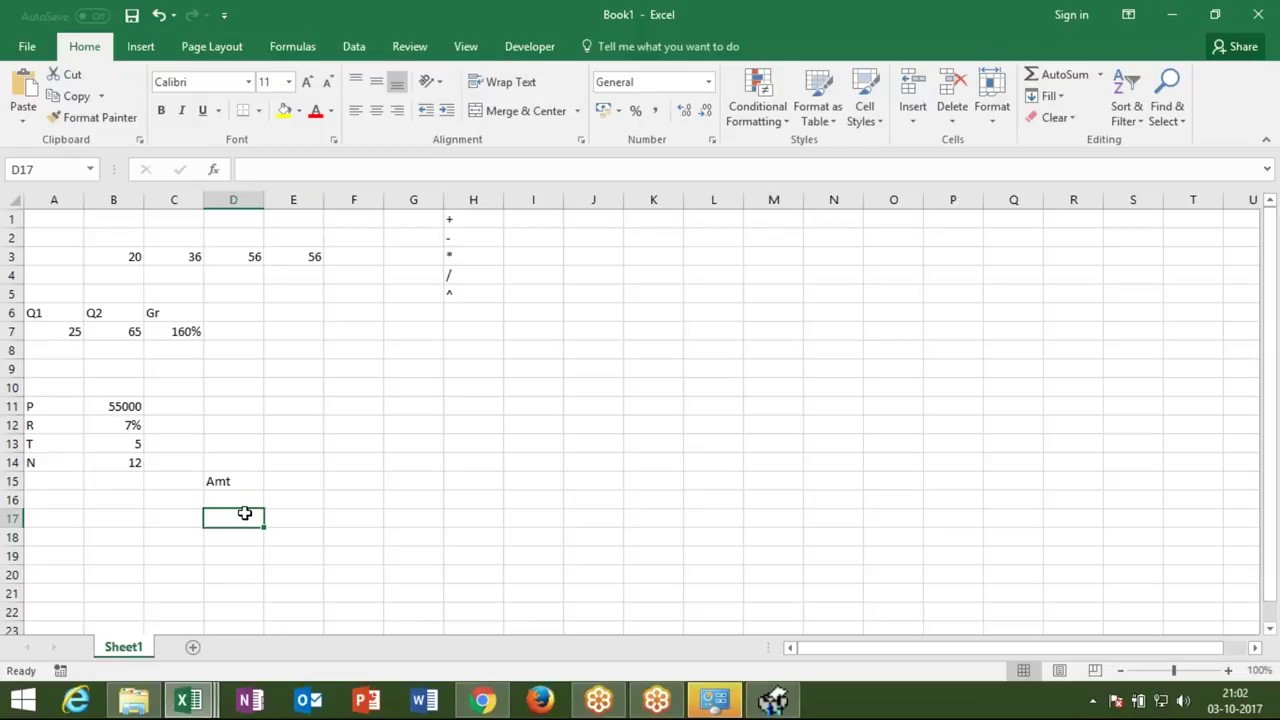
pyautogui.click(778, 700)
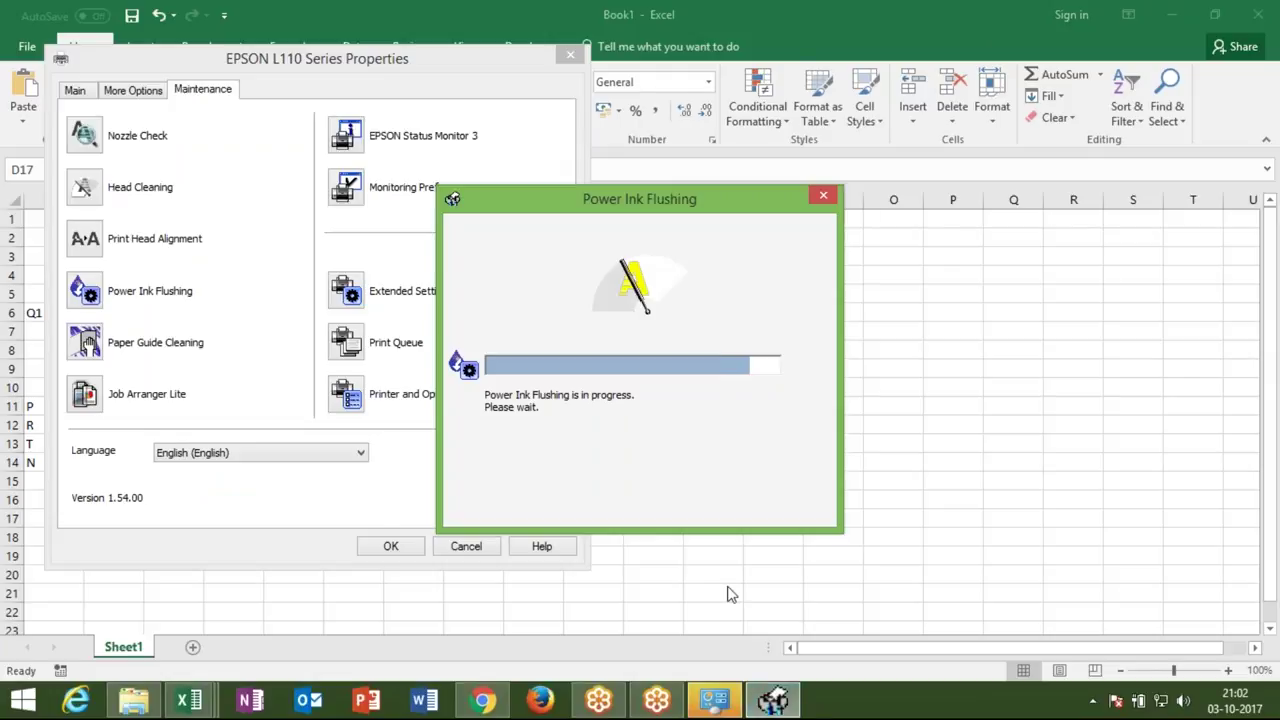
pyautogui.click(773, 700)
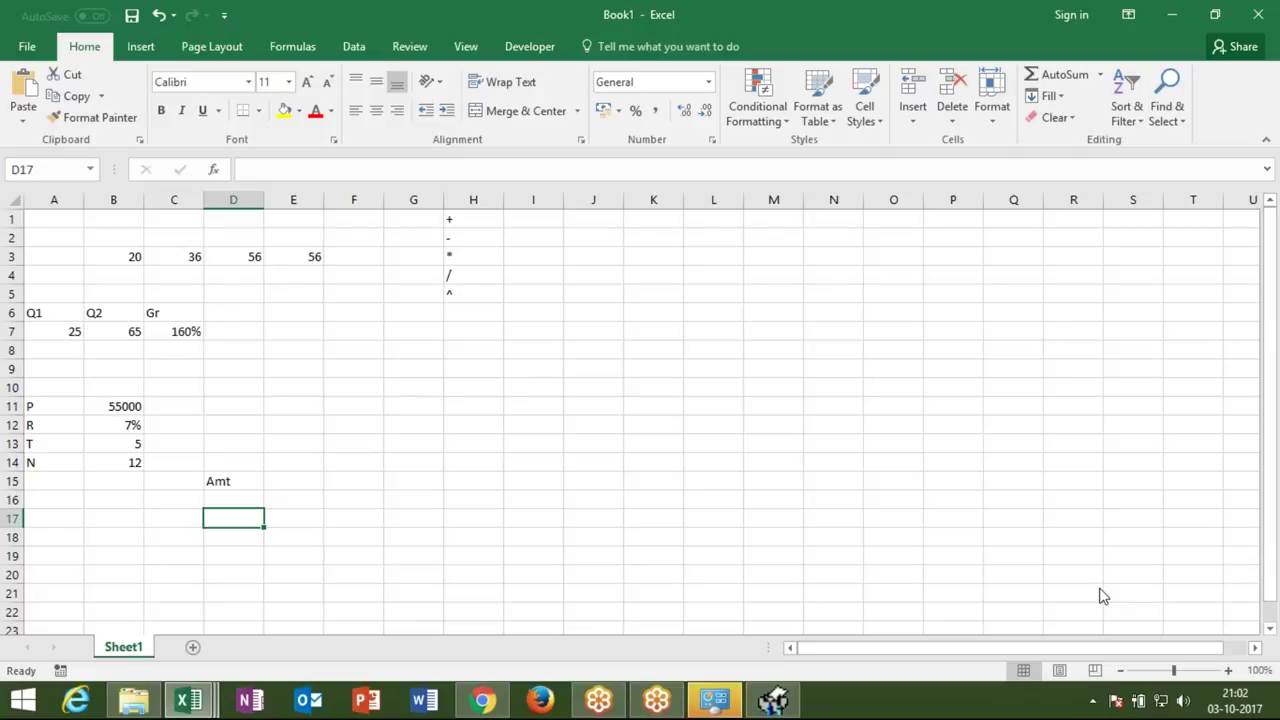
pyautogui.hotkey('ctrl', '2')
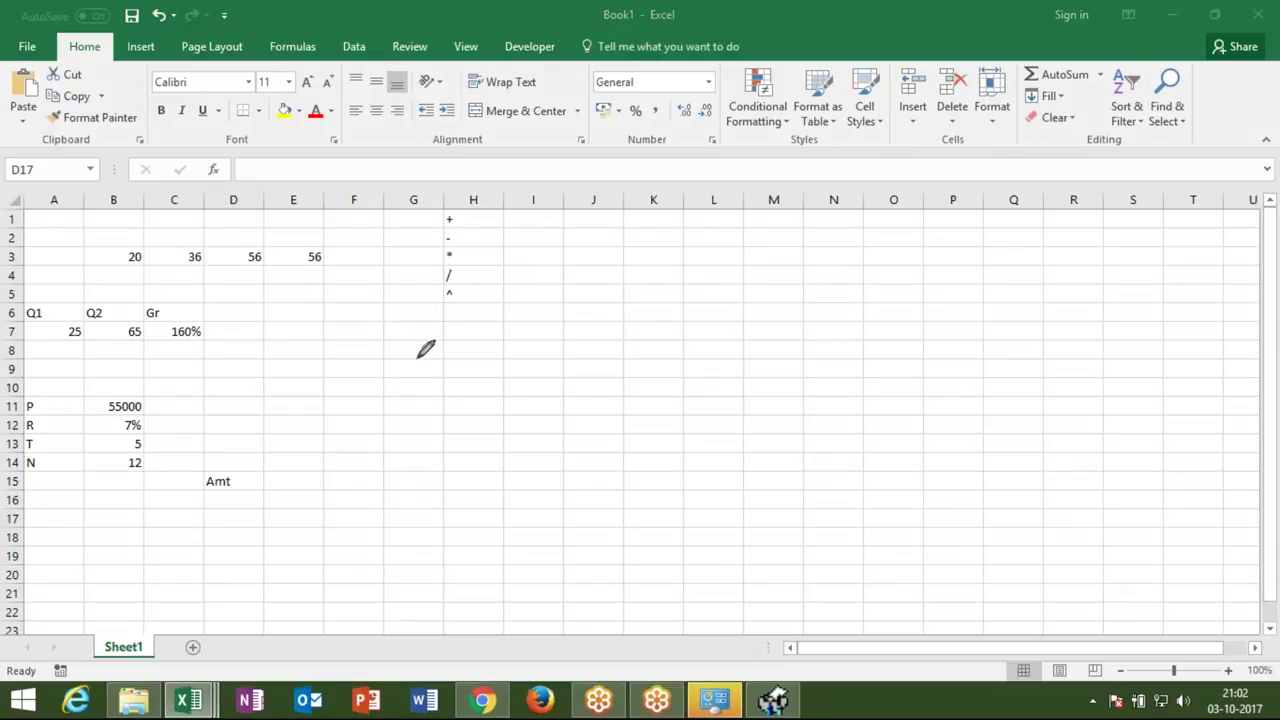
# Step: Sketch P×(1+r/N)^(T×N) in red ink beside the inputs, then select E15
pyautogui.moveTo(405, 341)
pyautogui.mouseDown()
pyautogui.moveTo(472, 312)
pyautogui.moveTo(456, 341)
pyautogui.mouseUp()
pyautogui.moveTo(470, 285); pyautogui.dragTo(548, 330)
pyautogui.moveTo(497, 272)
pyautogui.mouseDown()
pyautogui.moveTo(510, 315)
pyautogui.moveTo(537, 283)
pyautogui.moveTo(533, 297)
pyautogui.moveTo(552, 285)
pyautogui.moveTo(561, 333)
pyautogui.moveTo(608, 318)
pyautogui.mouseUp()
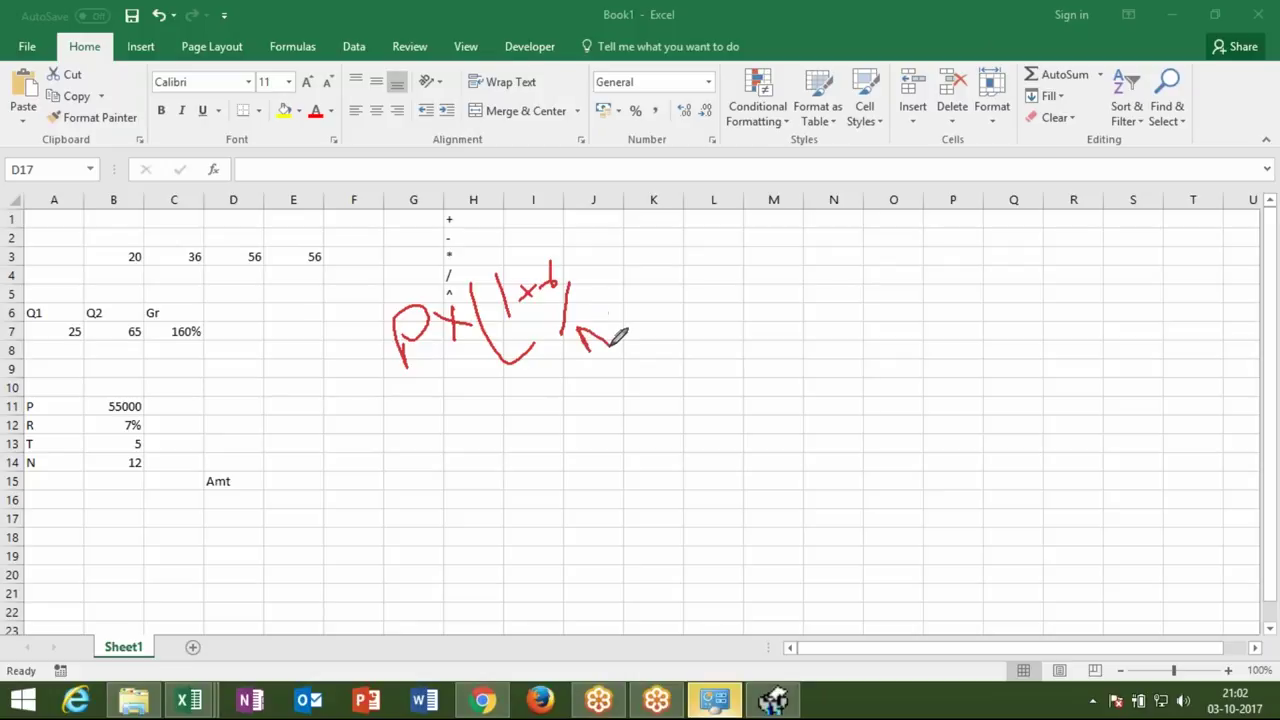
pyautogui.moveTo(562, 252); pyautogui.dragTo(630, 292)
pyautogui.moveTo(577, 192); pyautogui.dragTo(638, 243)
pyautogui.moveTo(604, 192)
pyautogui.mouseDown()
pyautogui.moveTo(621, 221)
pyautogui.moveTo(610, 178)
pyautogui.moveTo(636, 204)
pyautogui.moveTo(680, 188)
pyautogui.moveTo(704, 158)
pyautogui.moveTo(716, 208)
pyautogui.mouseUp()
pyautogui.click(678, 186)
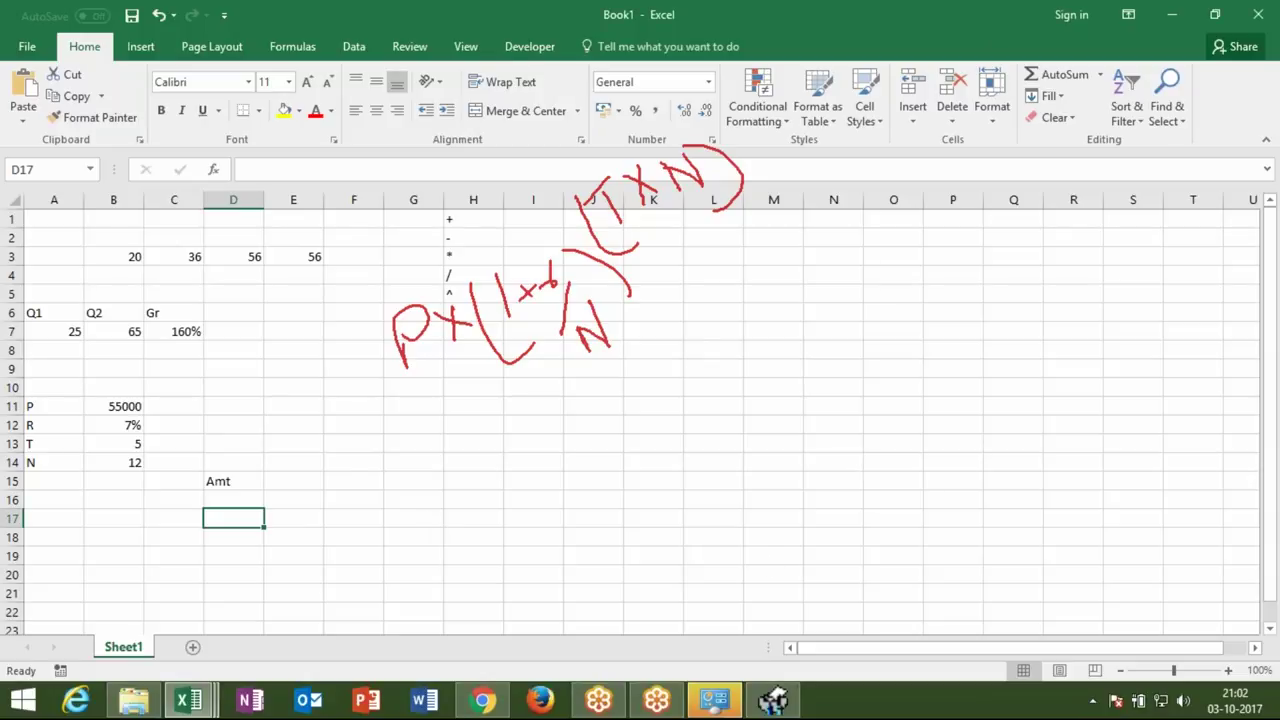
pyautogui.click(313, 480)
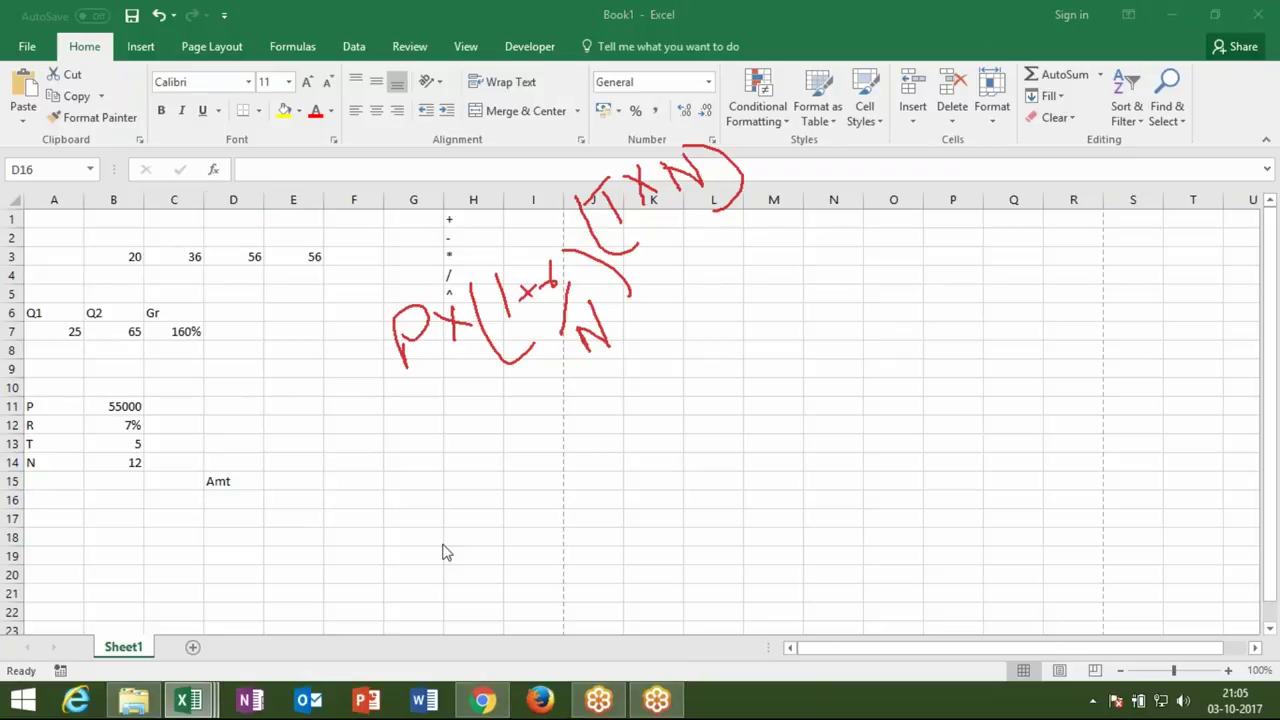
pyautogui.press('Return')
pyautogui.click(302, 497)
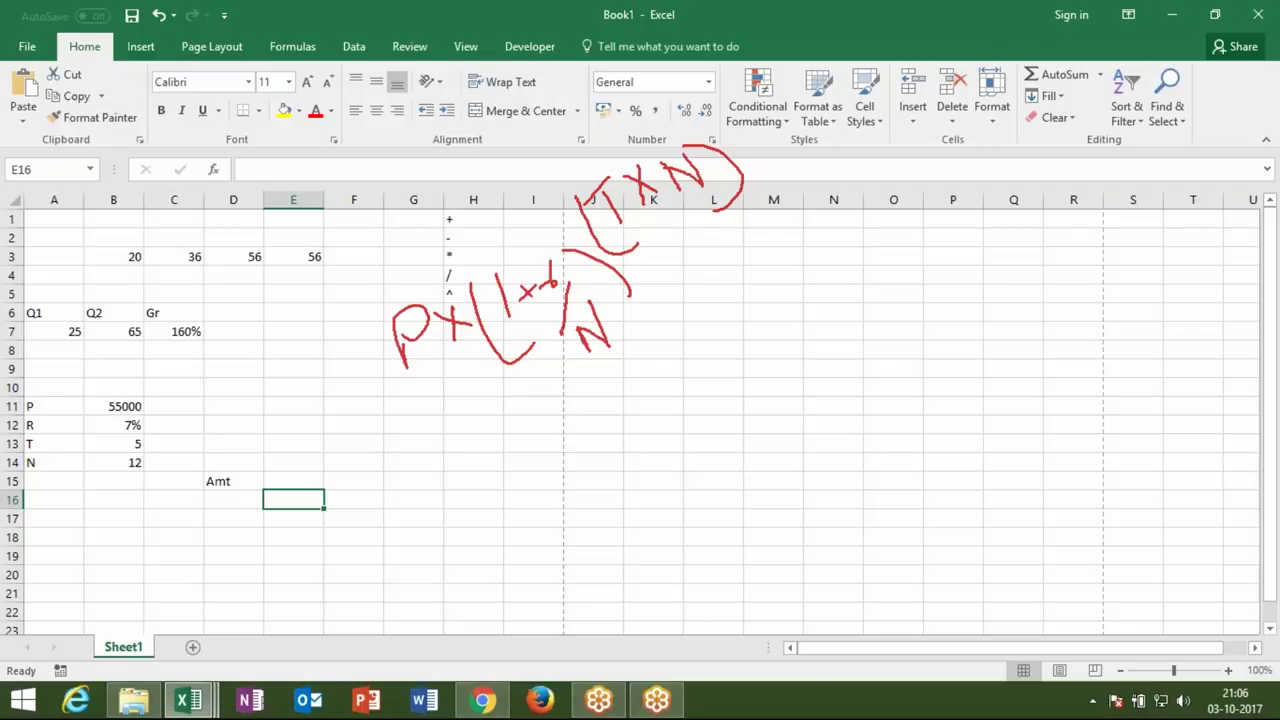
# Step: Switch to the Reports workbook, print it on the EPSON L110, and return to Book1
pyautogui.click(279, 465)
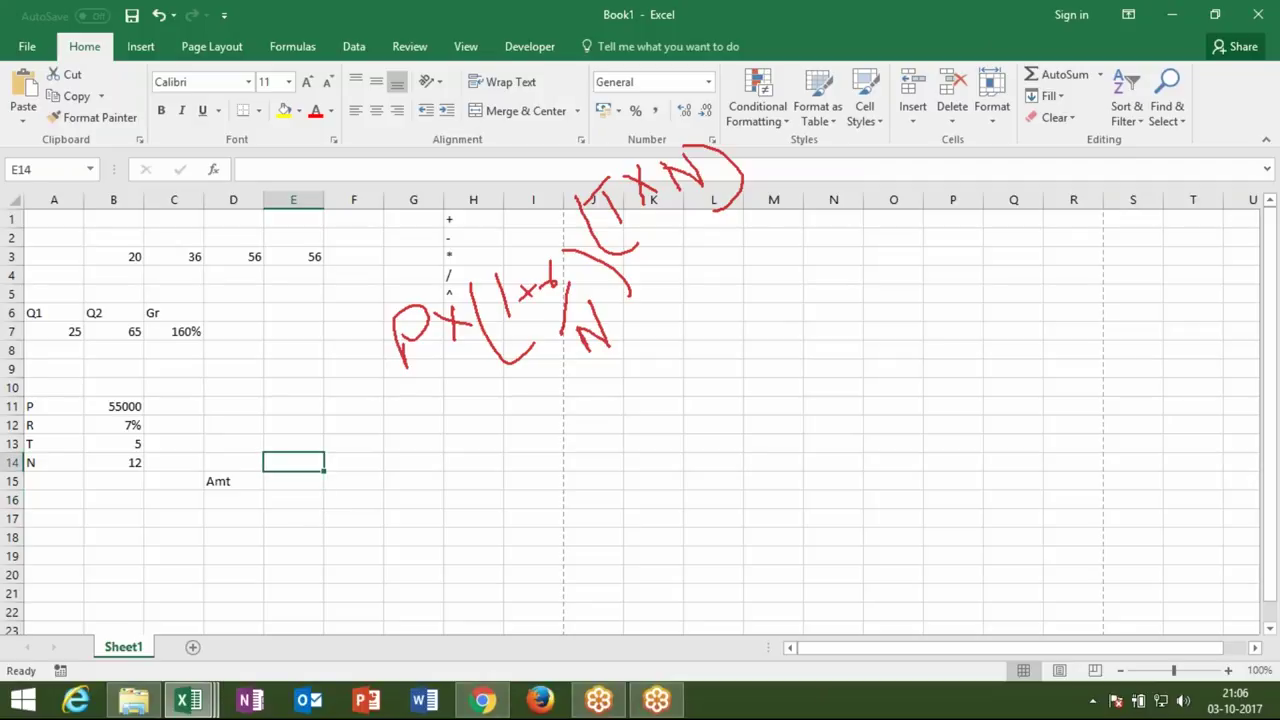
pyautogui.moveTo(188, 700)
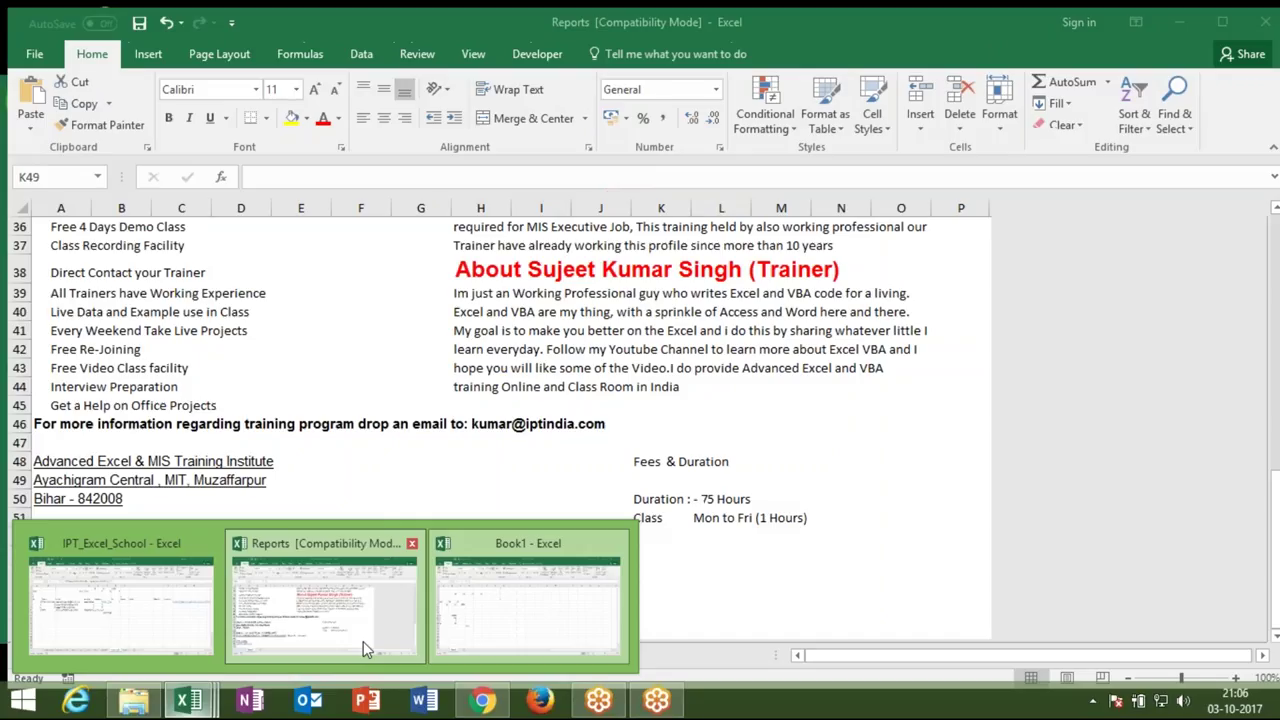
pyautogui.click(363, 645)
pyautogui.hotkey('ctrl', 'p')
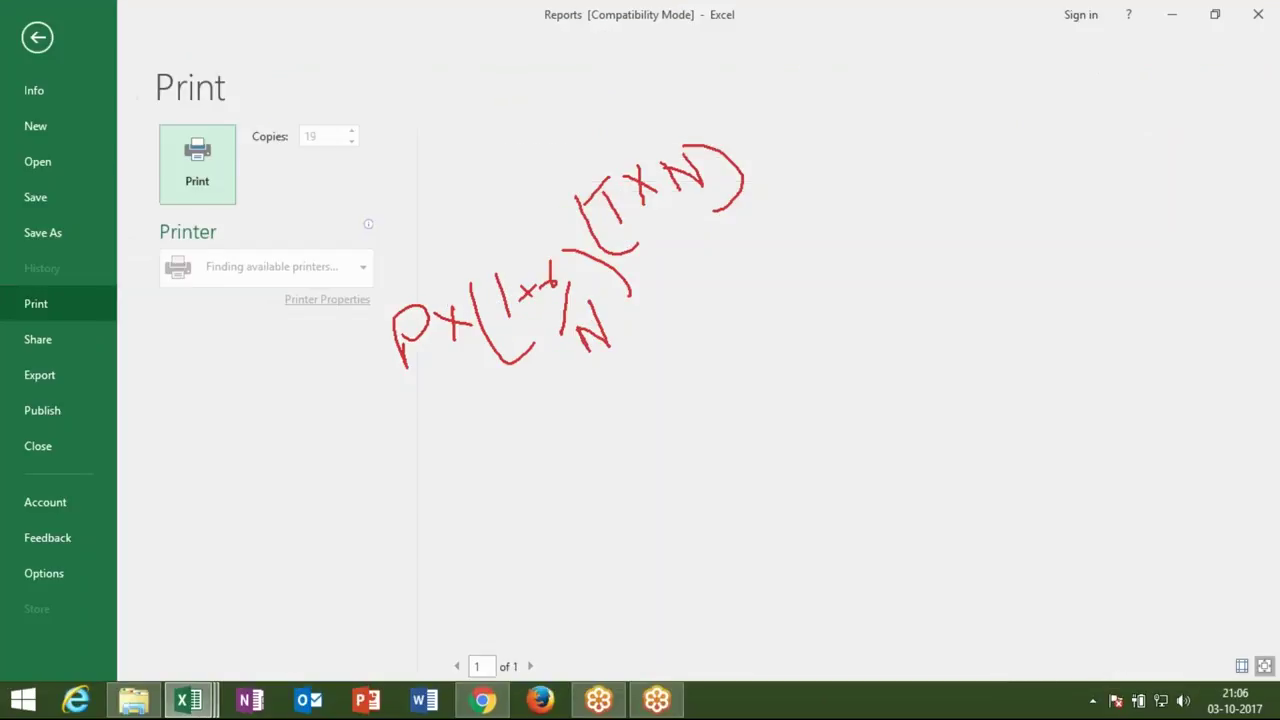
pyautogui.click(219, 197)
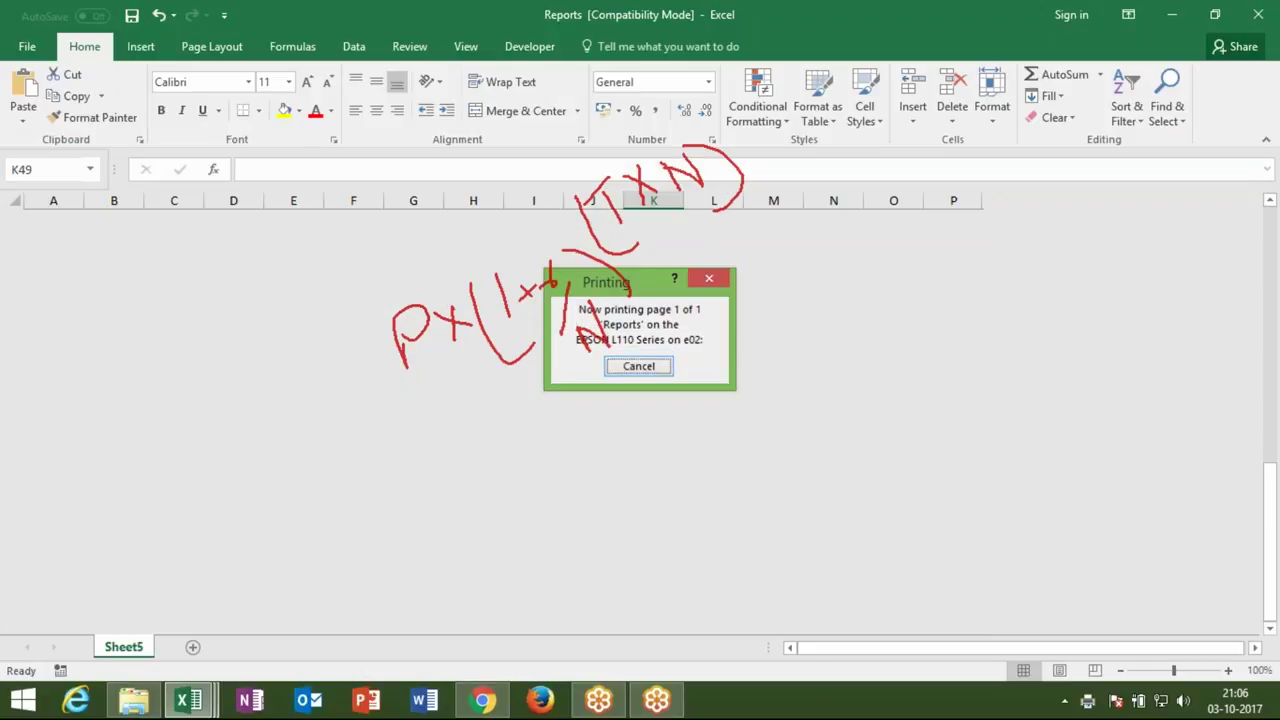
pyautogui.hotkey('ctrl', 'Tab')
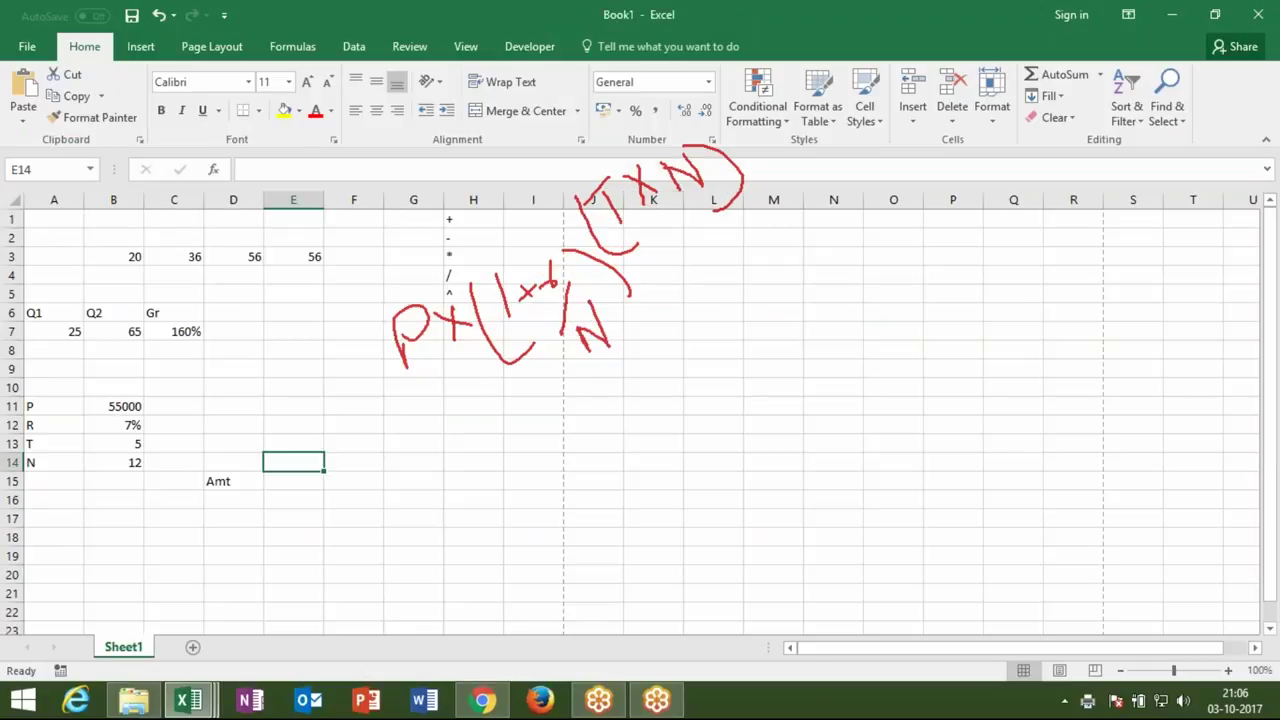
# Step: Enter the monthly rate =B12/12 in E15 and =1+E15 in F15
pyautogui.press('Down')
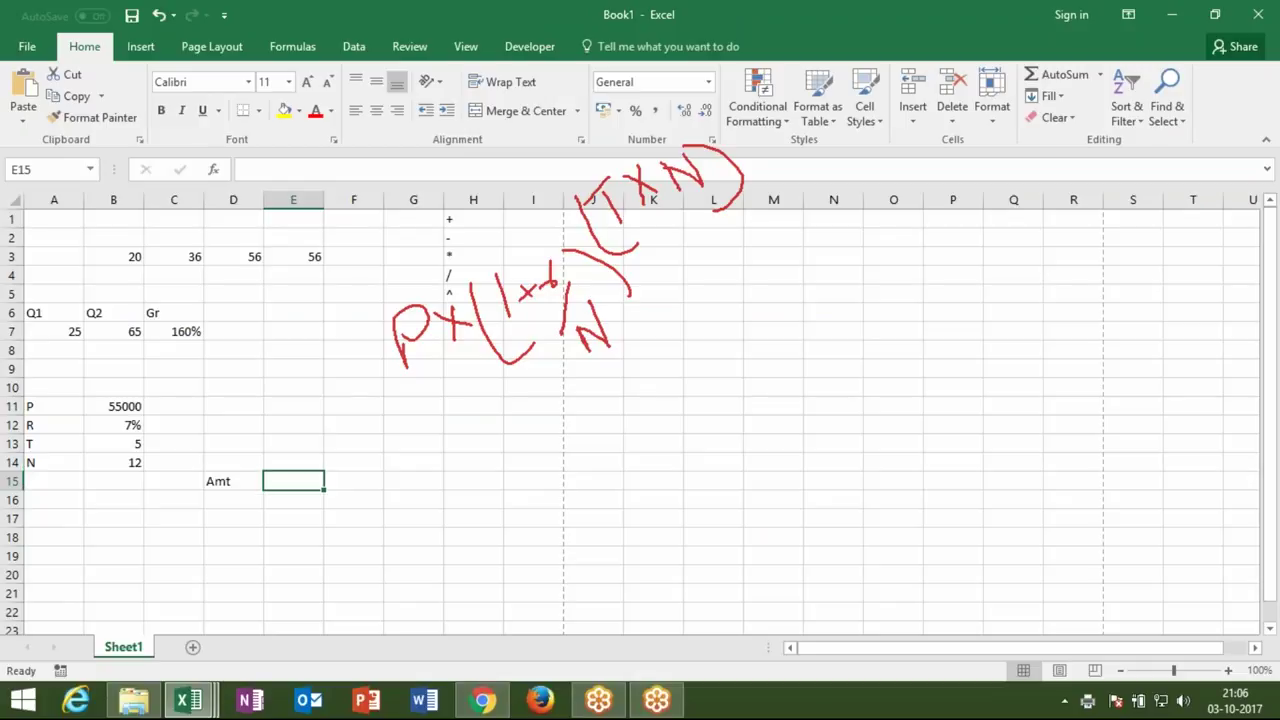
pyautogui.write('=')
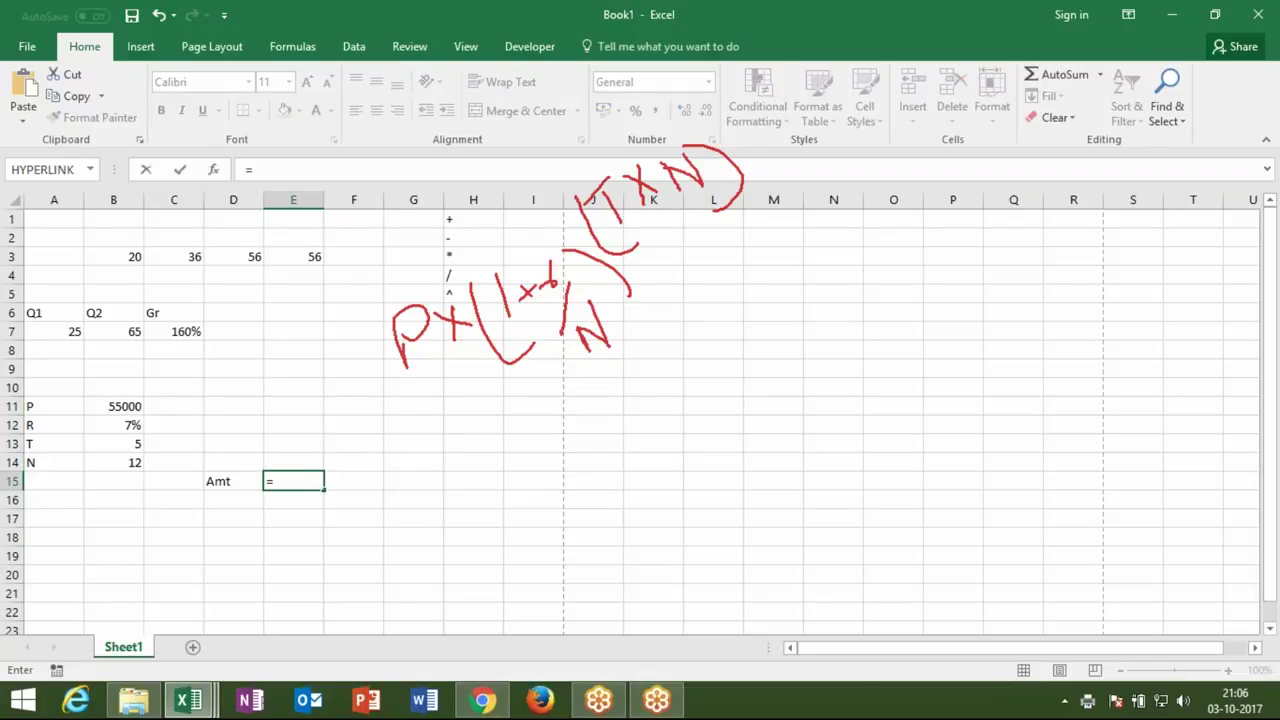
pyautogui.click(127, 426)
pyautogui.write('/')
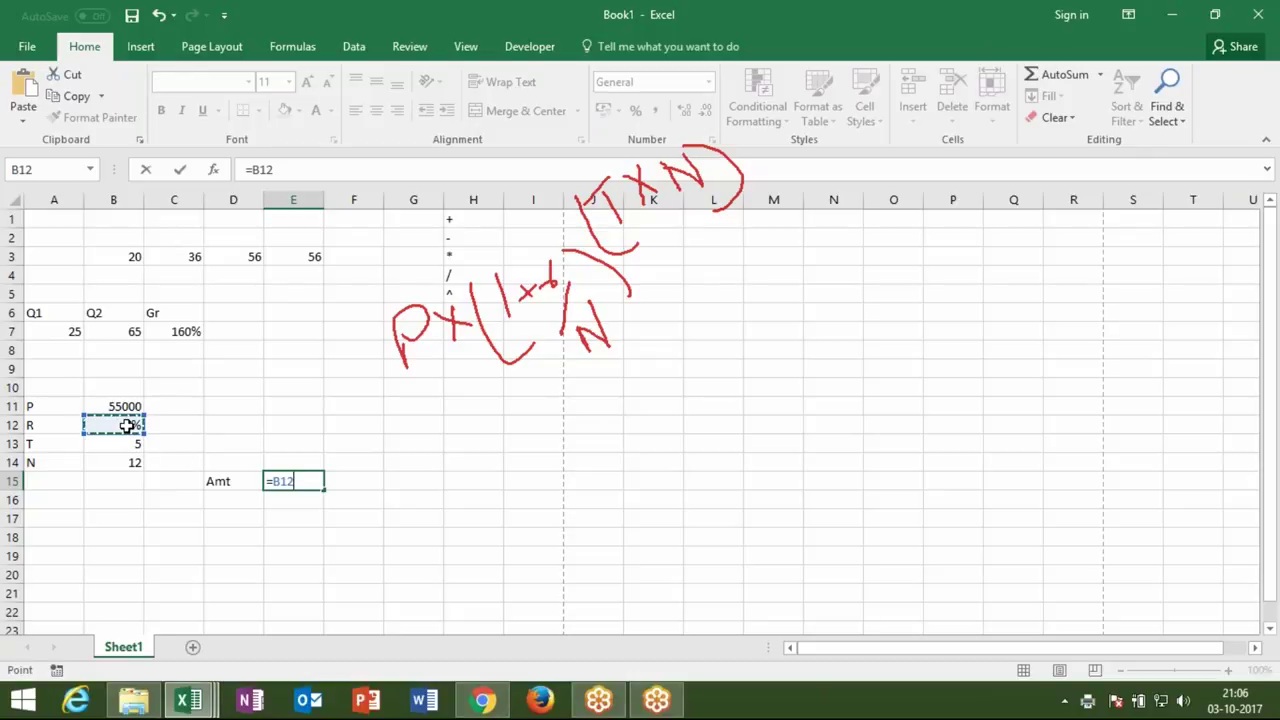
pyautogui.write('12')
pyautogui.press('Return')
pyautogui.press('Up')
pyautogui.press('Right')
pyautogui.write('=1+')
pyautogui.click(265, 481)
pyautogui.press('Return')
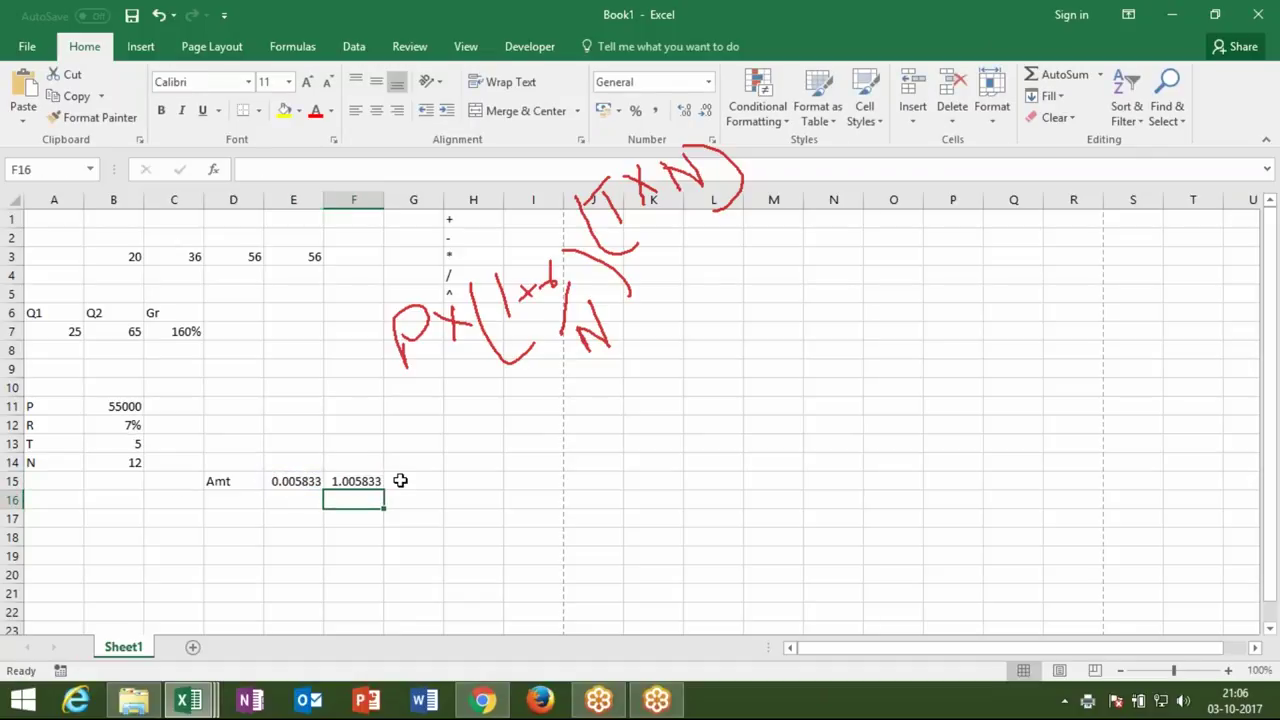
# Step: Put the total number of months, =B13*12 (60), in G15
pyautogui.click(399, 481)
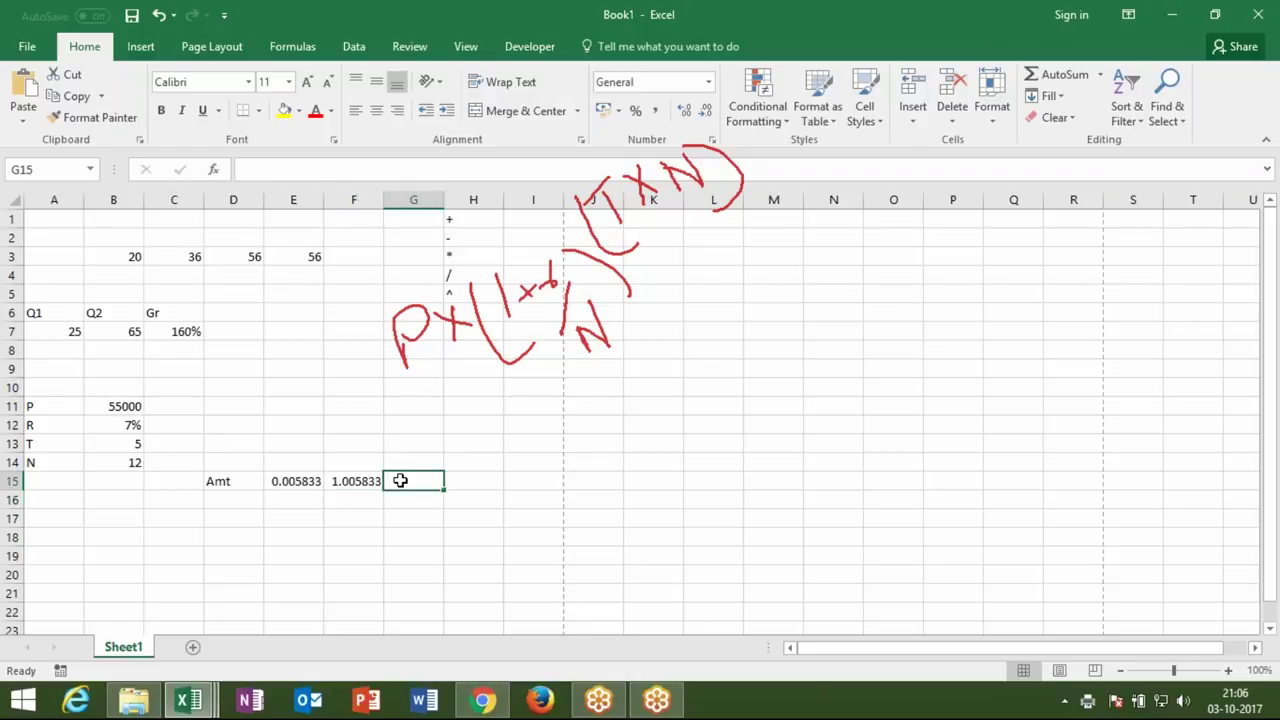
pyautogui.write('=')
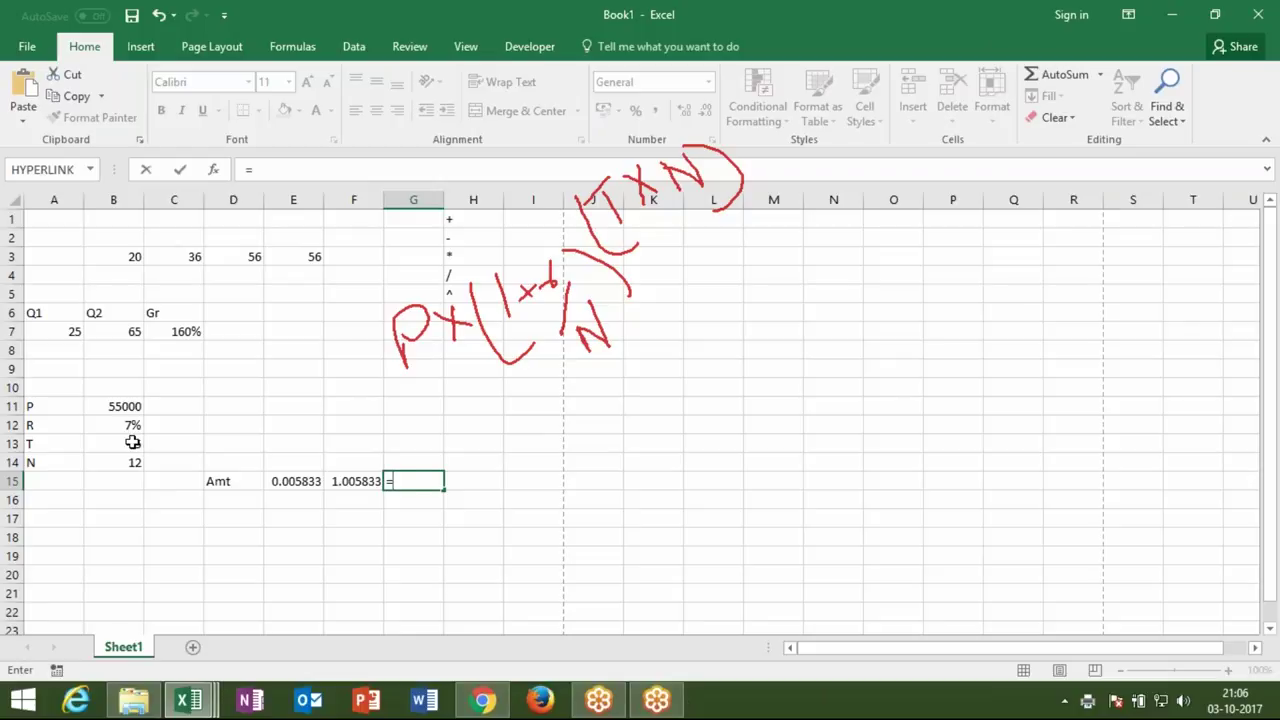
pyautogui.click(132, 443)
pyautogui.write('*12')
pyautogui.press('Return')
# Step: Enter =F15^G15 in H15 to get the growth factor 1.417625
pyautogui.press('Up')
pyautogui.press('Right')
pyautogui.write('=')
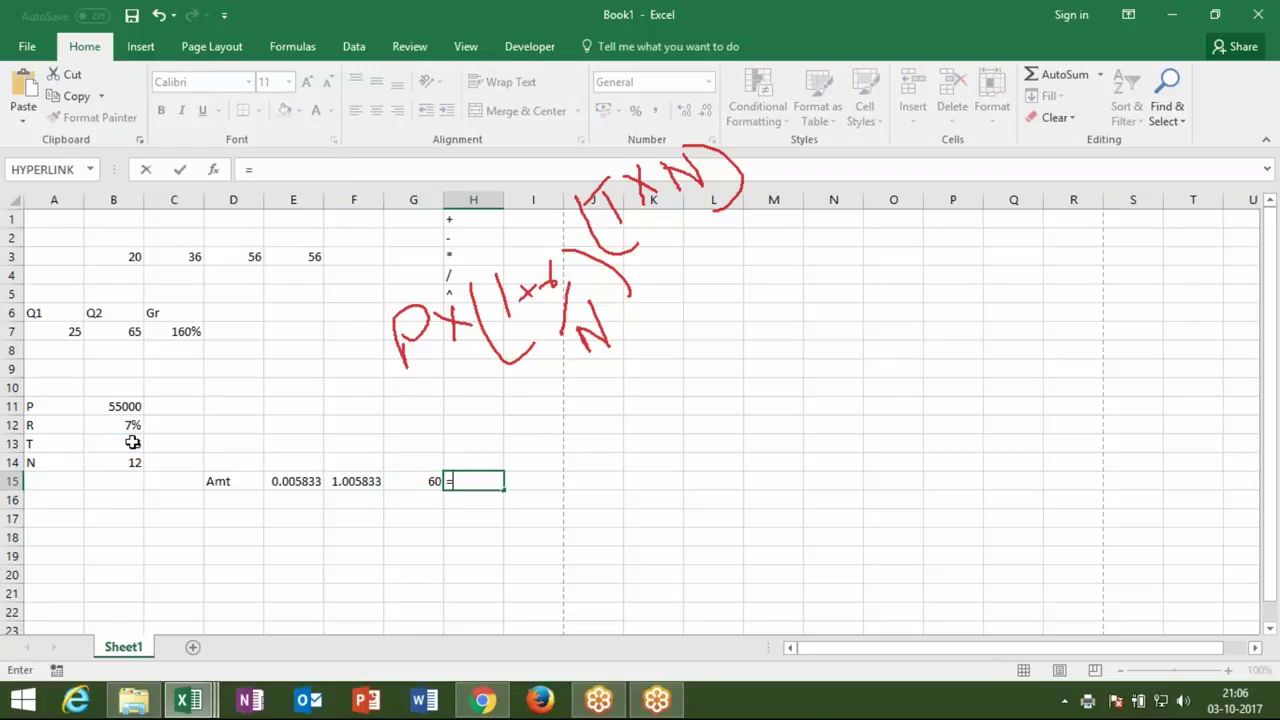
pyautogui.click(342, 479)
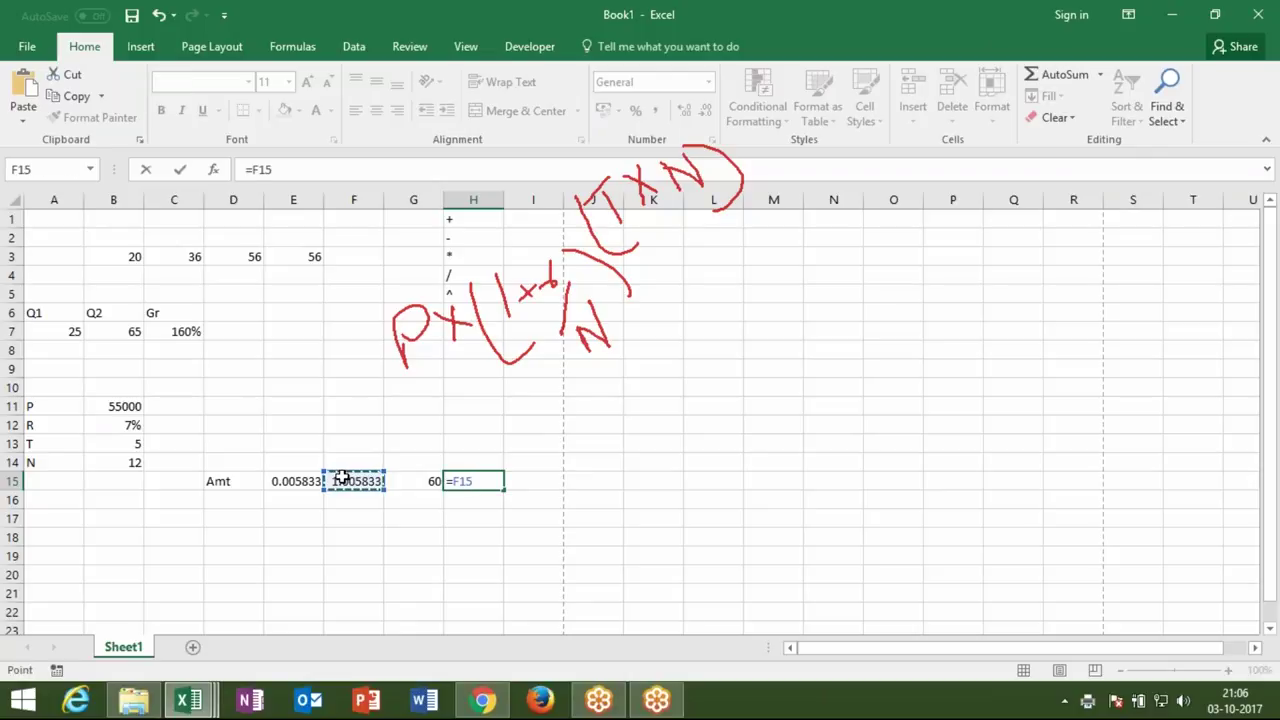
pyautogui.write('^')
pyautogui.click(413, 482)
pyautogui.press('Return')
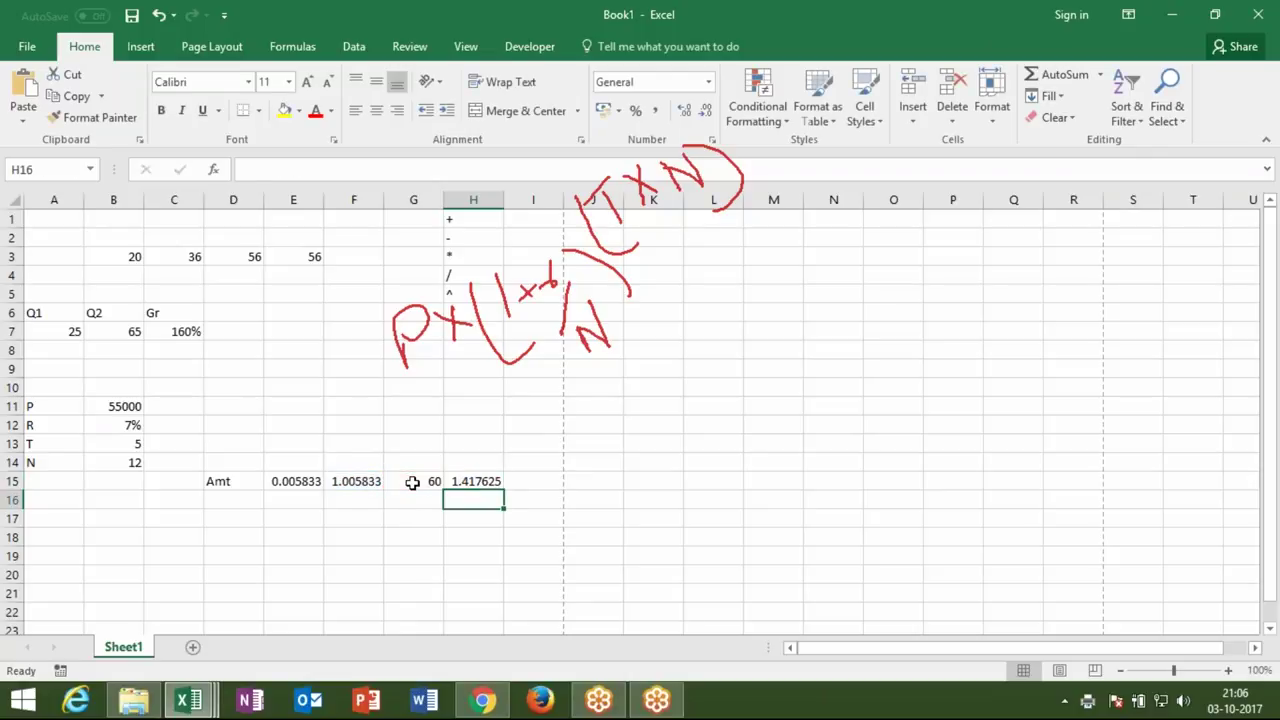
pyautogui.press('Up')
pyautogui.press('Left')
pyautogui.press('Right')
pyautogui.press('Left')
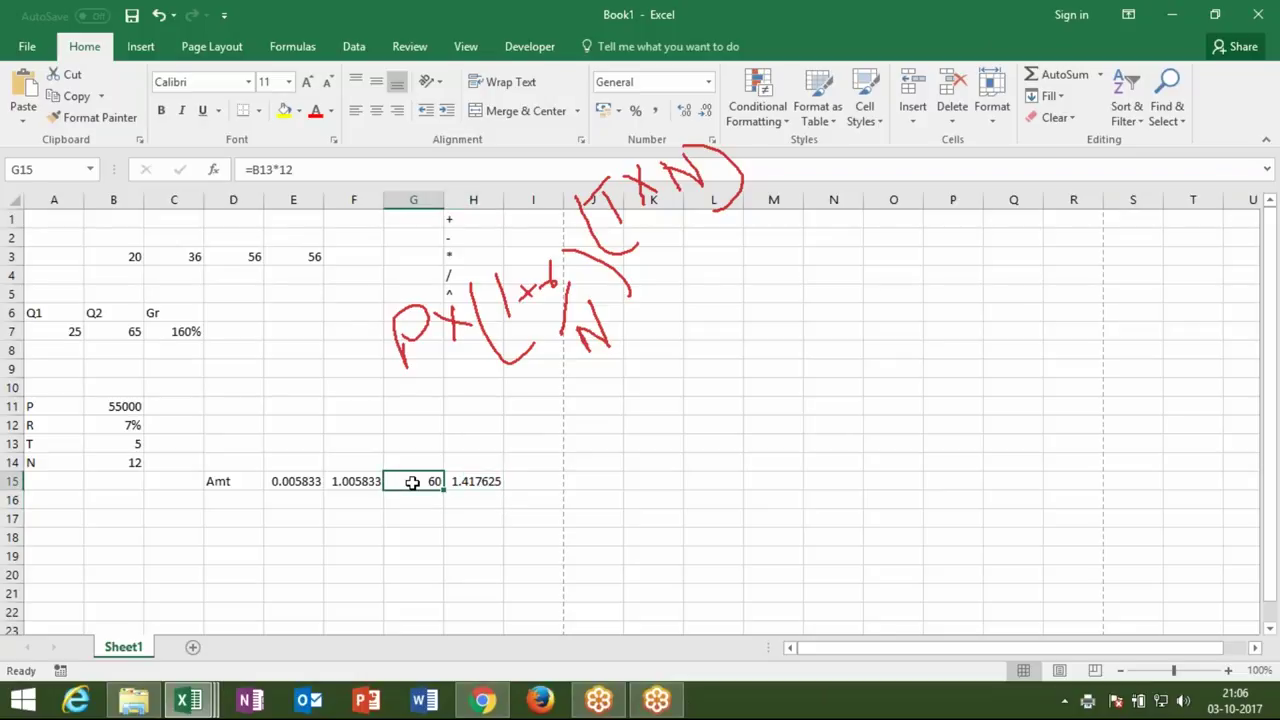
pyautogui.press('Right')
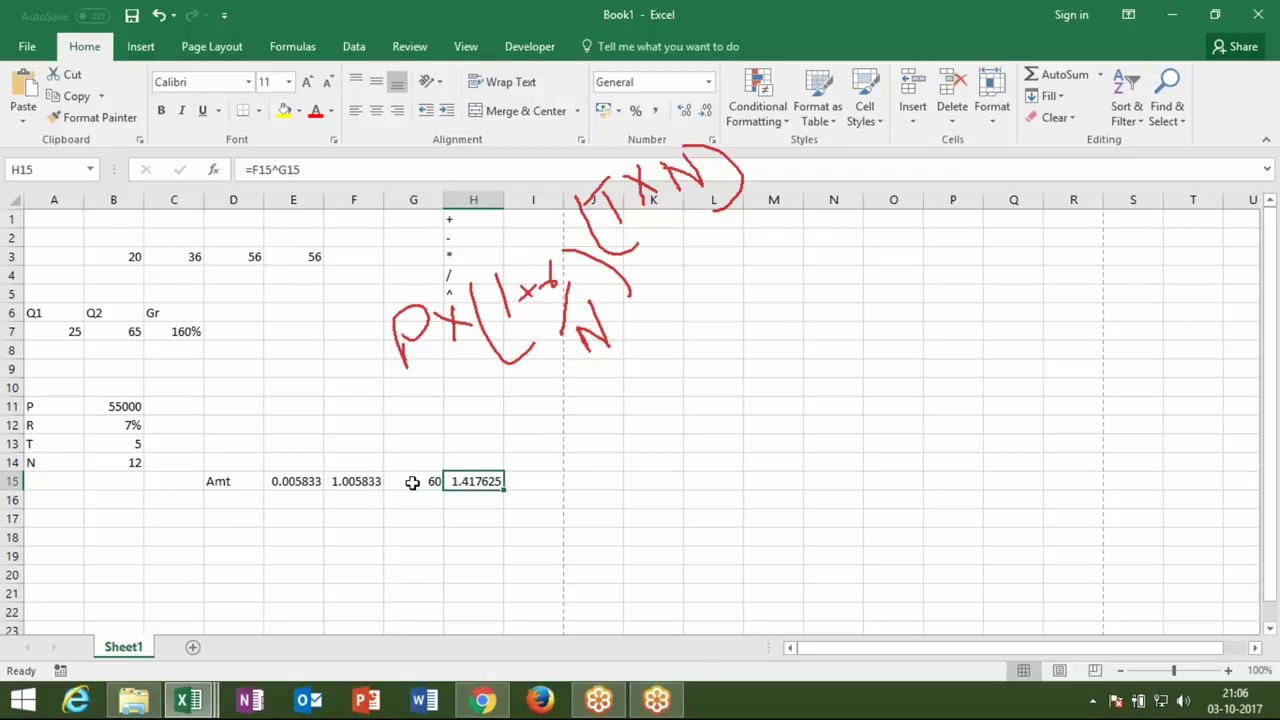
# Step: Compute the final amount =H15*B11 in I15, returning 77969.39
pyautogui.press('Right')
pyautogui.press('Left')
pyautogui.press('Right')
pyautogui.write('=')
pyautogui.press('Left')
pyautogui.write('*')
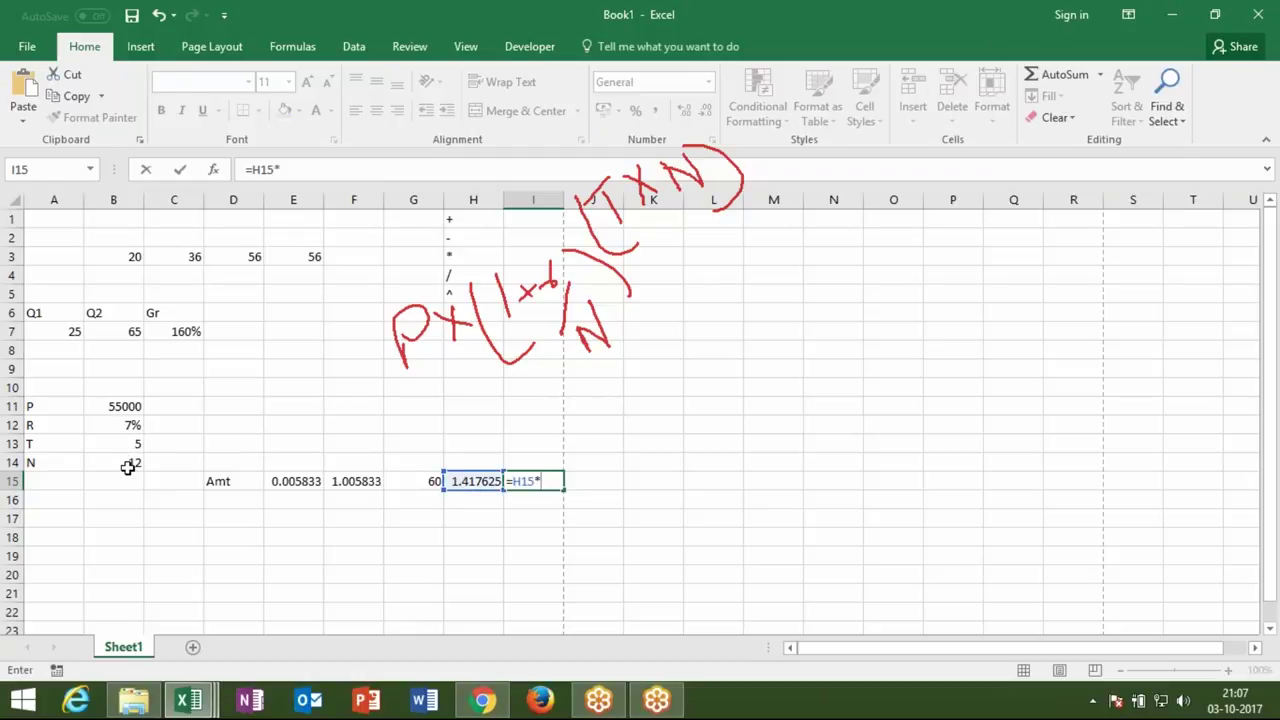
pyautogui.click(130, 405)
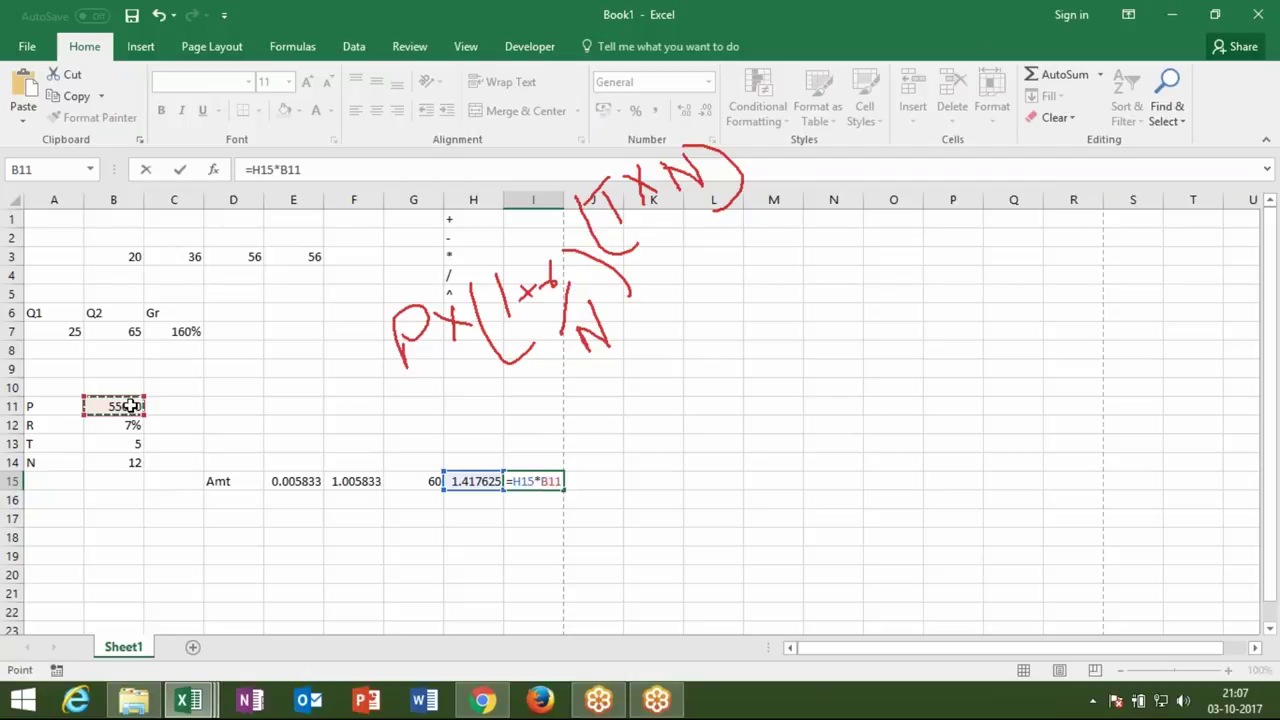
pyautogui.press('Return')
pyautogui.press('Up')
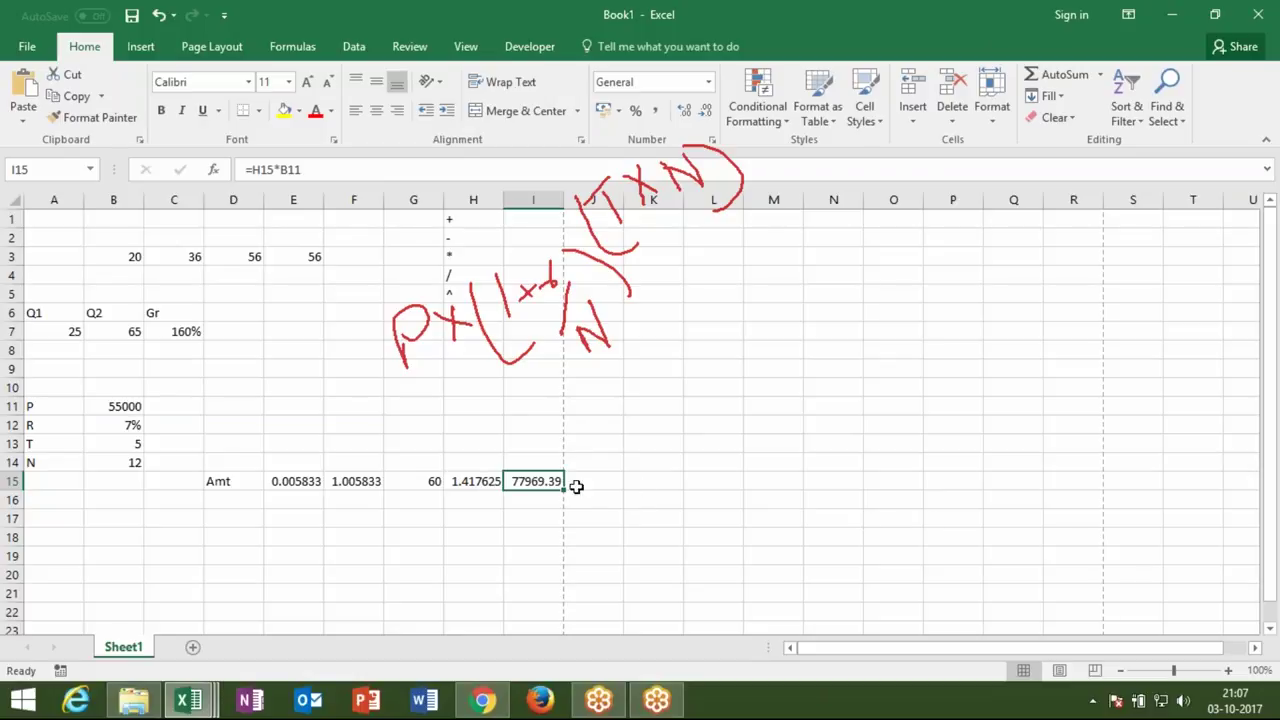
pyautogui.click(308, 459)
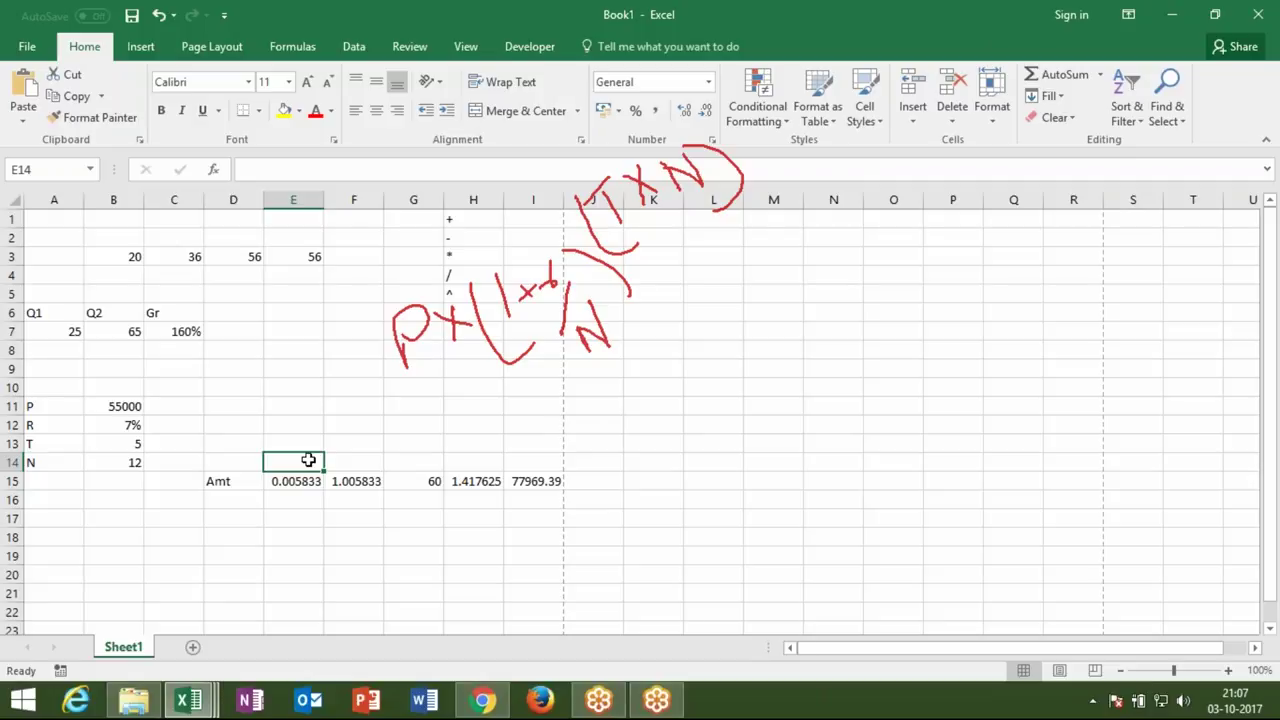
pyautogui.hotkey('ctrl', 'p')
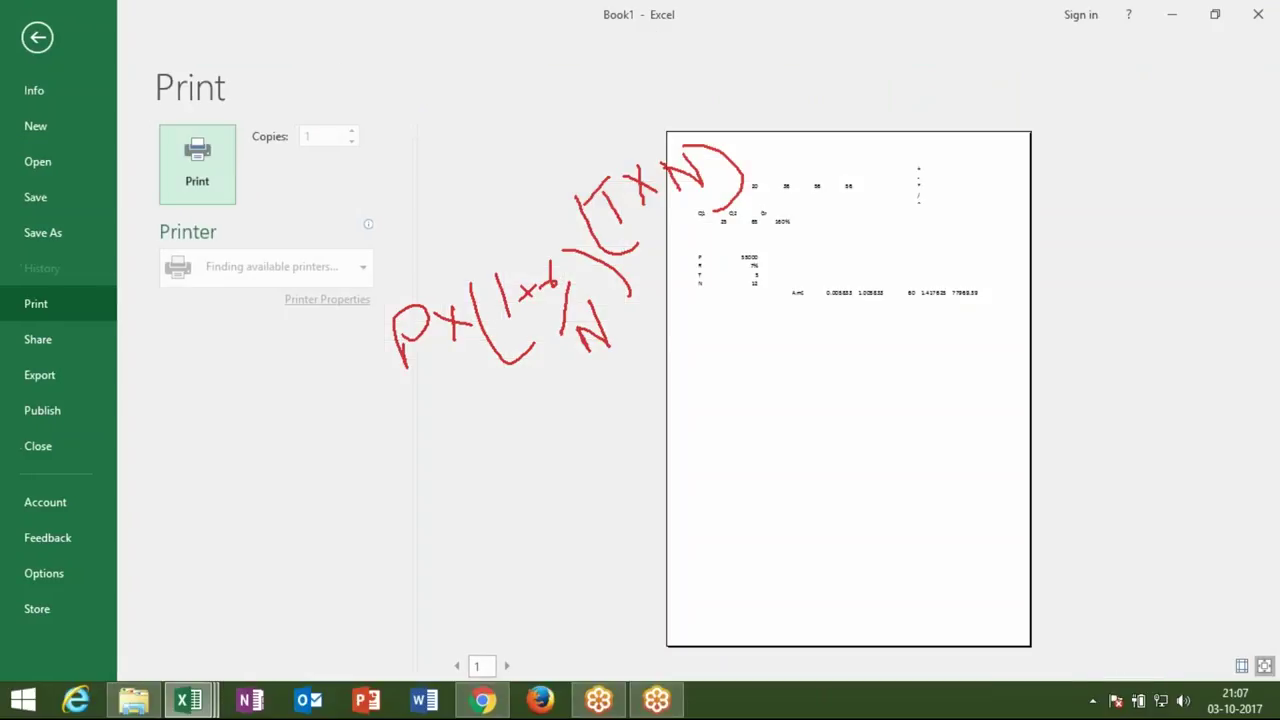
pyautogui.press('Escape')
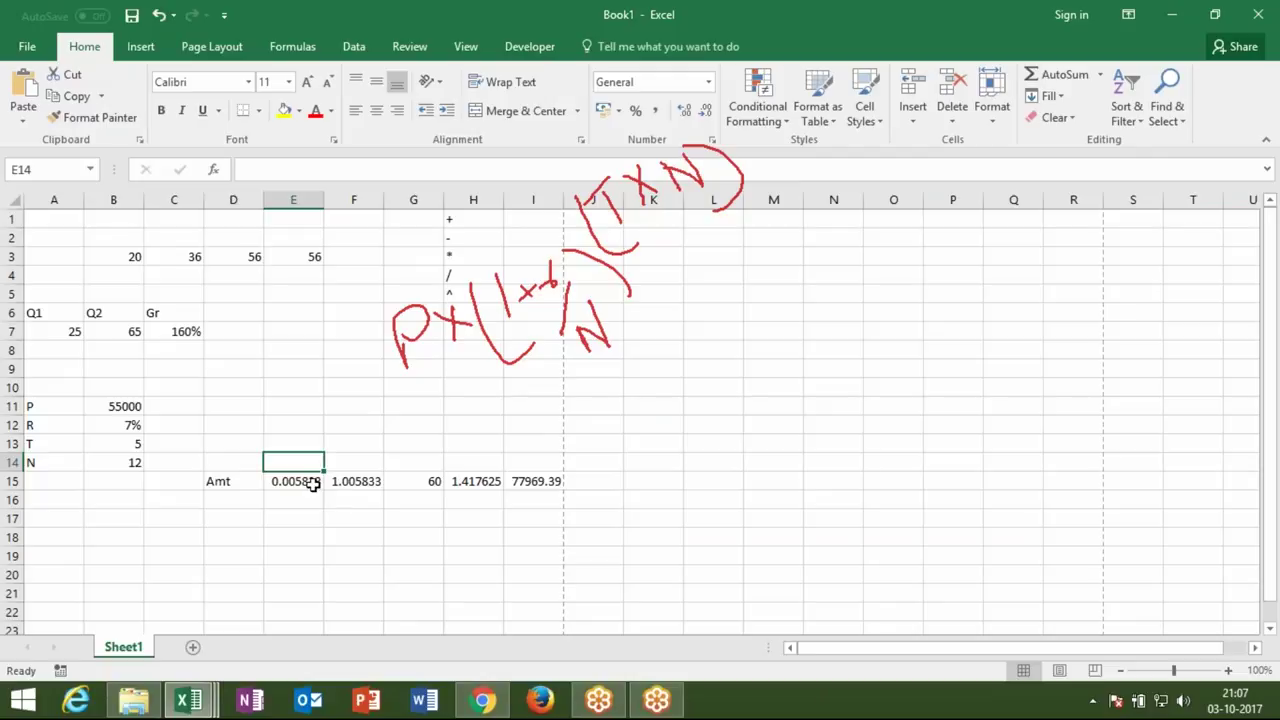
# Step: Confirm E15 holds =B12/12, then strip E15 from F15's formula, leaving =1+
pyautogui.click(314, 483)
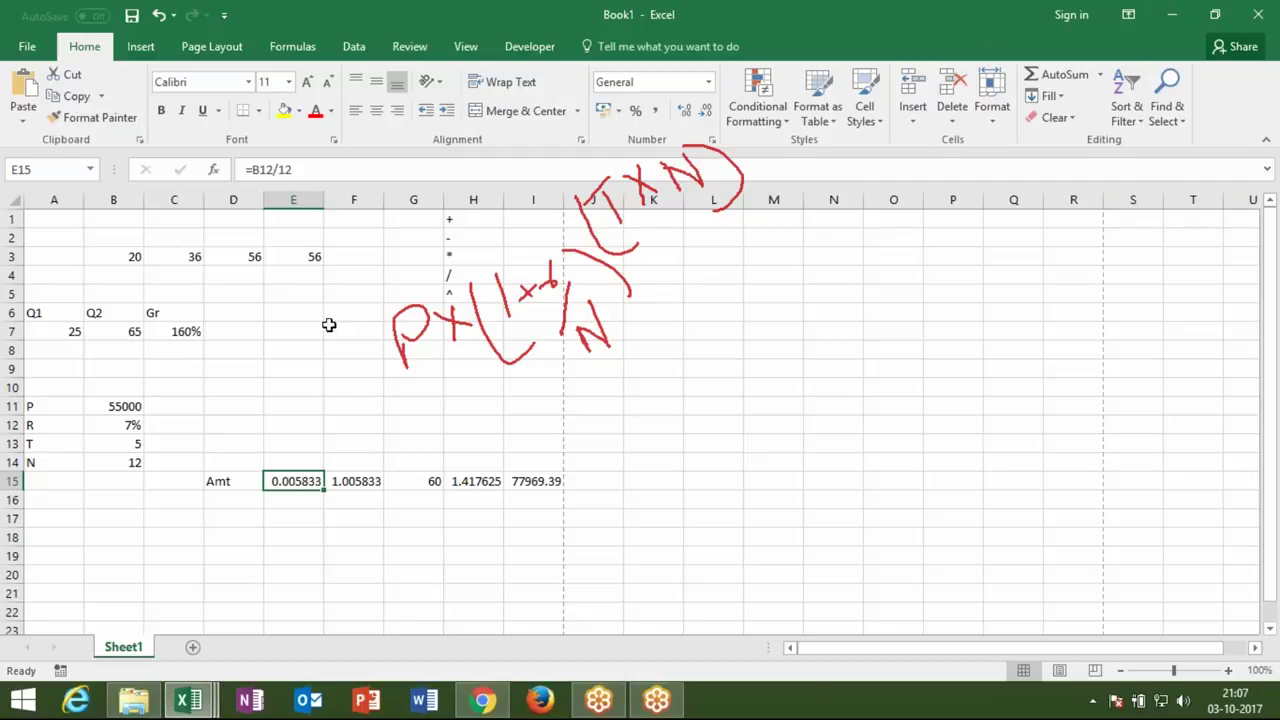
pyautogui.click(290, 170)
pyautogui.moveTo(291, 170); pyautogui.dragTo(314, 171)
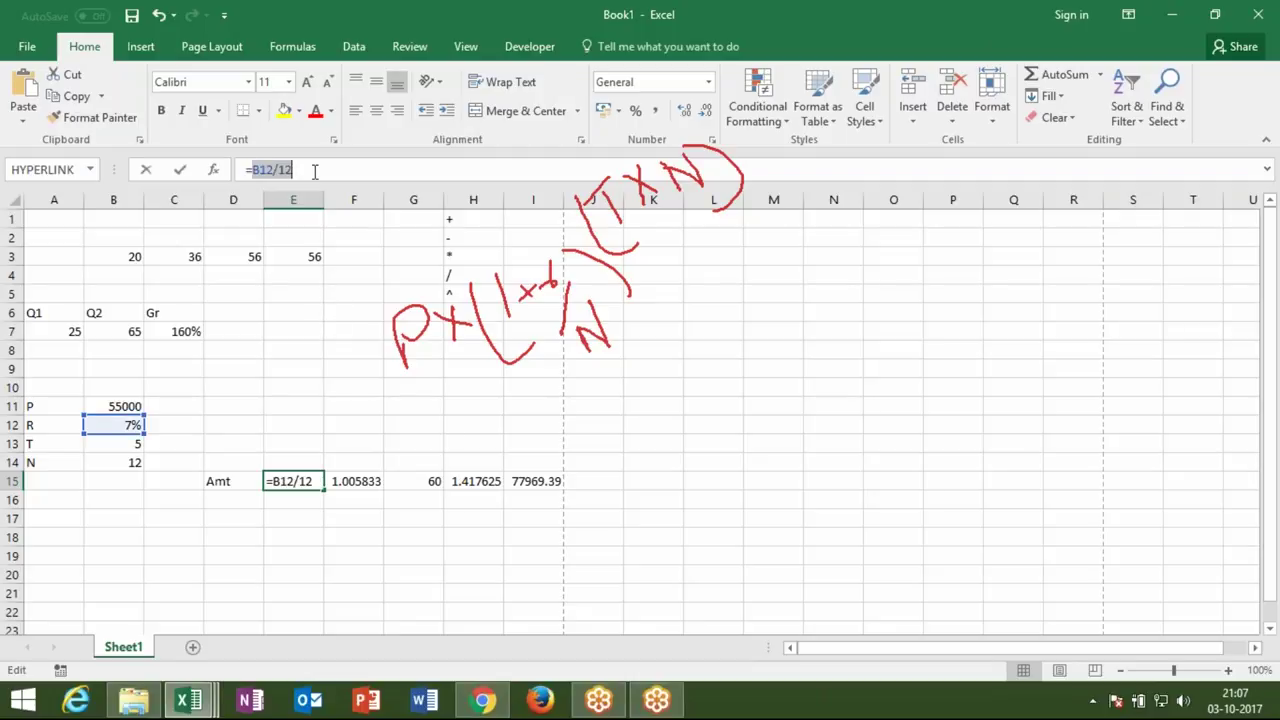
pyautogui.press('Escape')
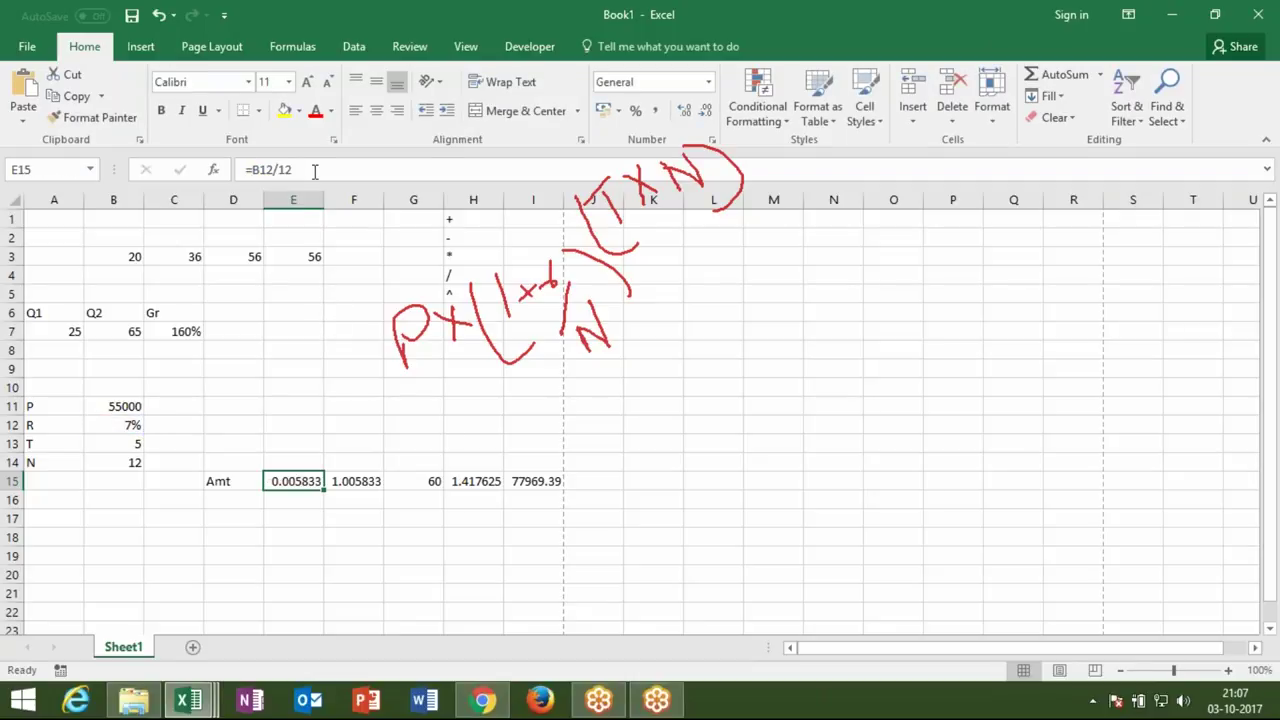
pyautogui.press('Right')
pyautogui.doubleClick(293, 170)
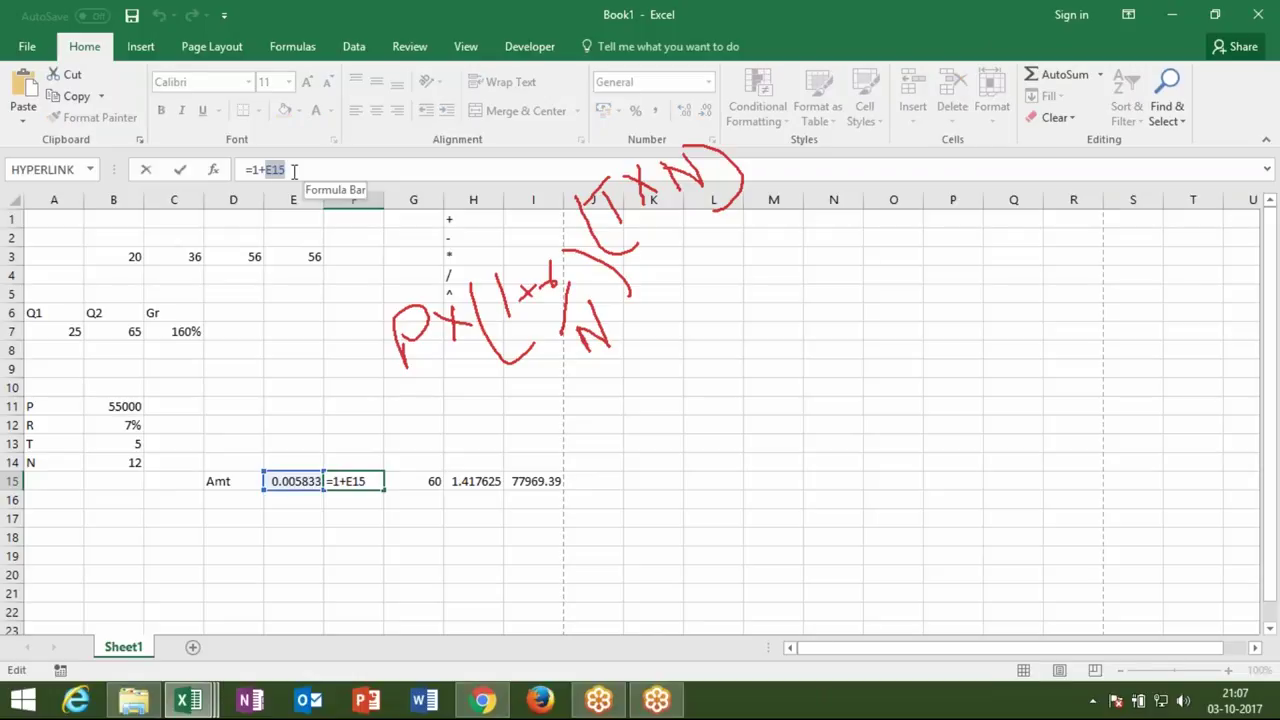
pyautogui.press('BackSpace')
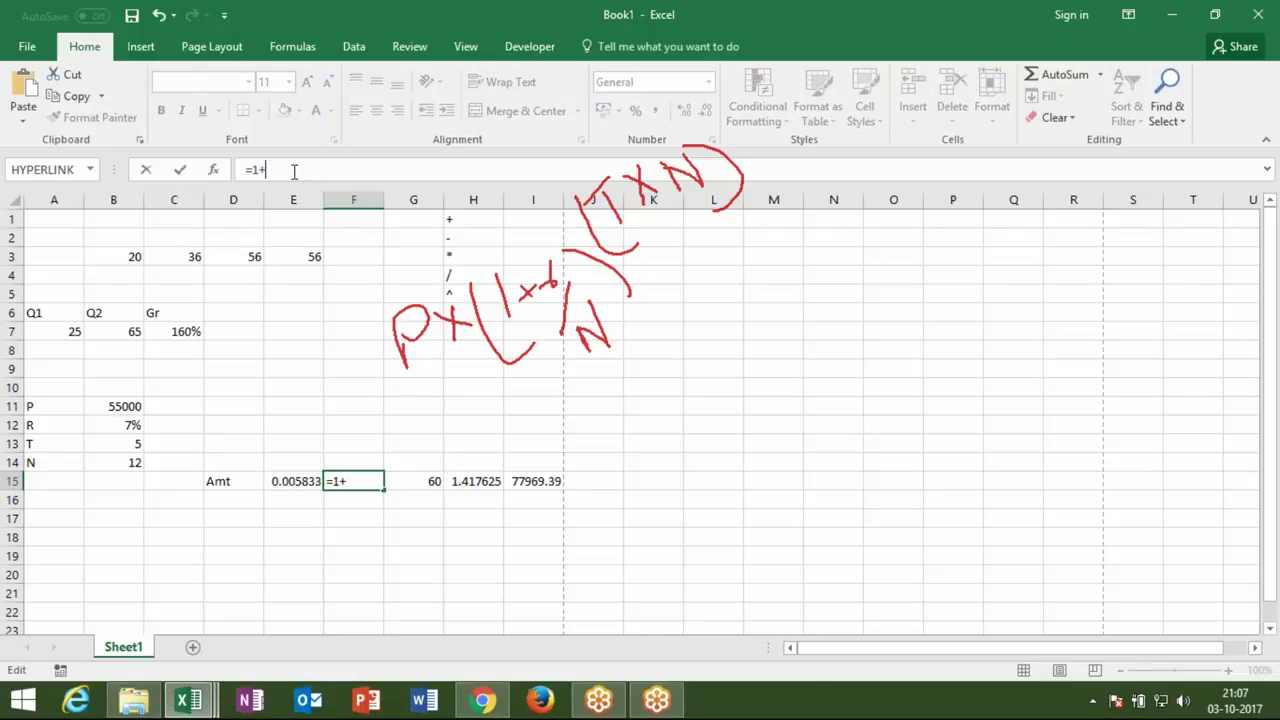
pyautogui.write('(B12/12')
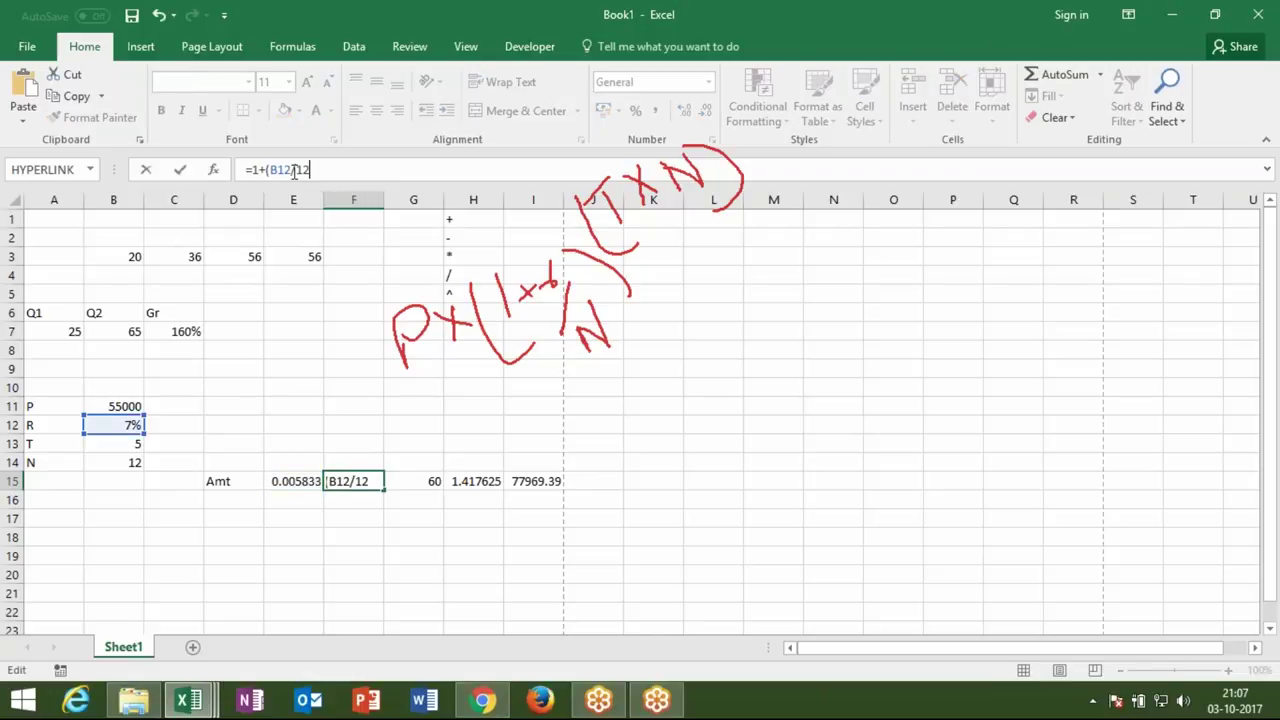
pyautogui.write(')')
pyautogui.press('Return')
pyautogui.press('Up')
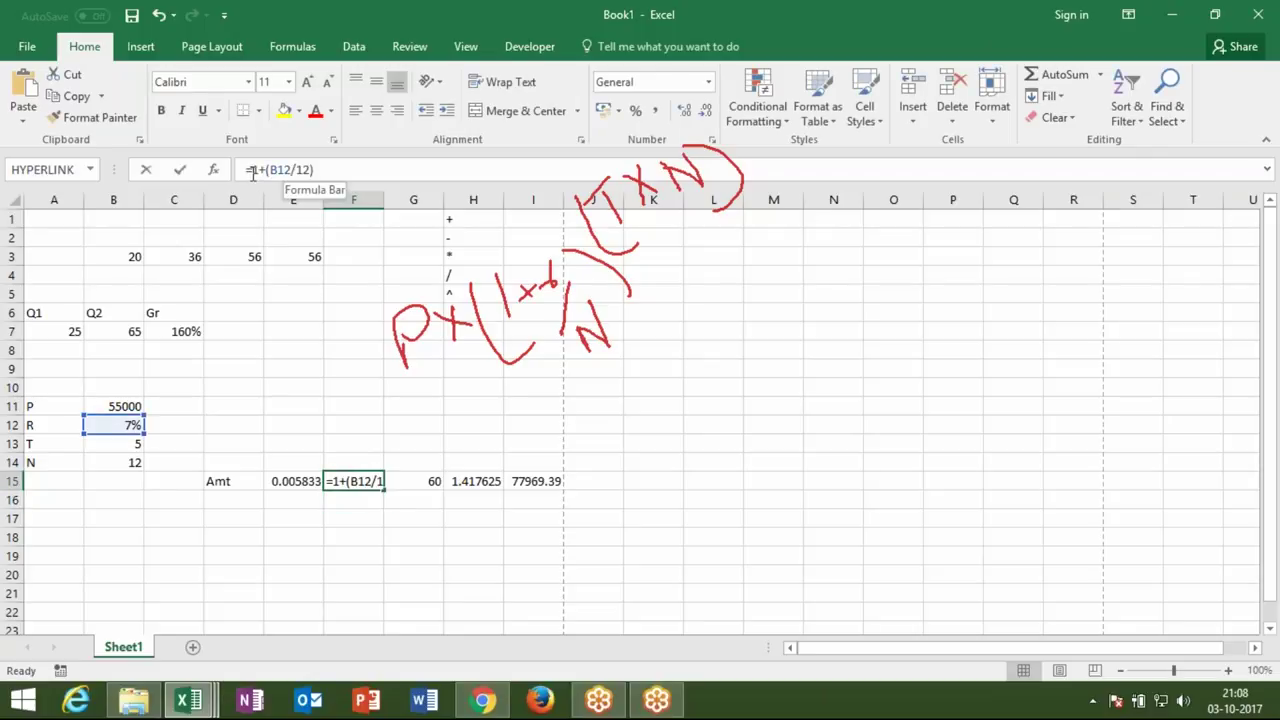
pyautogui.moveTo(252, 170); pyautogui.dragTo(354, 163)
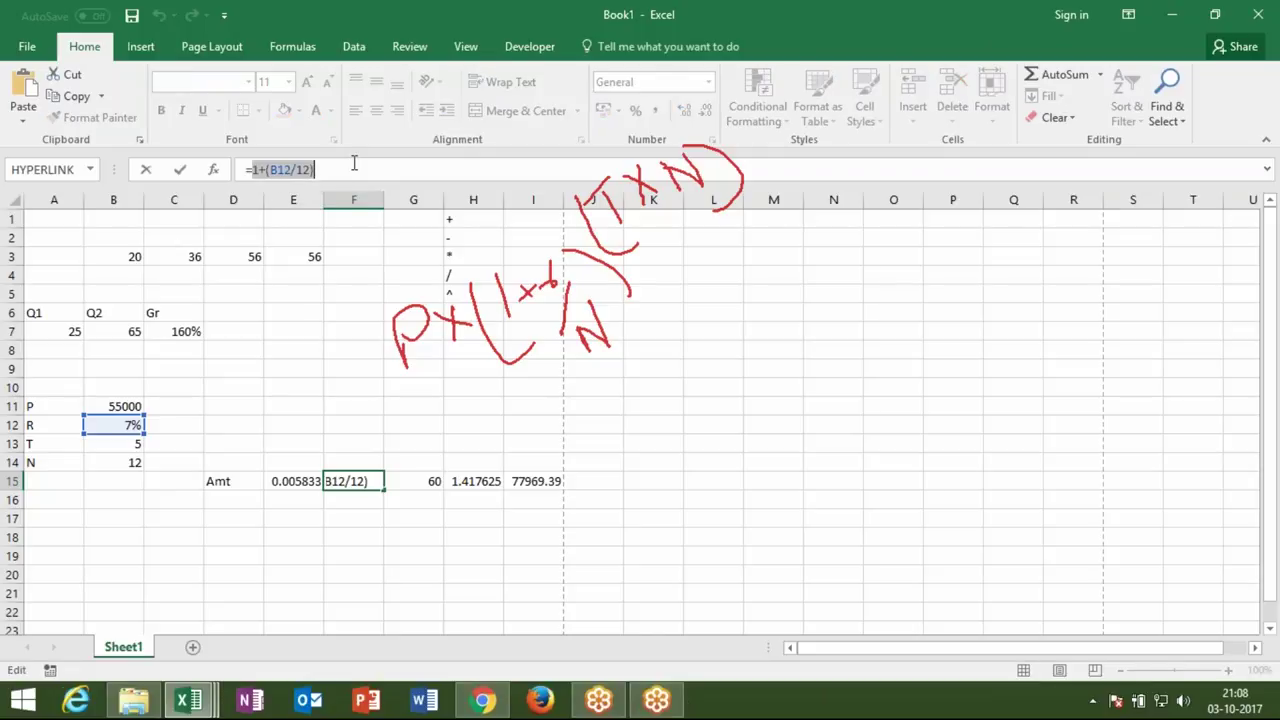
pyautogui.press('Escape')
pyautogui.press('Right')
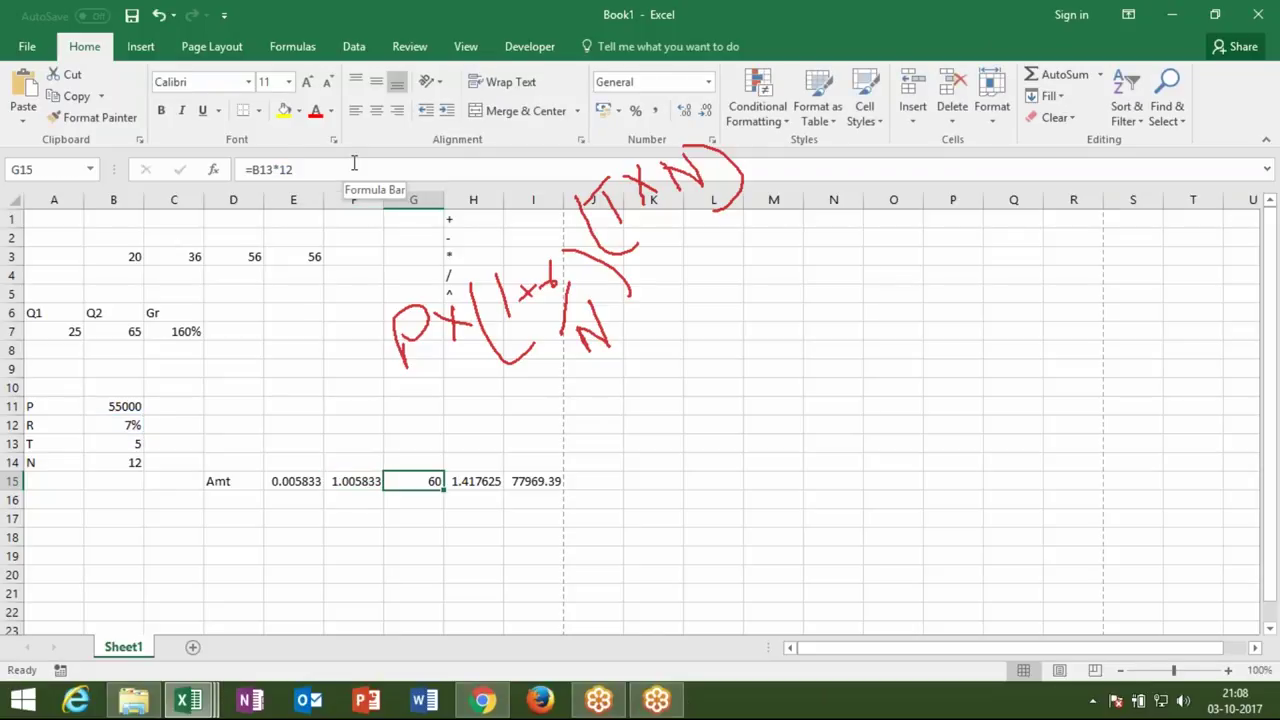
pyautogui.click(273, 170)
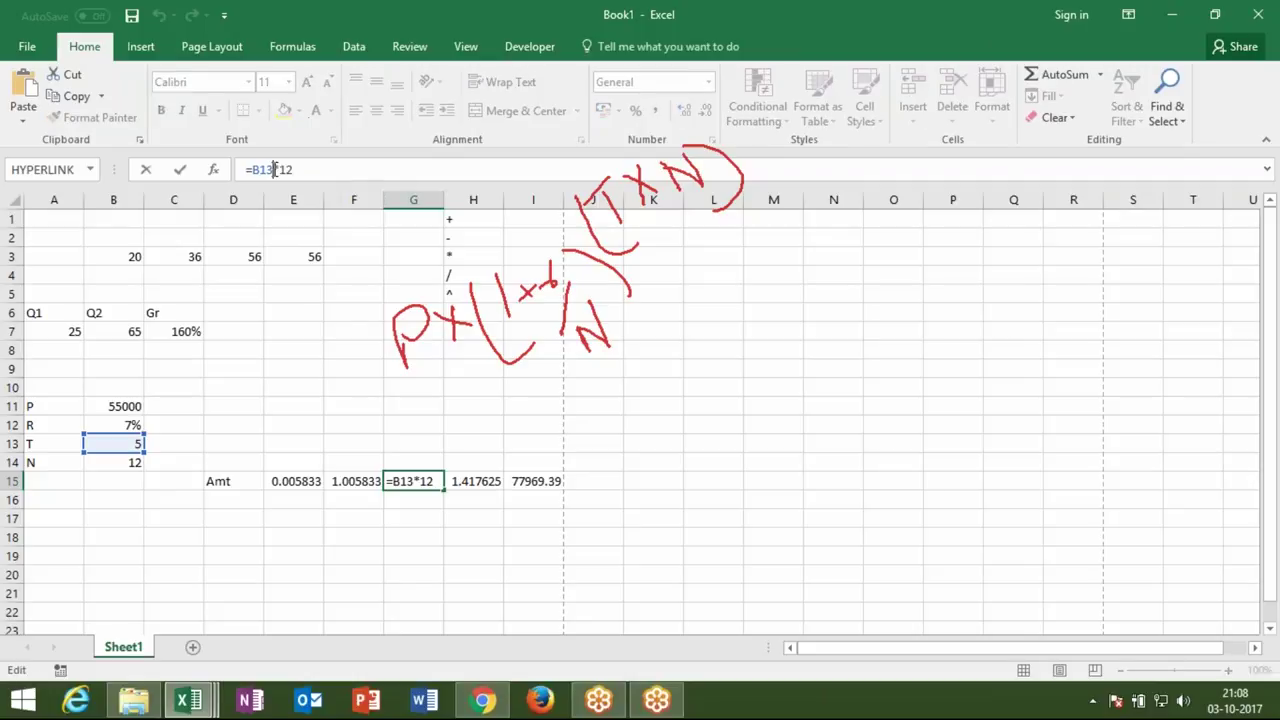
pyautogui.press('BackSpace')
pyautogui.press('BackSpace')
pyautogui.press('BackSpace')
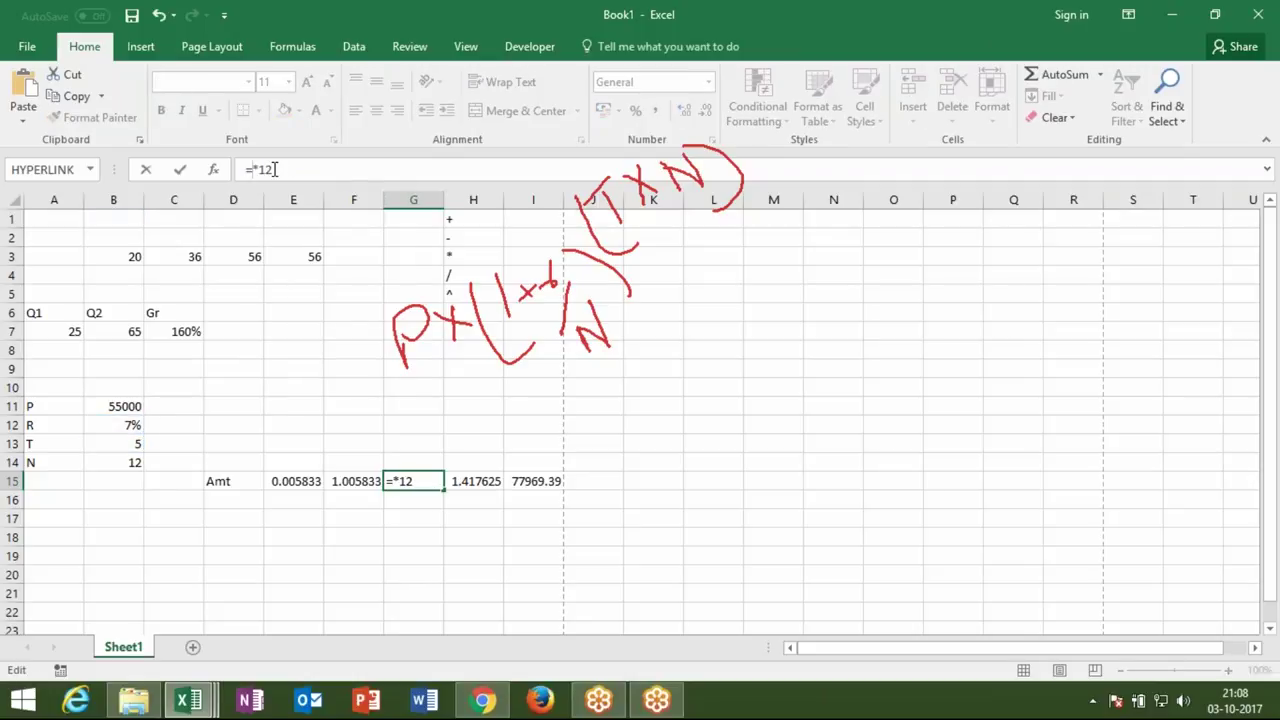
pyautogui.write('(1+B12/12)')
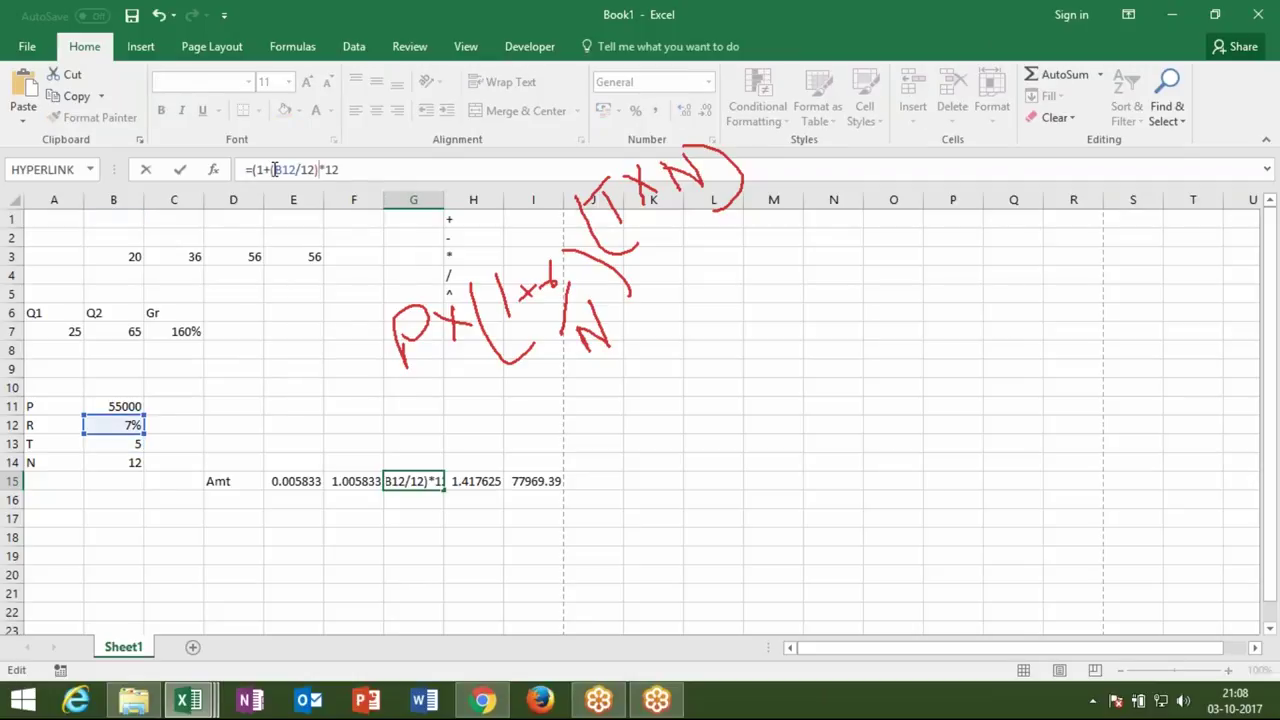
pyautogui.write(')')
pyautogui.press('Return')
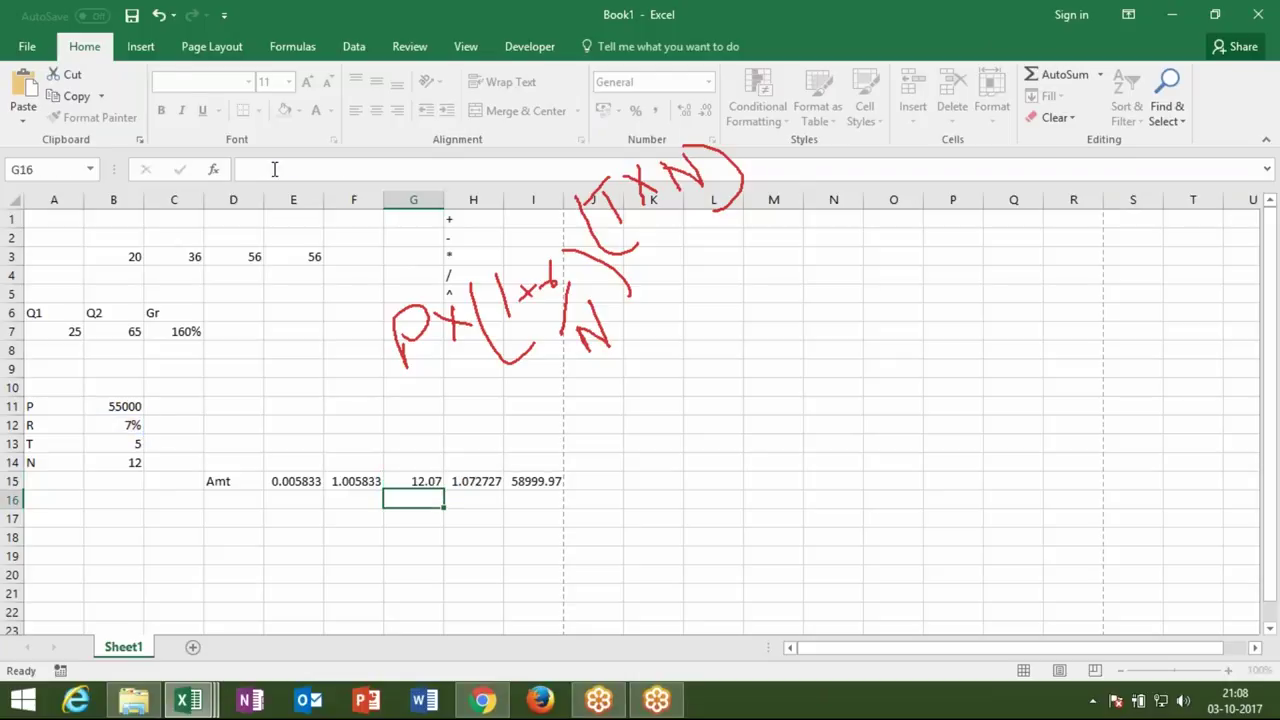
pyautogui.hotkey('ctrl', 'z')
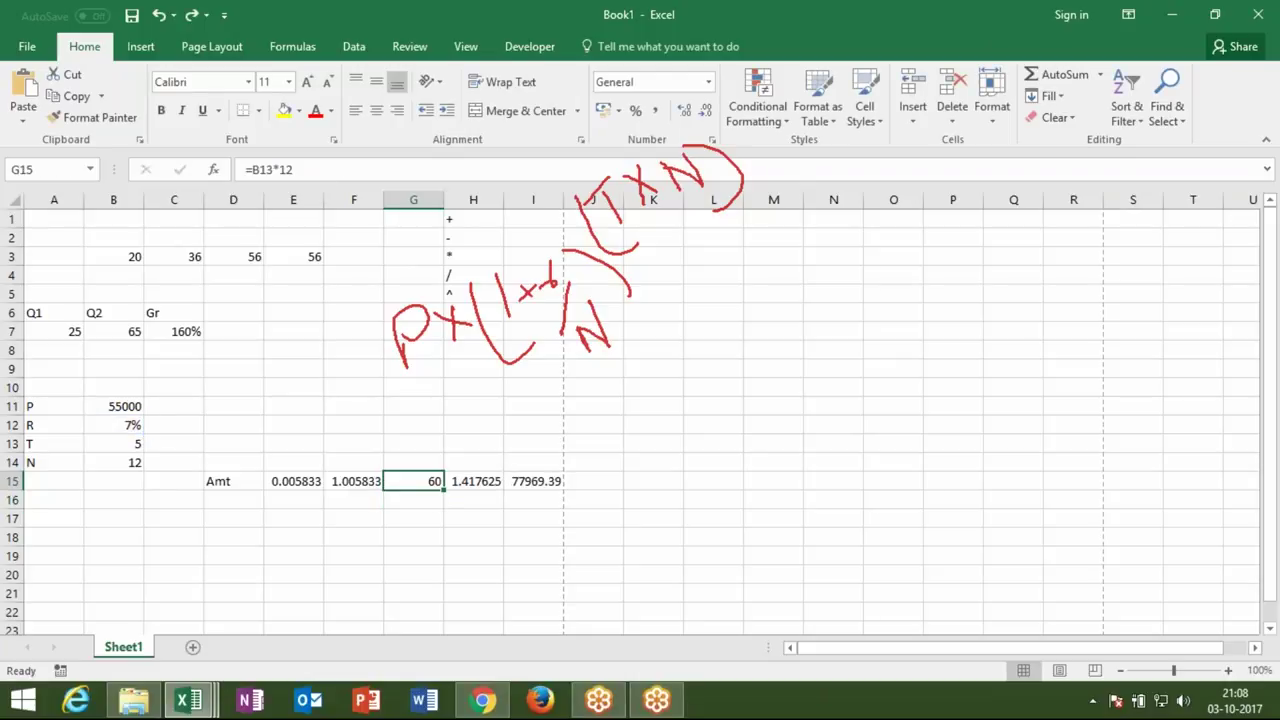
pyautogui.click(344, 481)
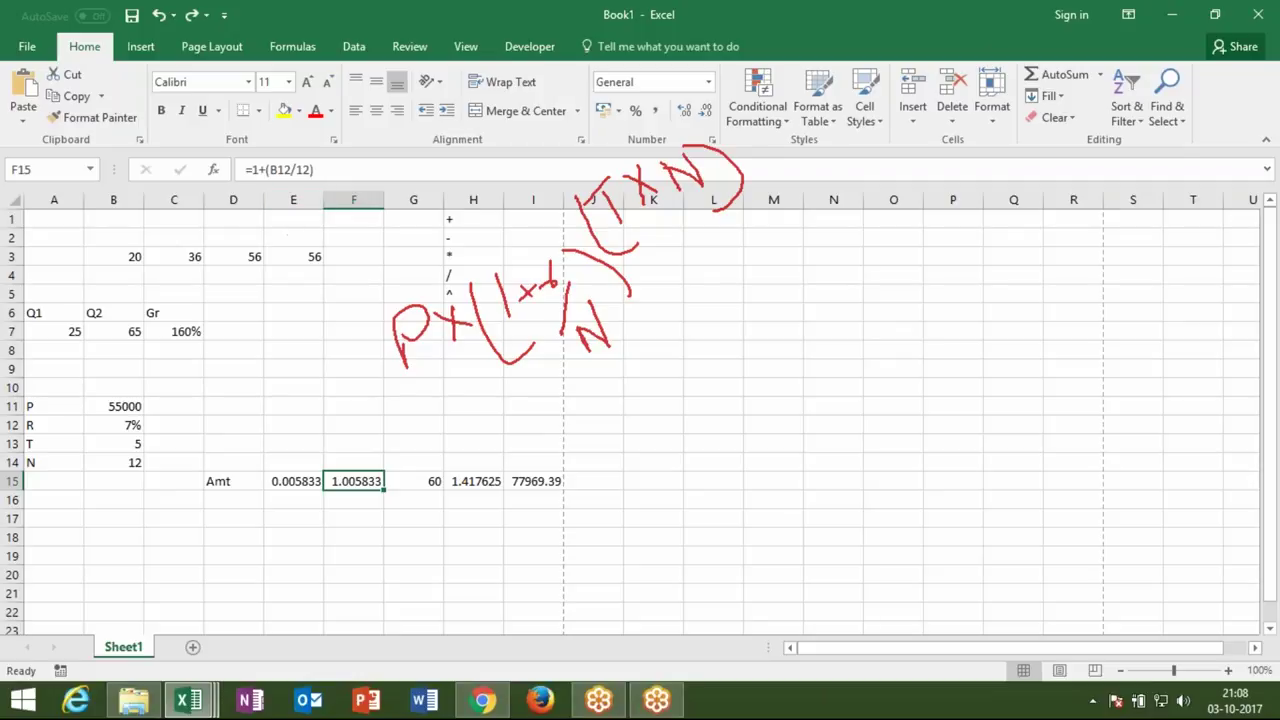
pyautogui.click(276, 170)
pyautogui.press('Escape')
pyautogui.click(430, 483)
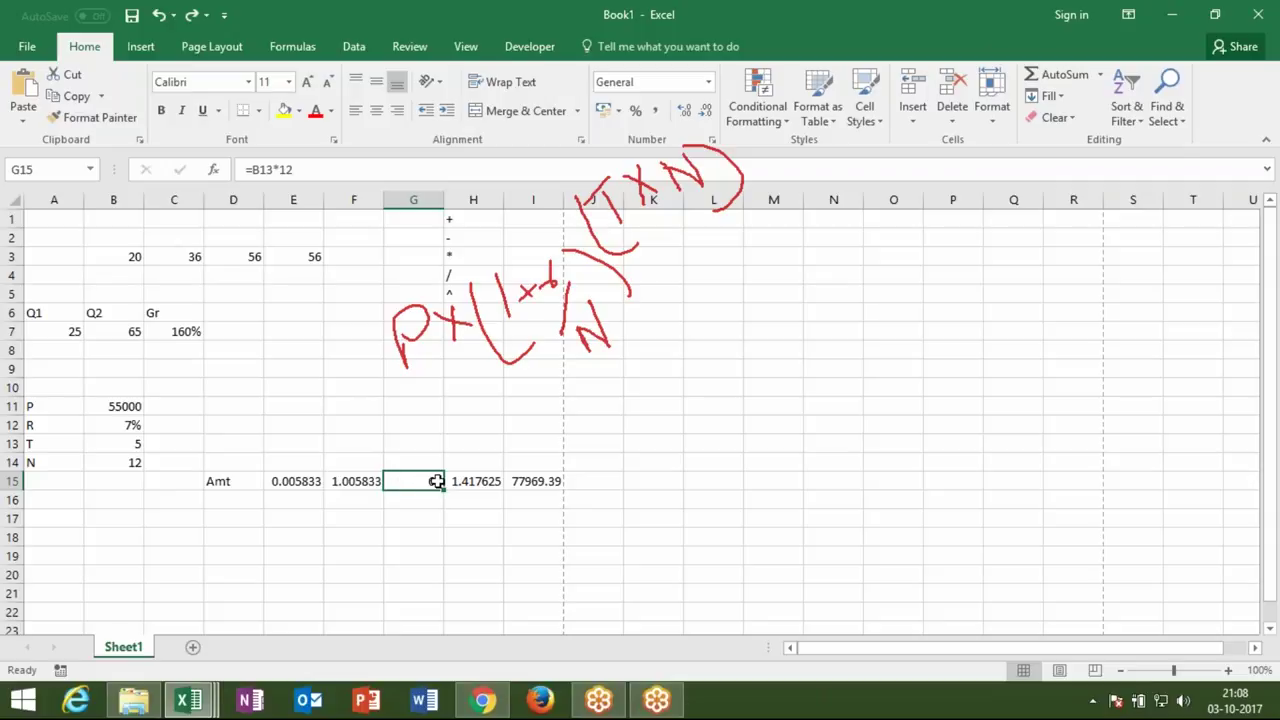
pyautogui.click(465, 481)
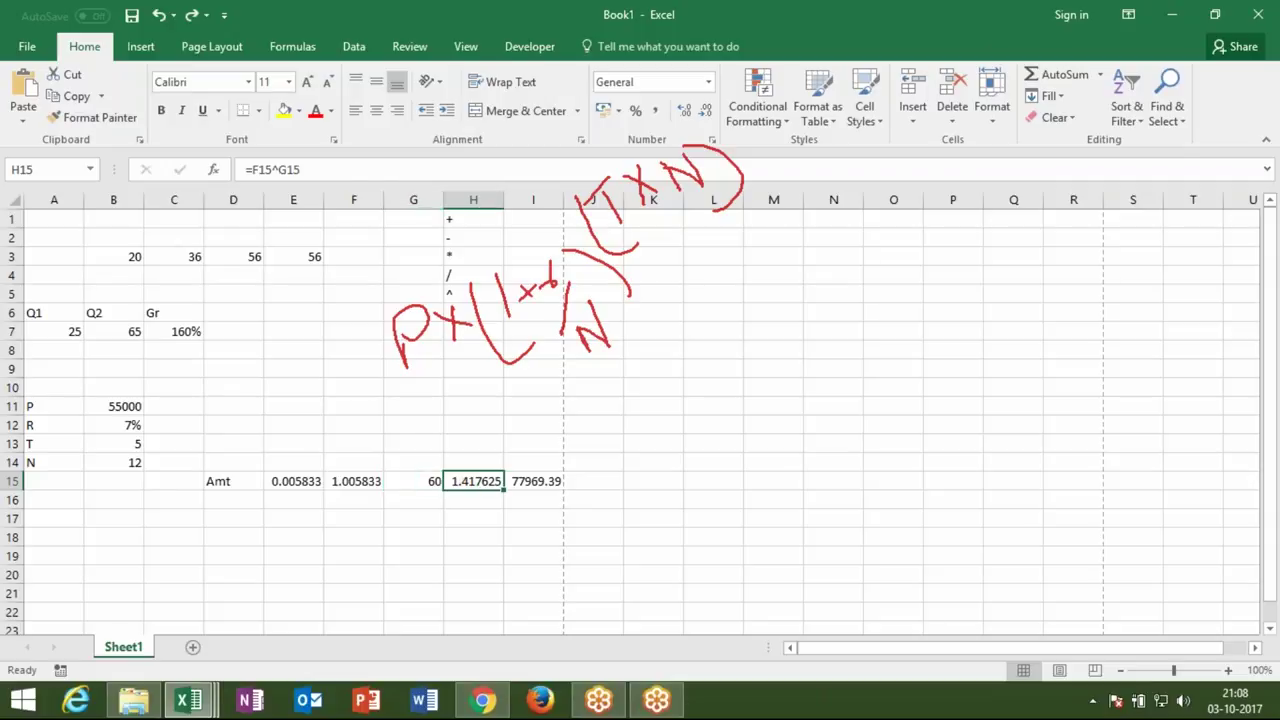
# Step: Replace the F15 reference in H15's formula with (1+(B12/12))
pyautogui.click(269, 172)
pyautogui.press('BackSpace')
pyautogui.press('BackSpace')
pyautogui.press('BackSpace')
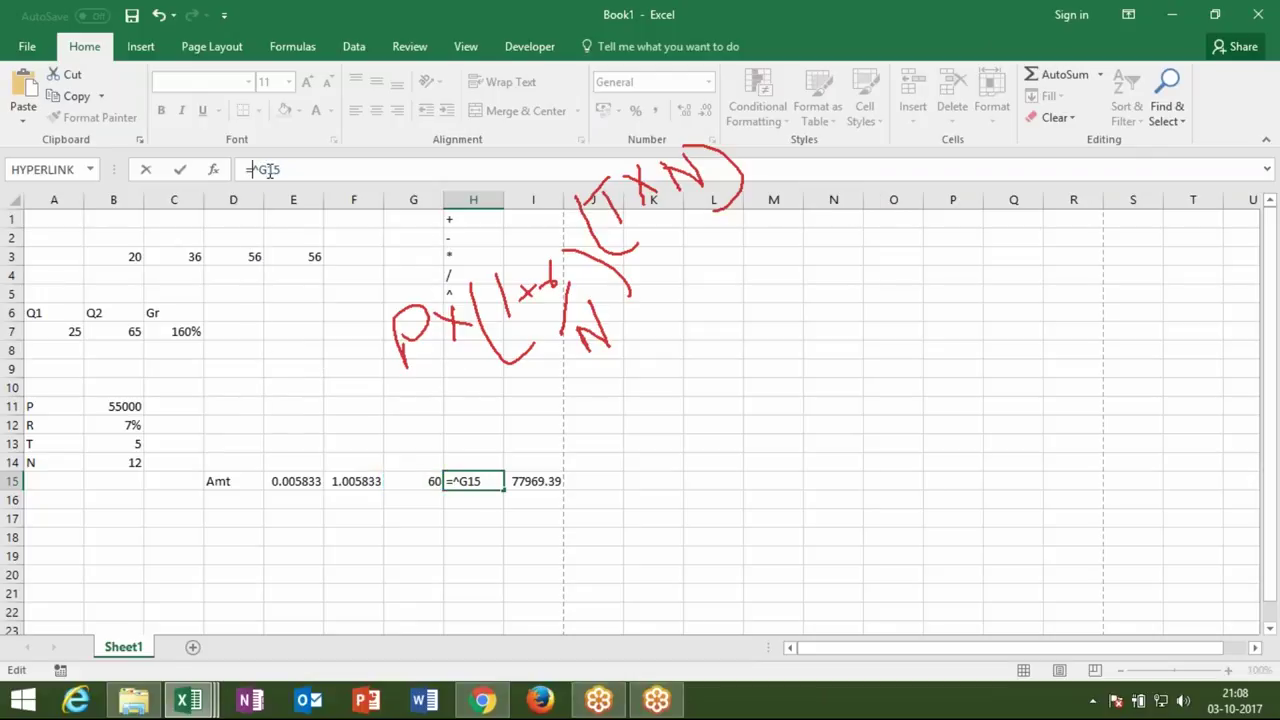
pyautogui.write('(')
pyautogui.write('1+B12/12))')
pyautogui.press('BackSpace')
pyautogui.hotkey('ctrl', 'Return')
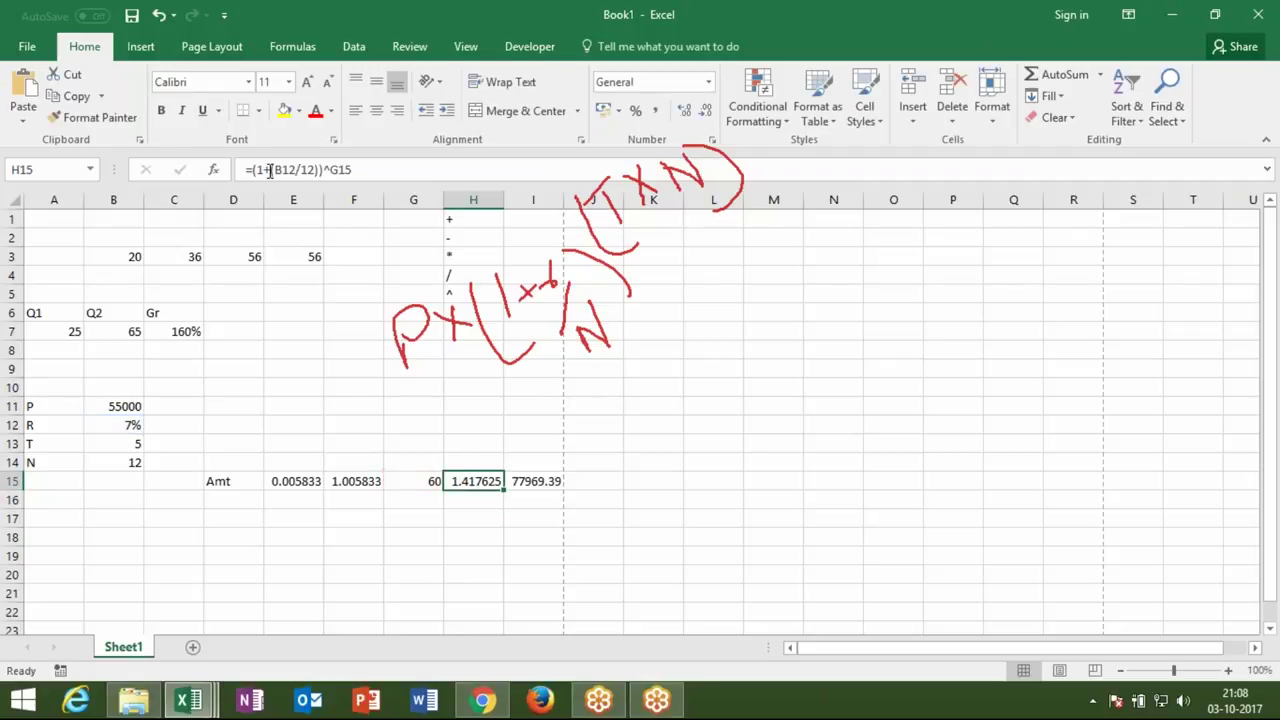
pyautogui.press('Left')
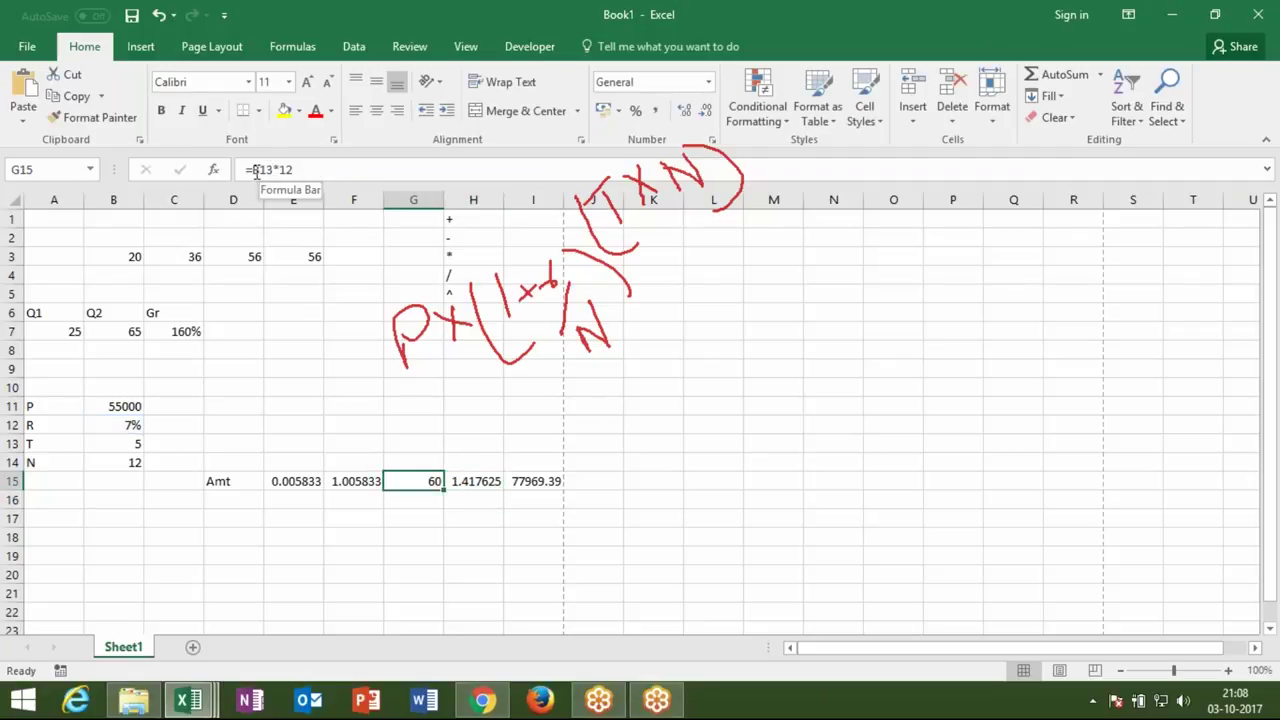
# Step: Replace the G15 reference in H15 with (B13*12), giving =(1+(B12/12))^(B13*12)
pyautogui.moveTo(250, 170); pyautogui.dragTo(329, 173)
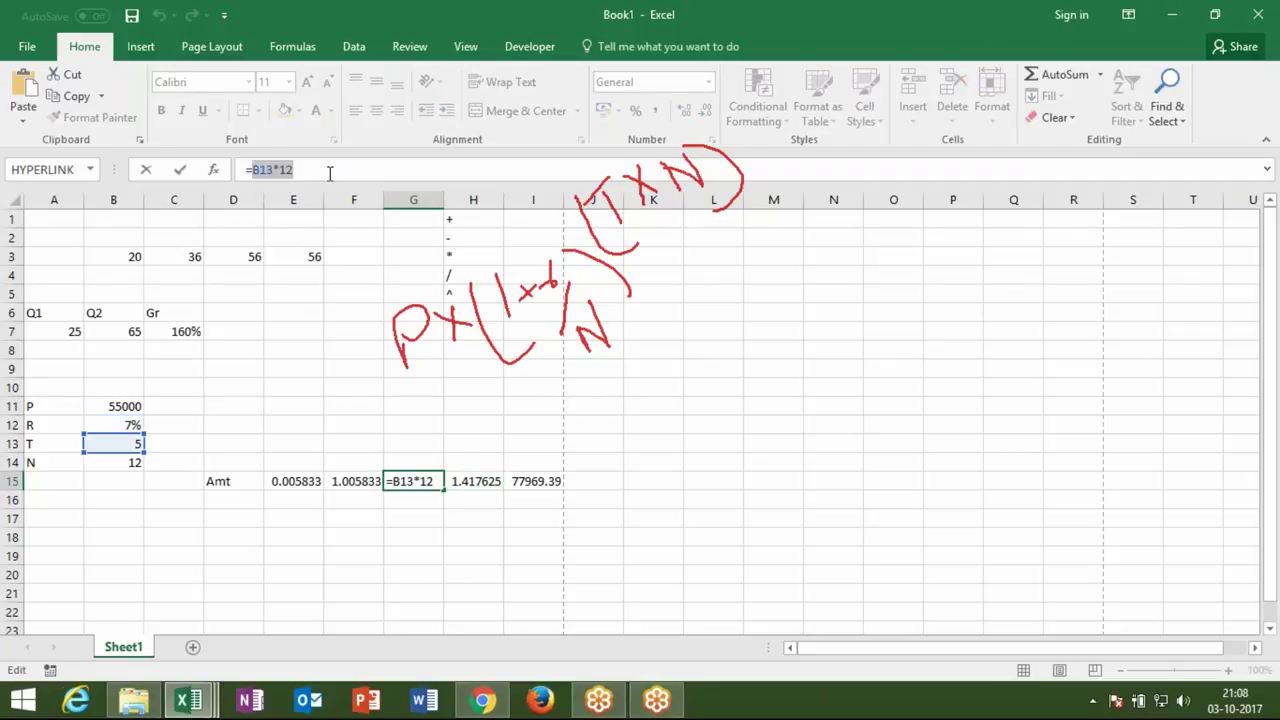
pyautogui.hotkey('ctrl', 'Return')
pyautogui.press('Right')
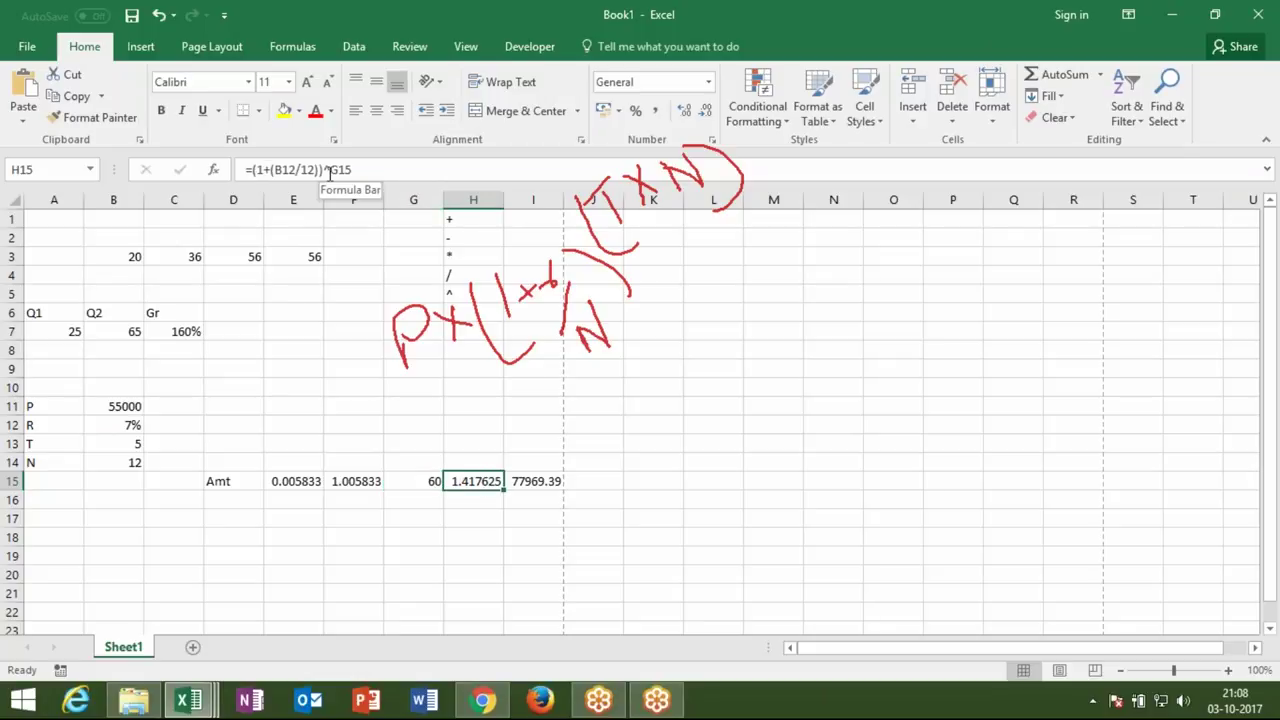
pyautogui.doubleClick(340, 172)
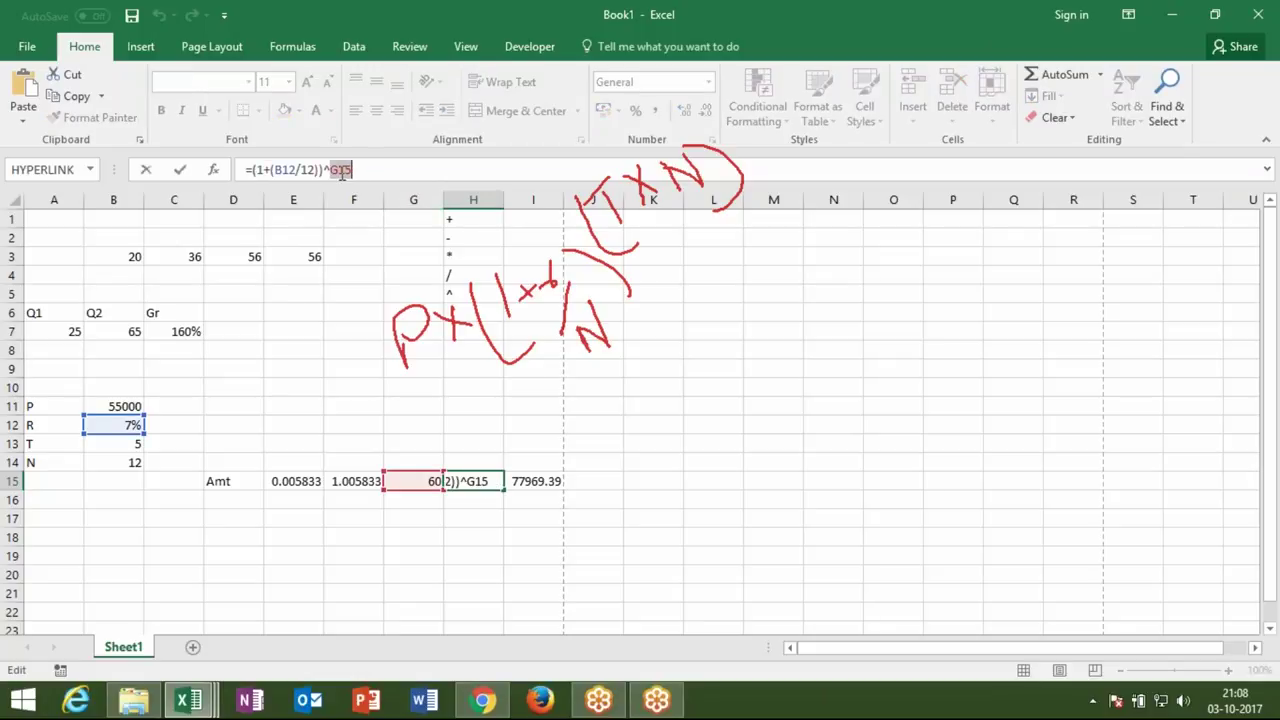
pyautogui.write('(B13*12')
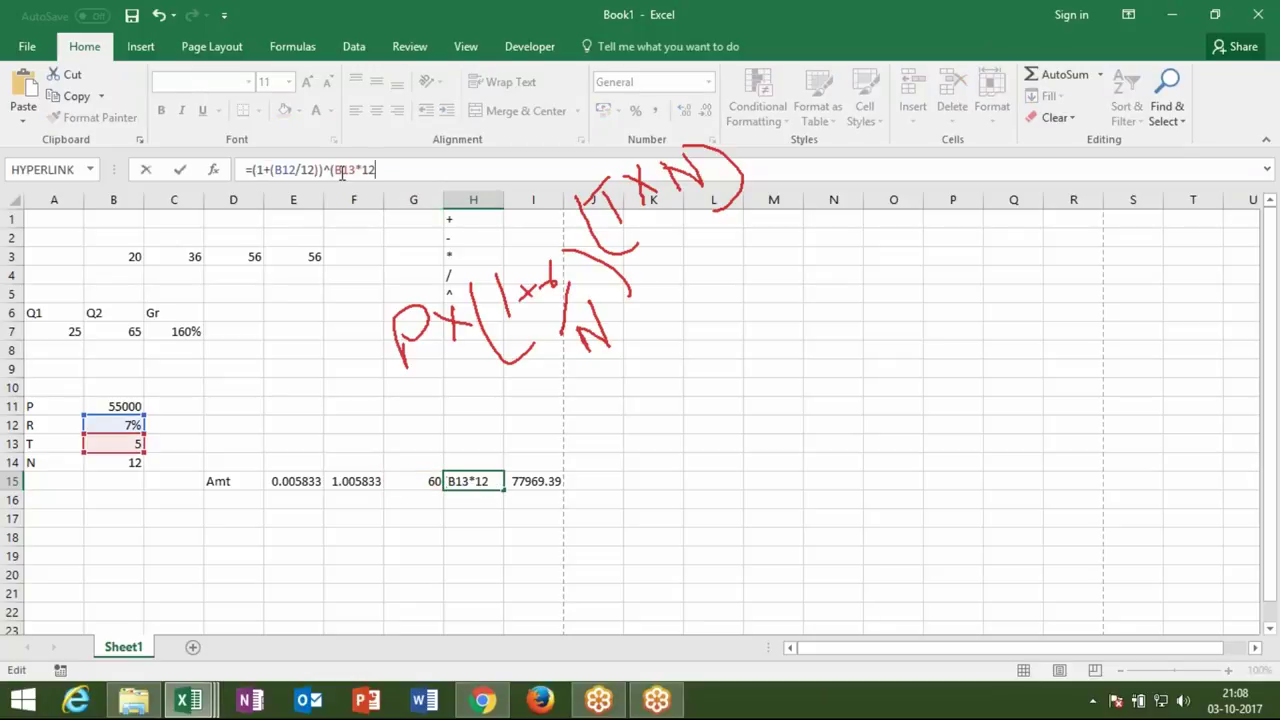
pyautogui.write(')')
pyautogui.hotkey('ctrl', 'Return')
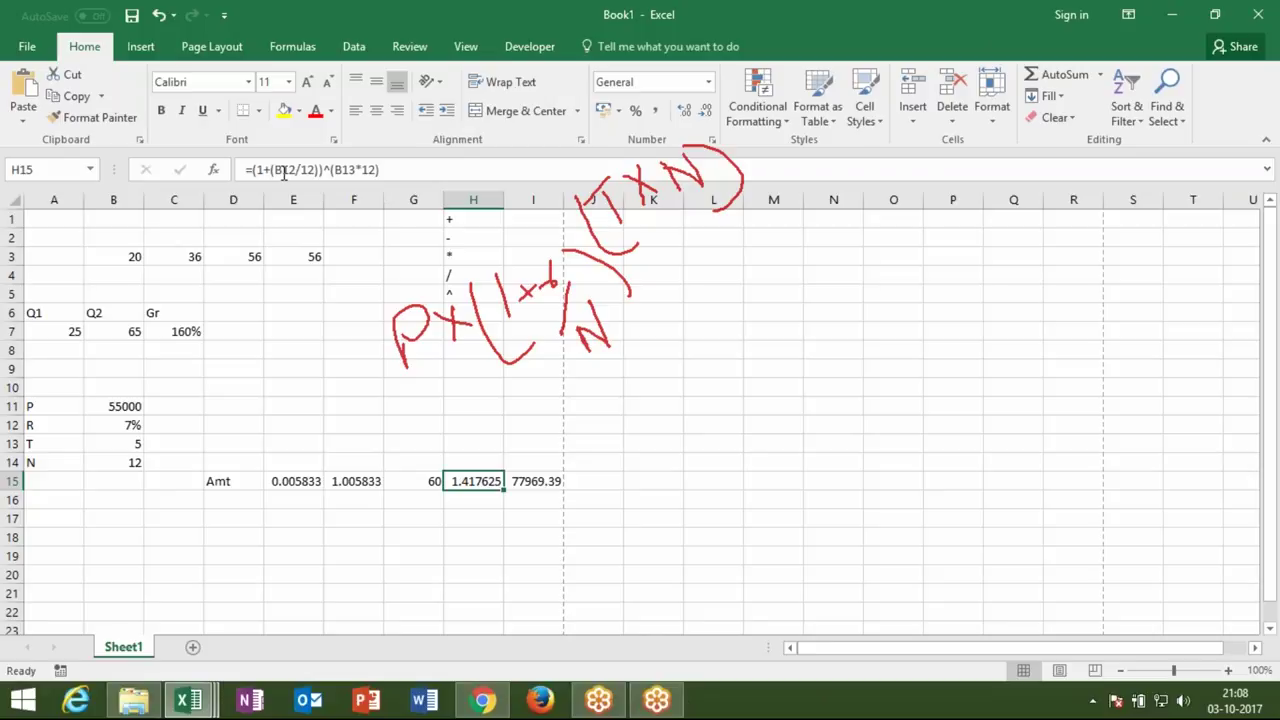
# Step: Copy the nested growth expression (1+(B12/12))^(B13*12) from H15's formula
pyautogui.click(253, 169)
pyautogui.moveTo(253, 169); pyautogui.dragTo(411, 180)
pyautogui.hotkey('ctrl', 'c')
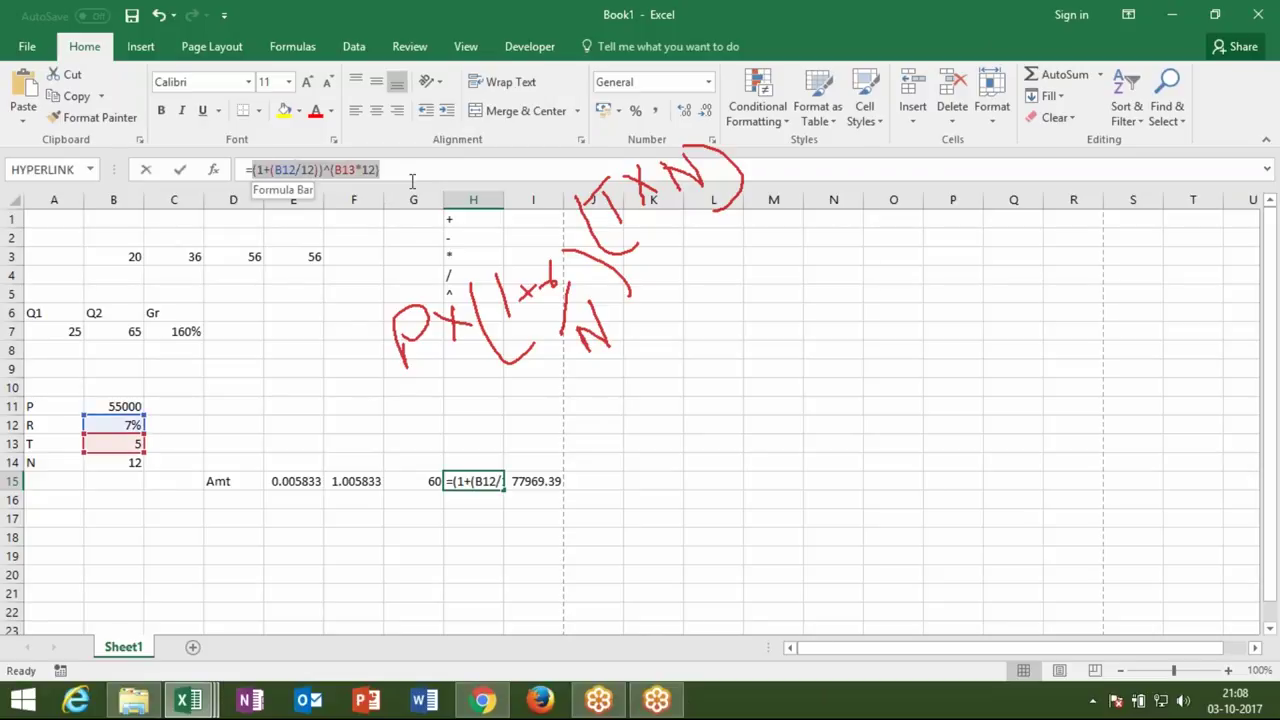
pyautogui.press('Escape')
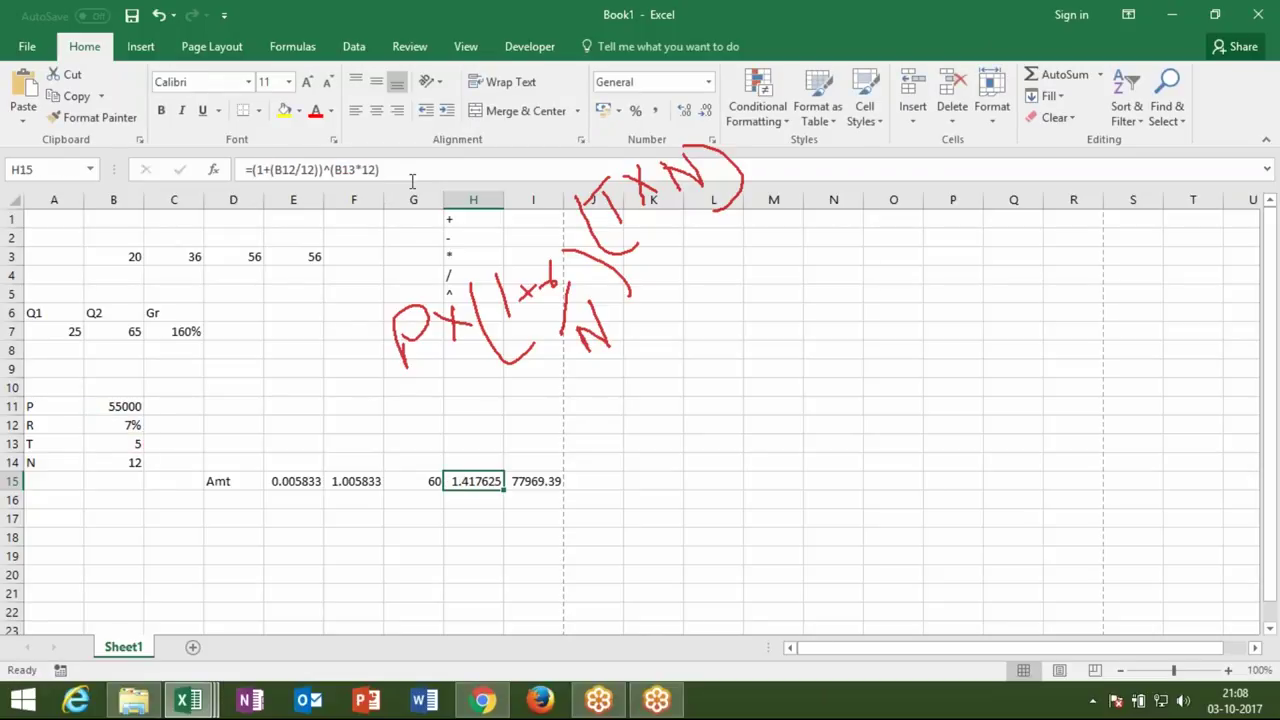
pyautogui.click(526, 468)
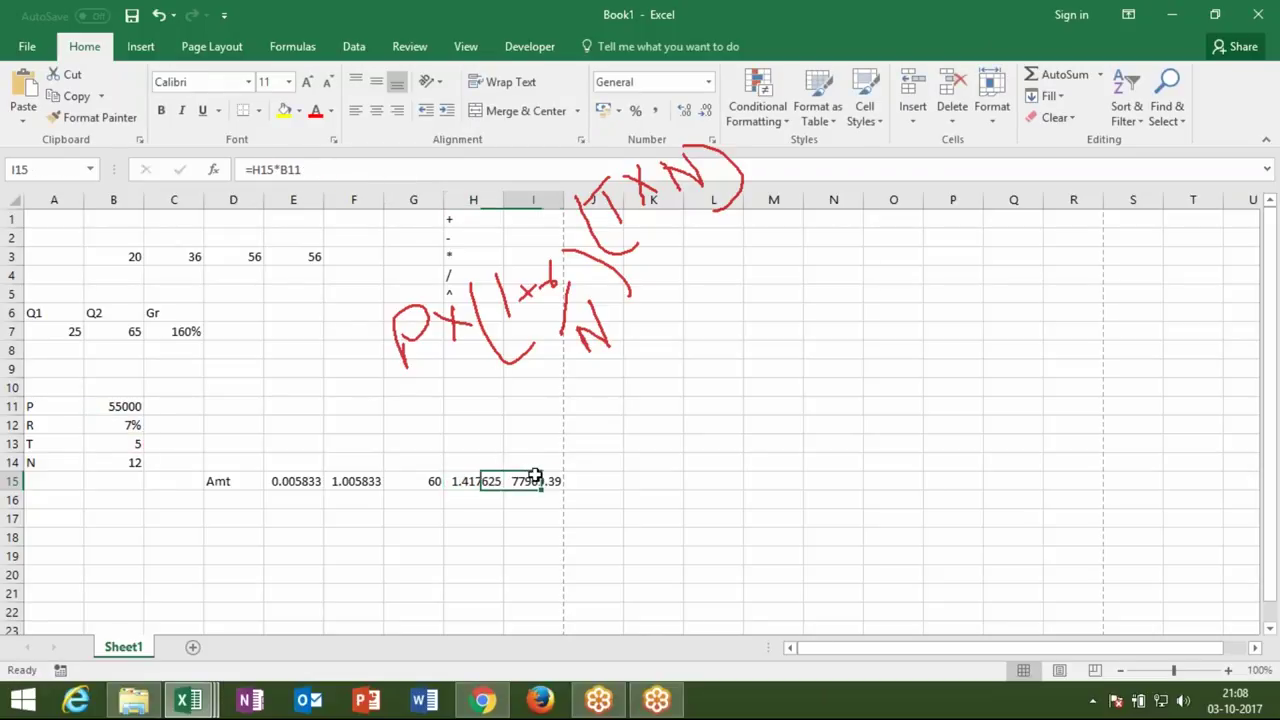
# Step: Rewrite I15 as =((1+(B12/12))^(B13*12))*B11, still returning 77969.39
pyautogui.doubleClick(266, 170)
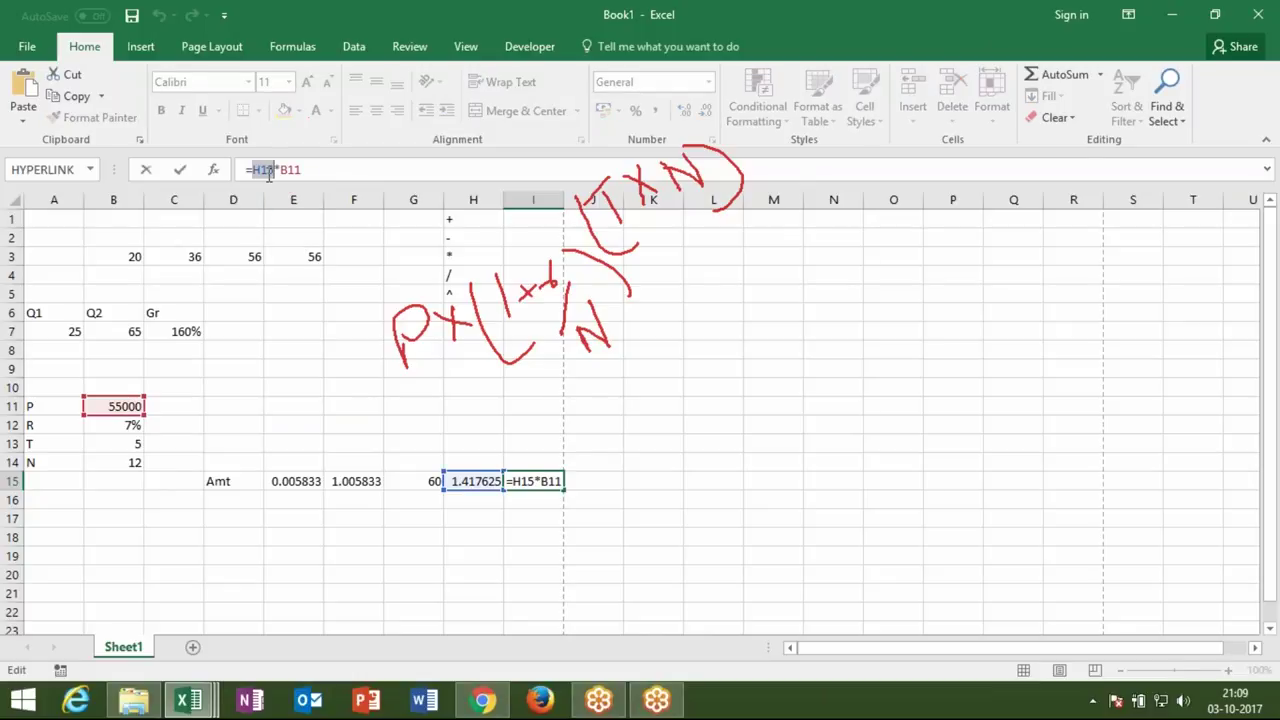
pyautogui.write('(')
pyautogui.hotkey('ctrl', 'v')
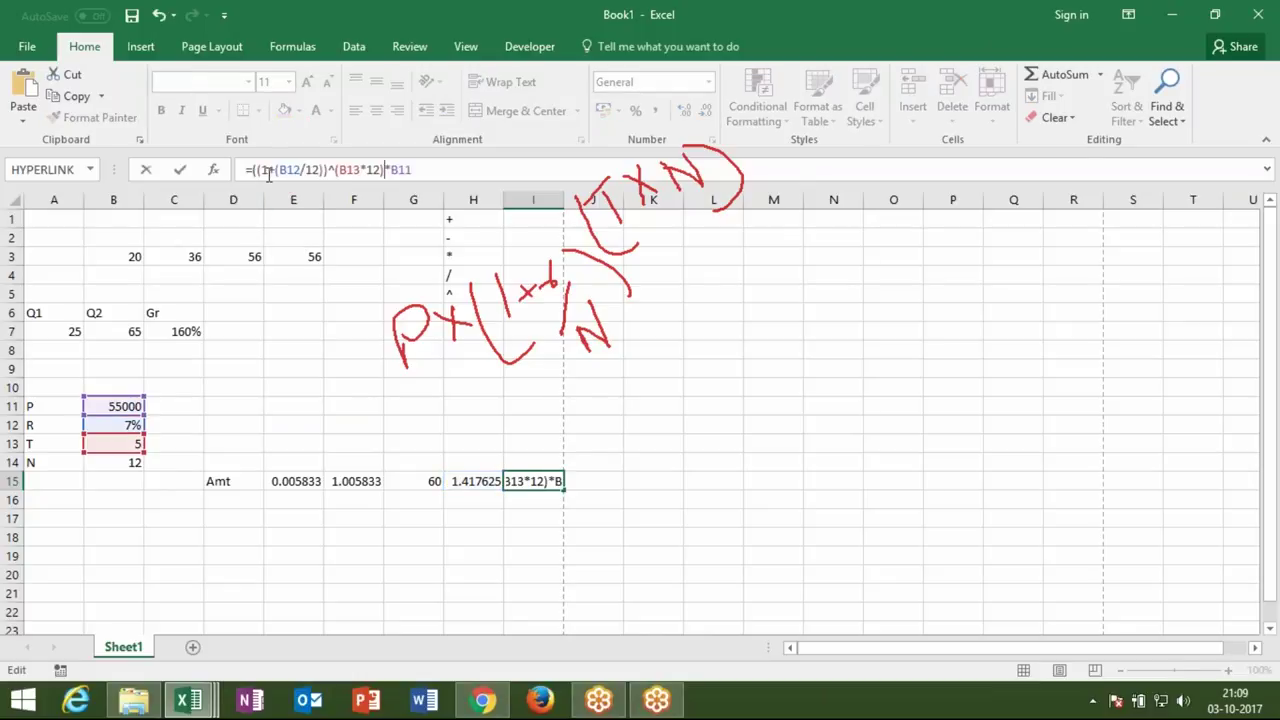
pyautogui.write(')')
pyautogui.press('Return')
pyautogui.press('Up')
pyautogui.click(268, 172)
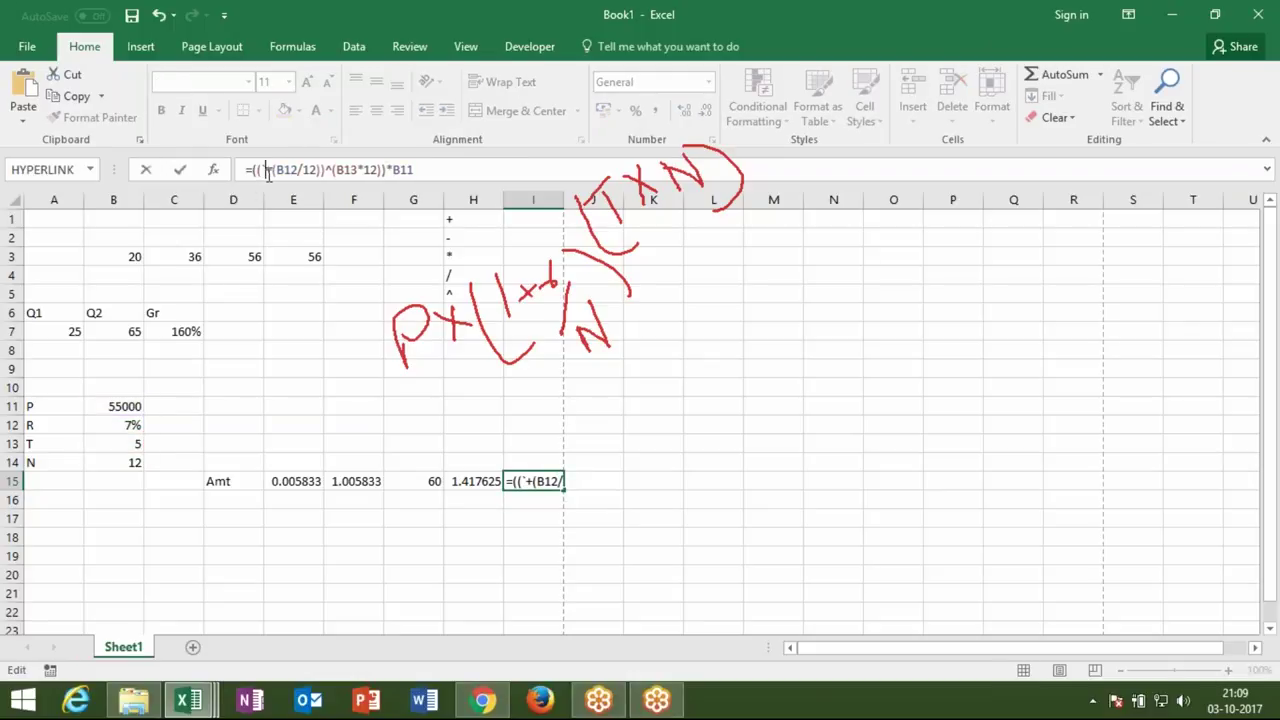
pyautogui.press('Escape')
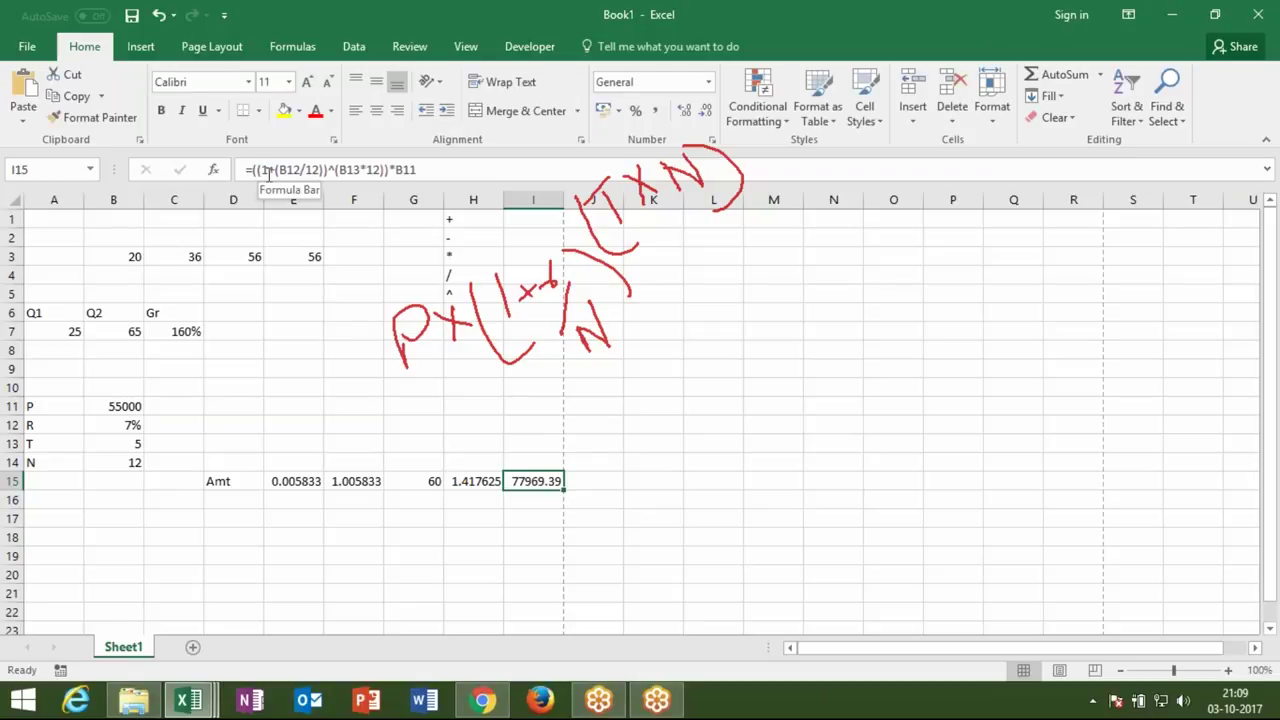
# Step: Move the nested amount formula from I15 into D14
pyautogui.hotkey('ctrl', 'c')
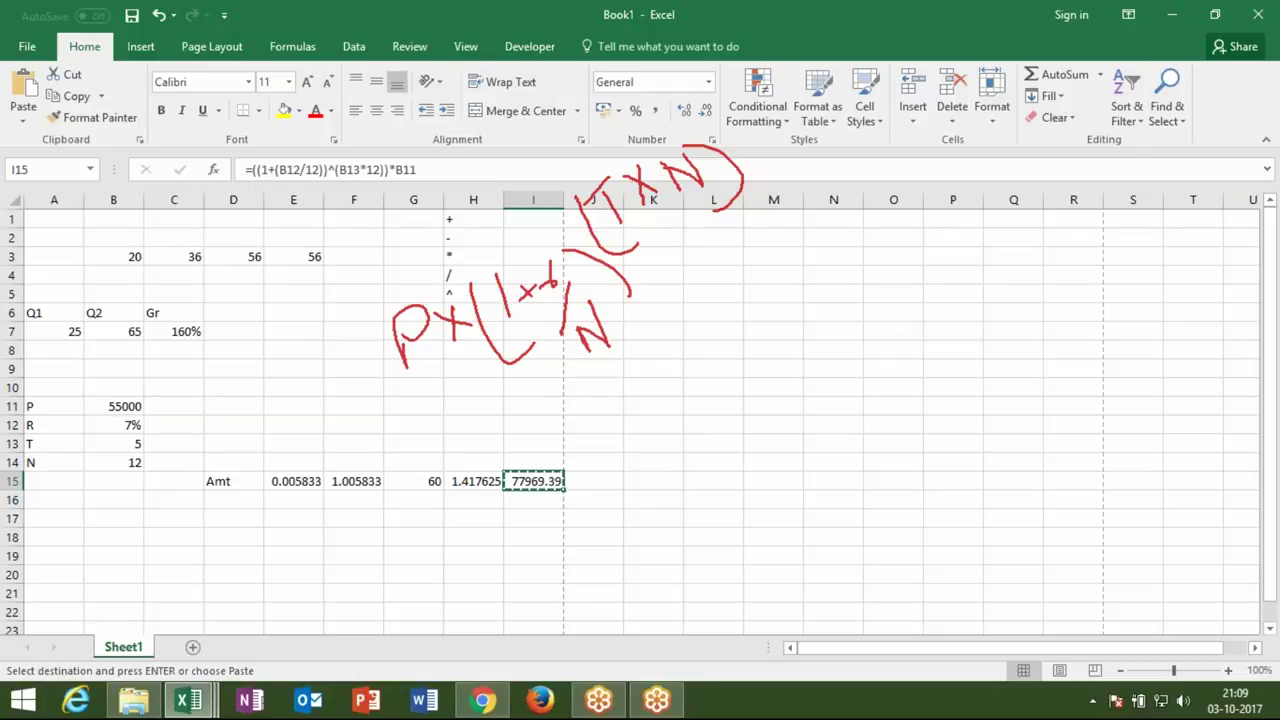
pyautogui.click(232, 458)
pyautogui.press('Return')
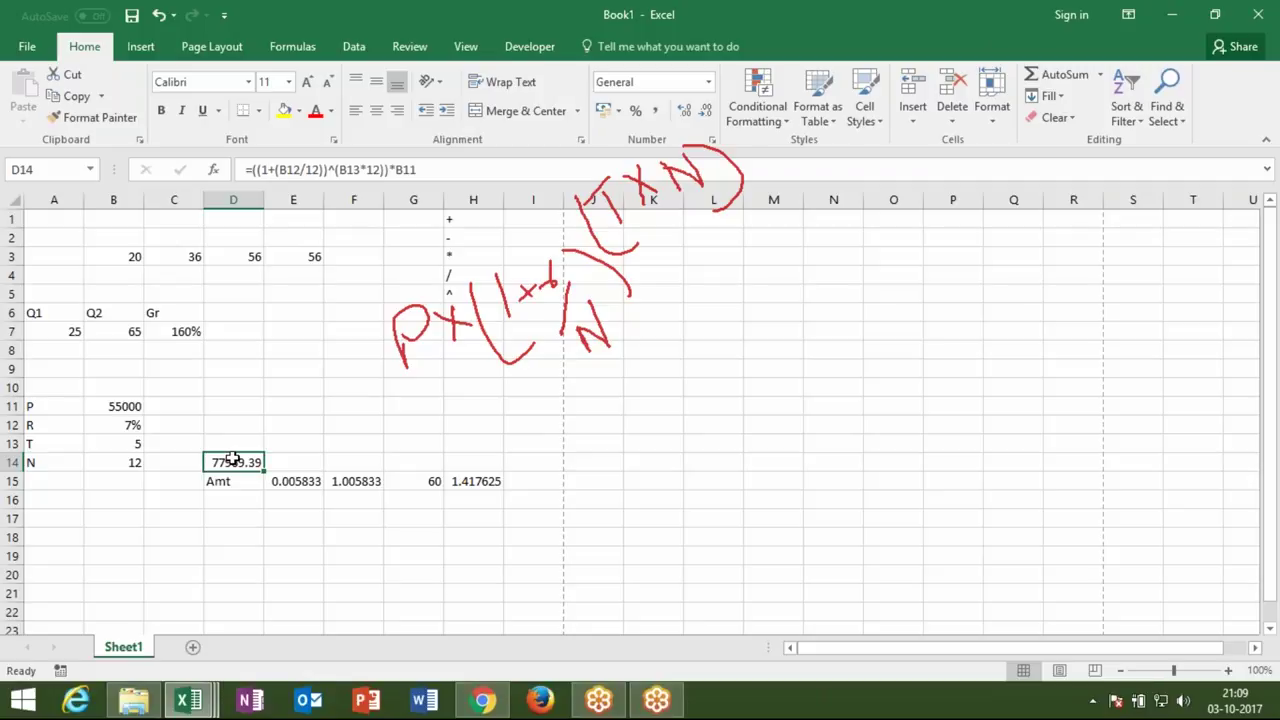
# Step: Enter the Cost label with a cost of 50, and an MRP label below it
pyautogui.click(43, 554)
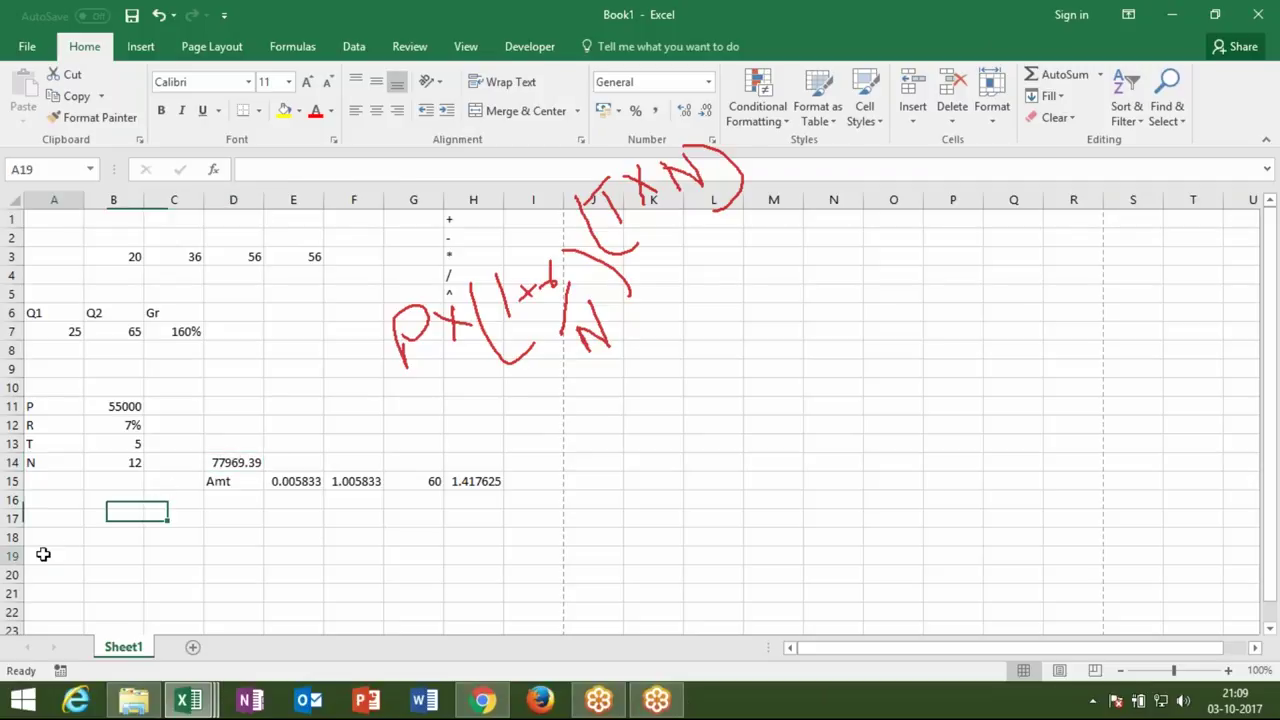
pyautogui.write('Cod')
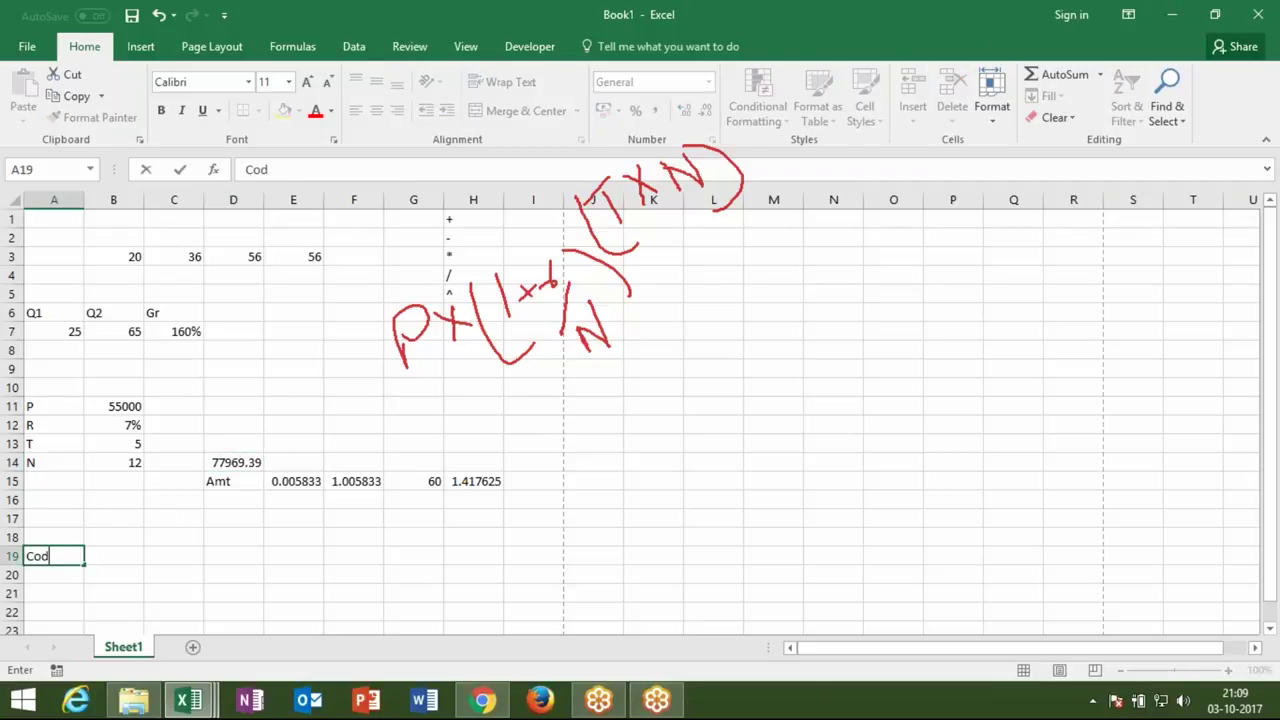
pyautogui.press('BackSpace')
pyautogui.write('st')
pyautogui.press('Tab')
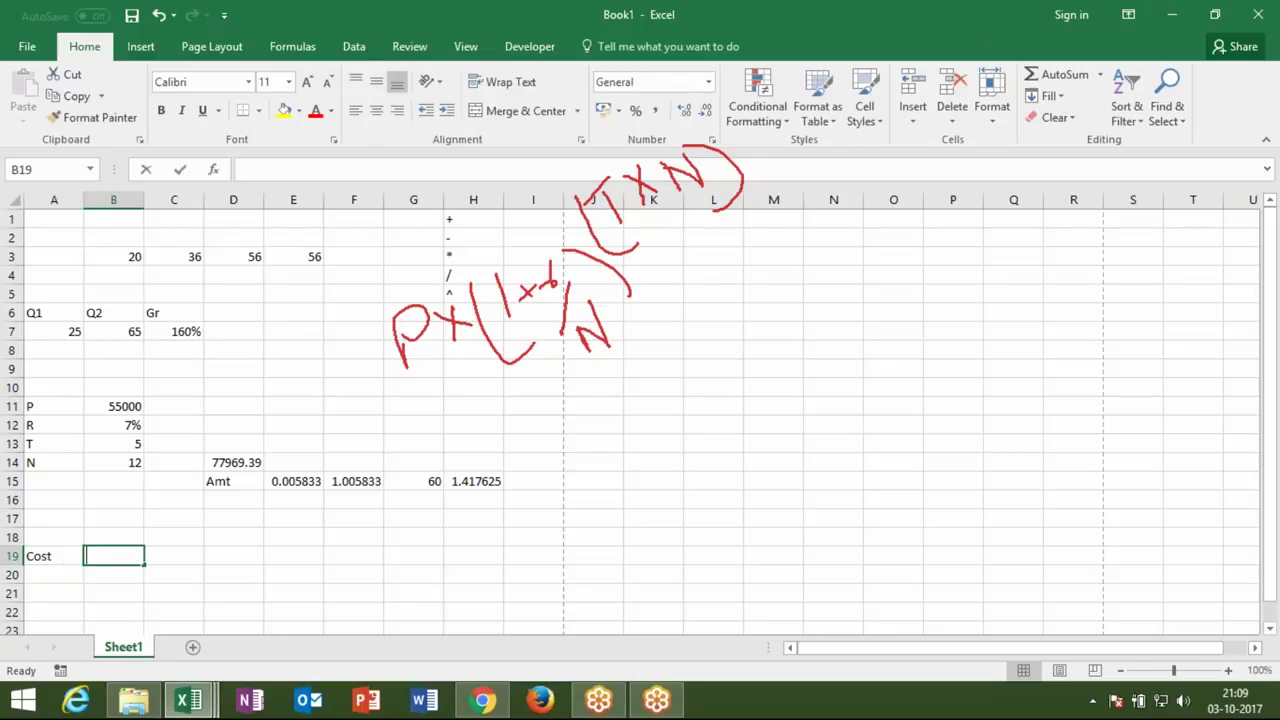
pyautogui.write('50')
pyautogui.press('Return')
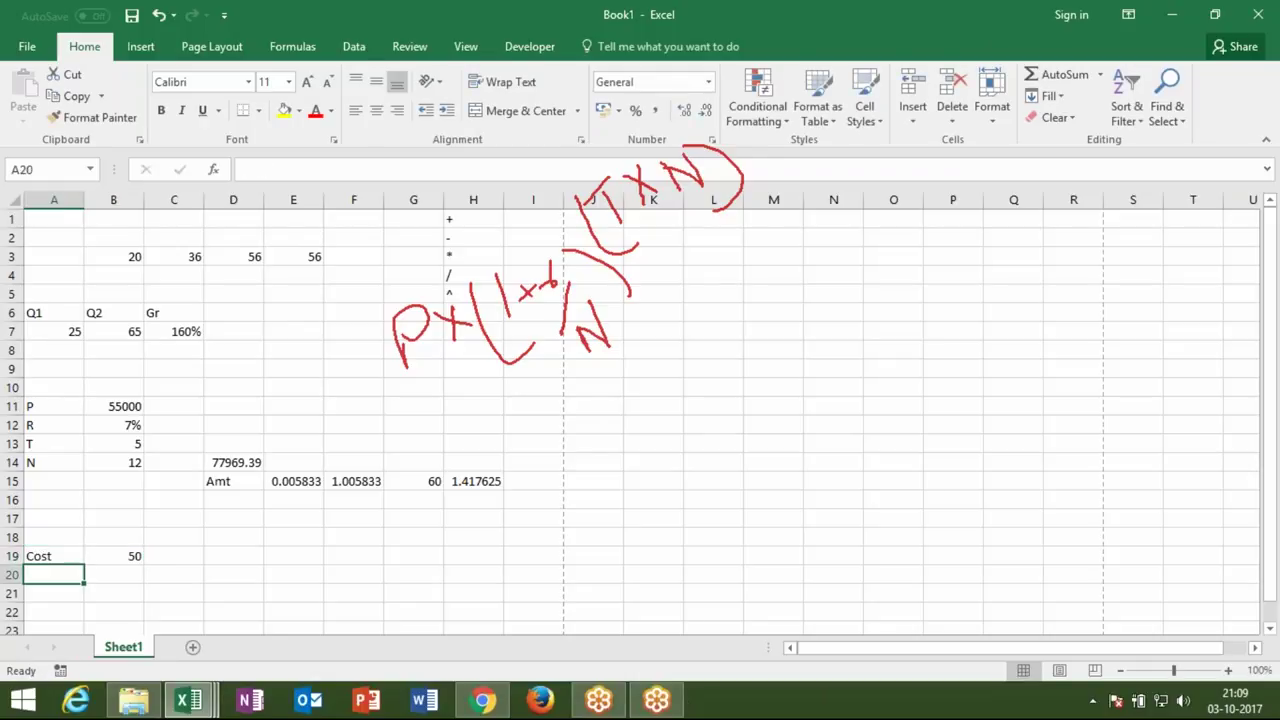
pyautogui.write('MRP')
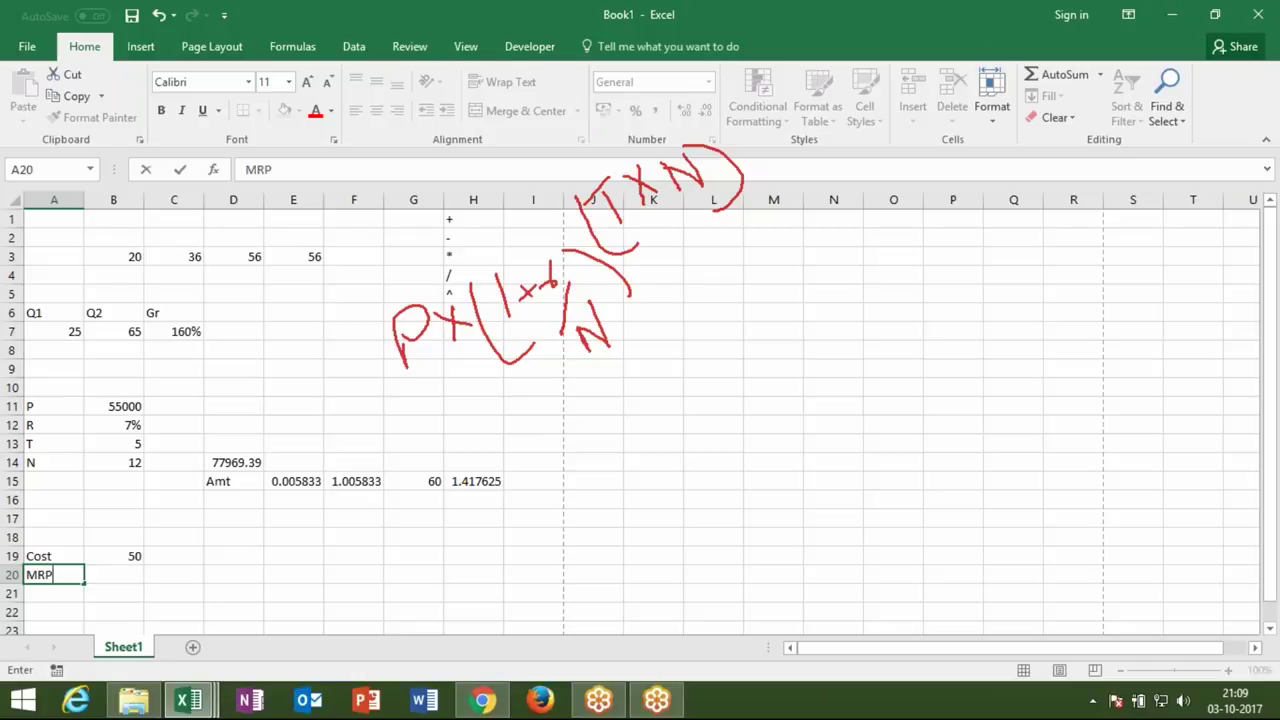
pyautogui.press('Return')
# Step: Enter the markup rates 5%, 10%, 15% and 20% across C21:F21
pyautogui.scroll(-1, 630, 420)
pyautogui.click(173, 581)
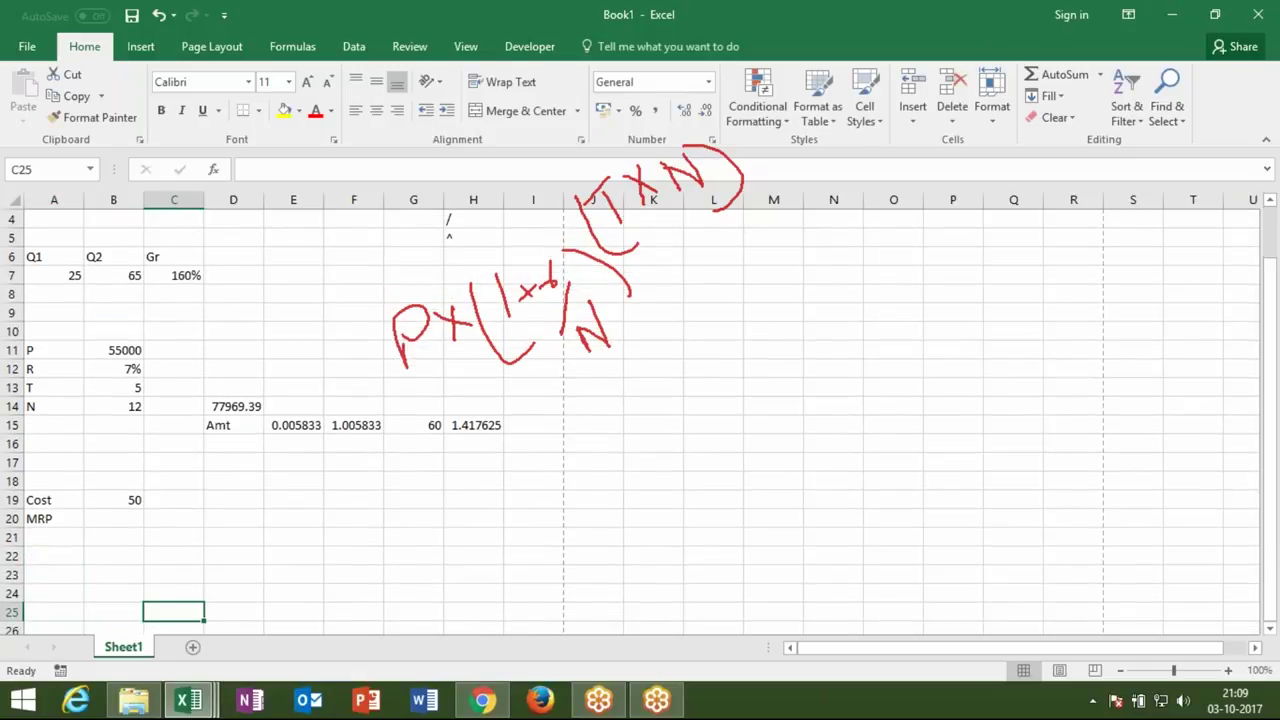
pyautogui.click(173, 537)
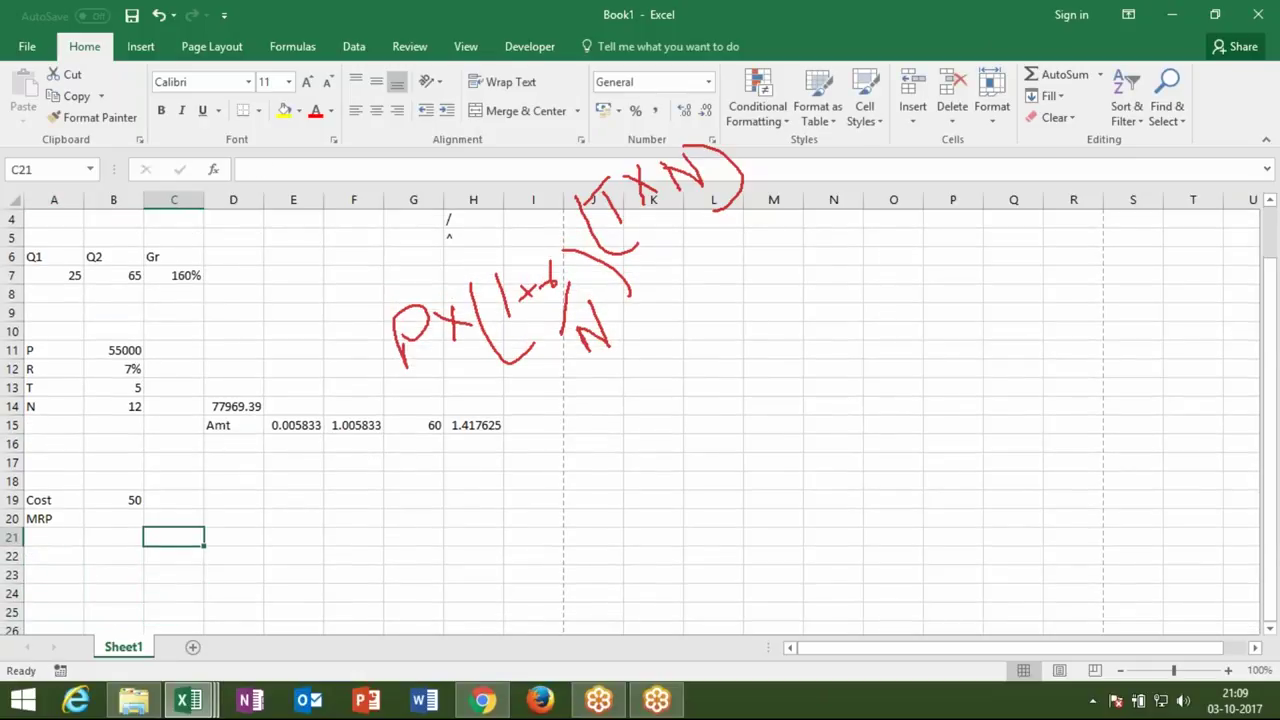
pyautogui.write('5%')
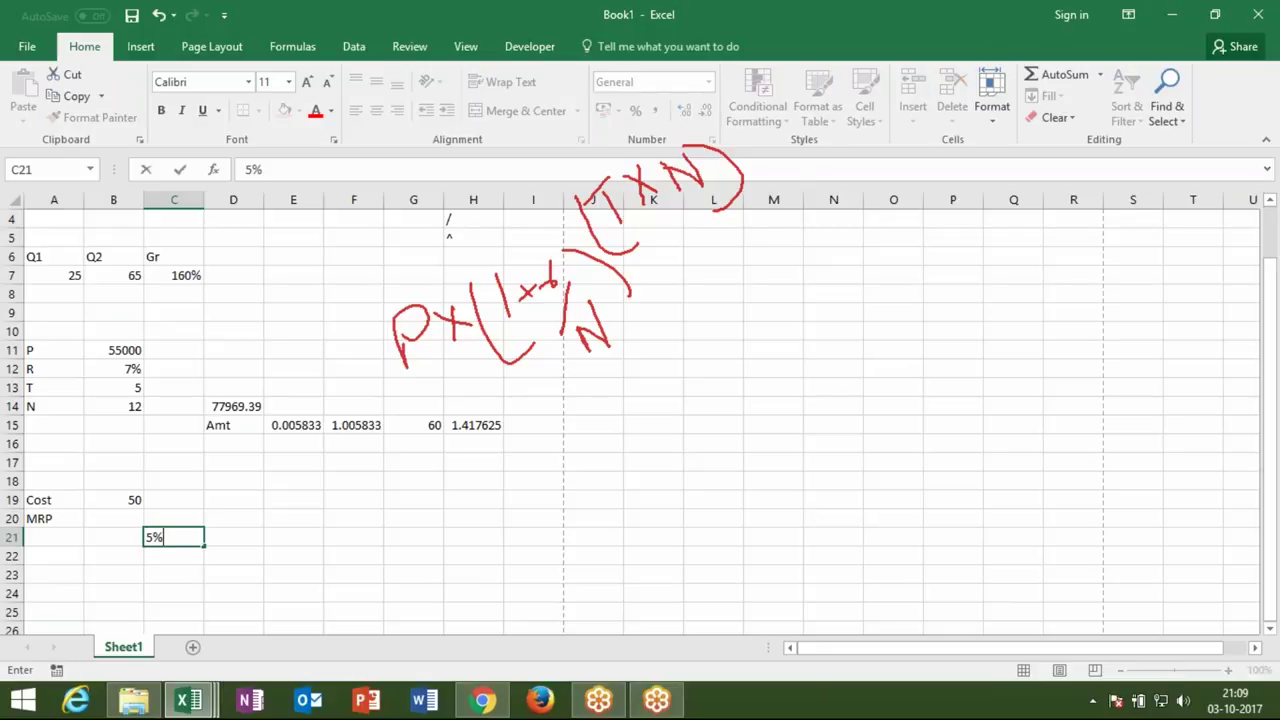
pyautogui.press('Tab')
pyautogui.write('1')
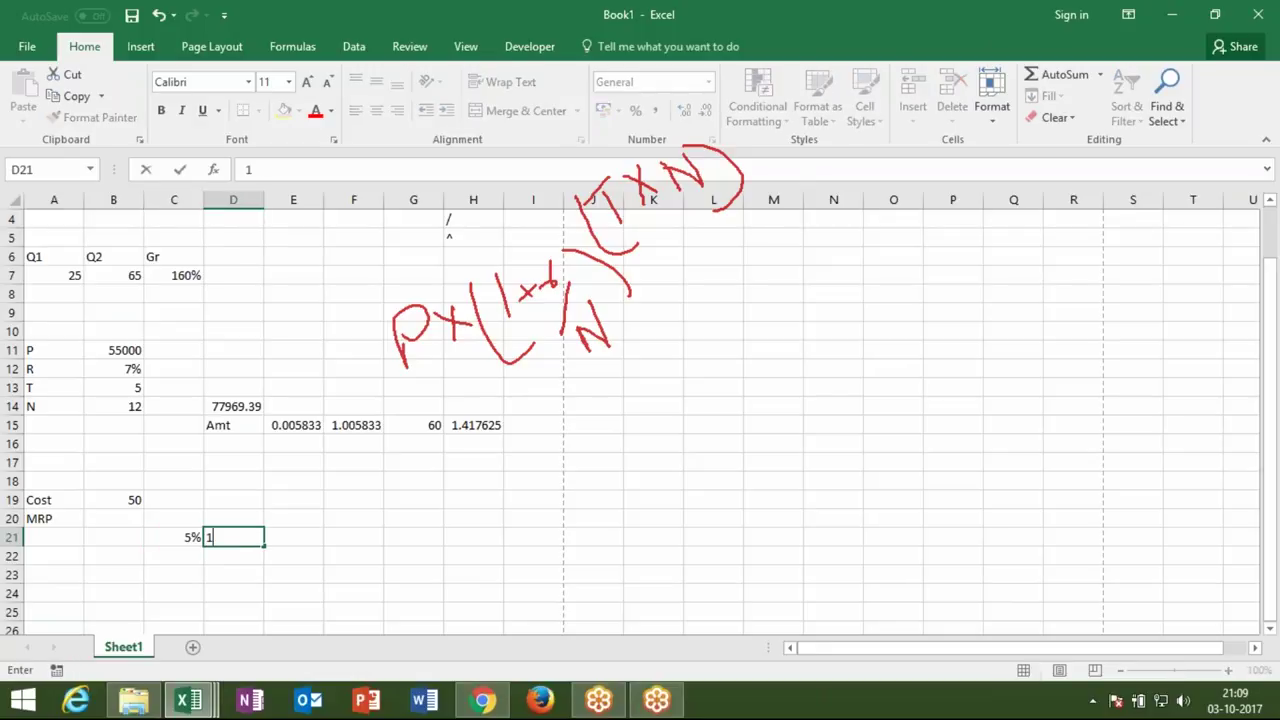
pyautogui.write('0%')
pyautogui.press('Tab')
pyautogui.write('15%')
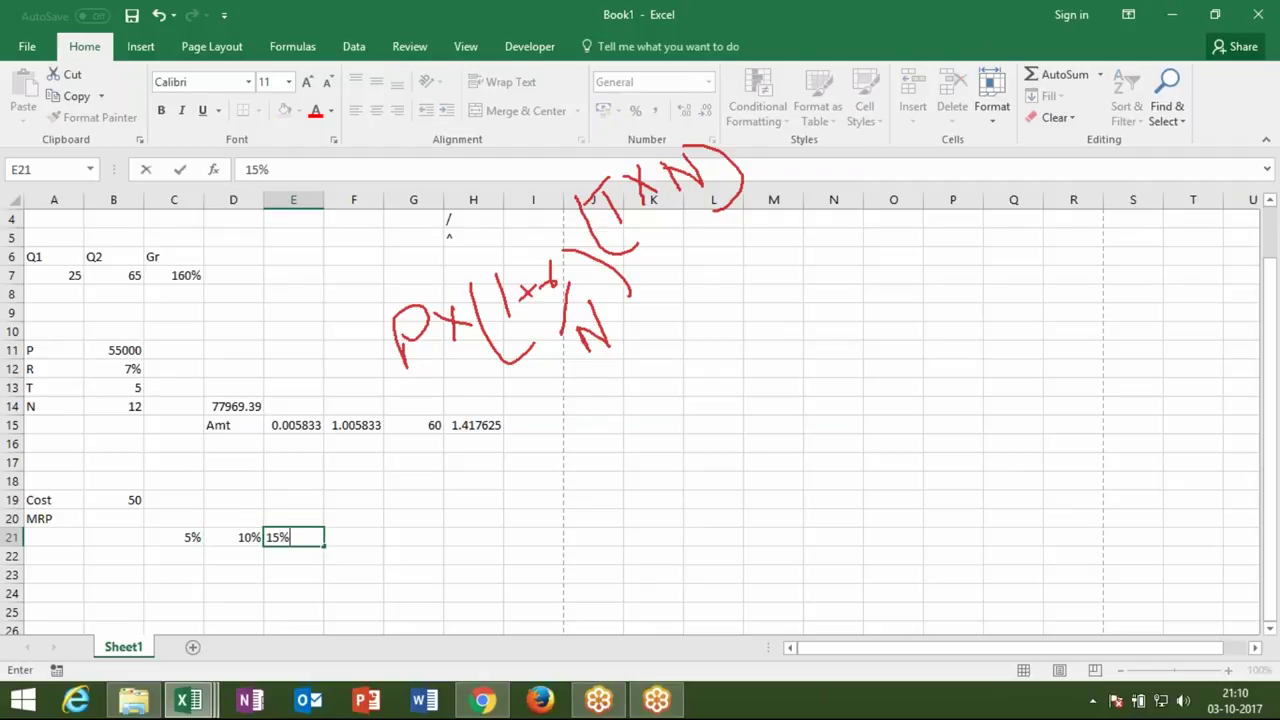
pyautogui.press('Tab')
pyautogui.write('2')
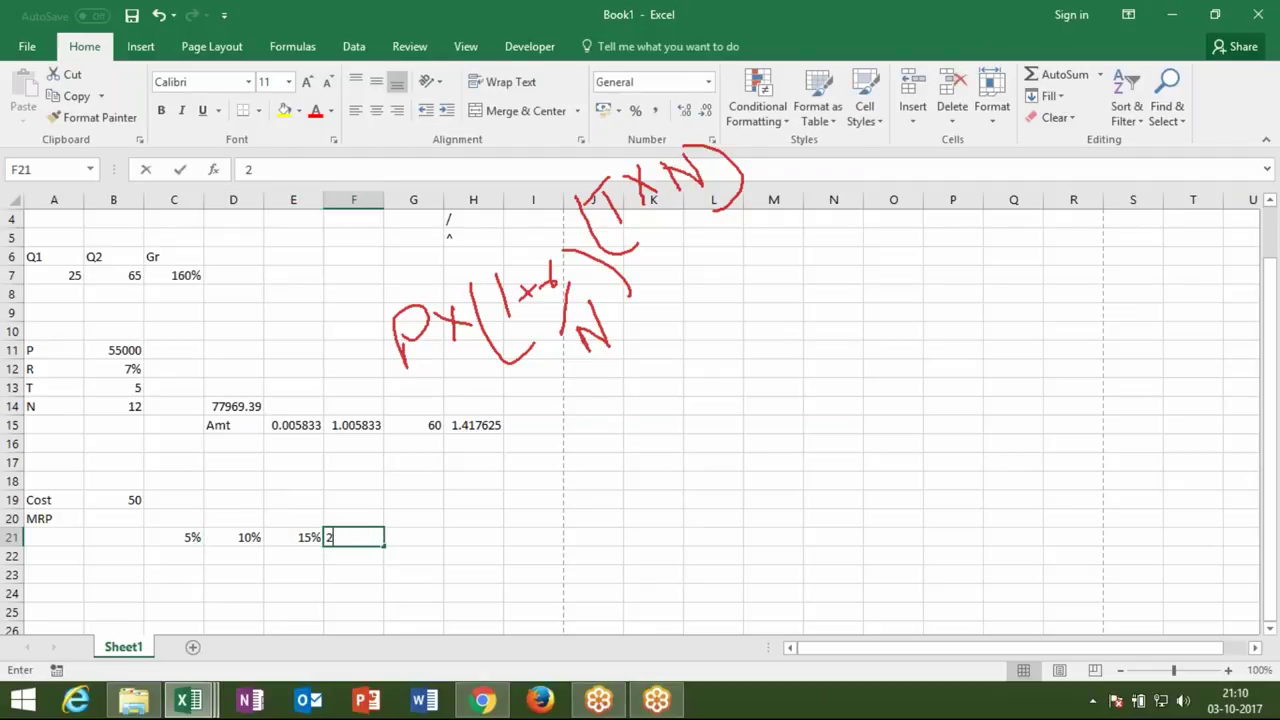
pyautogui.write('0%')
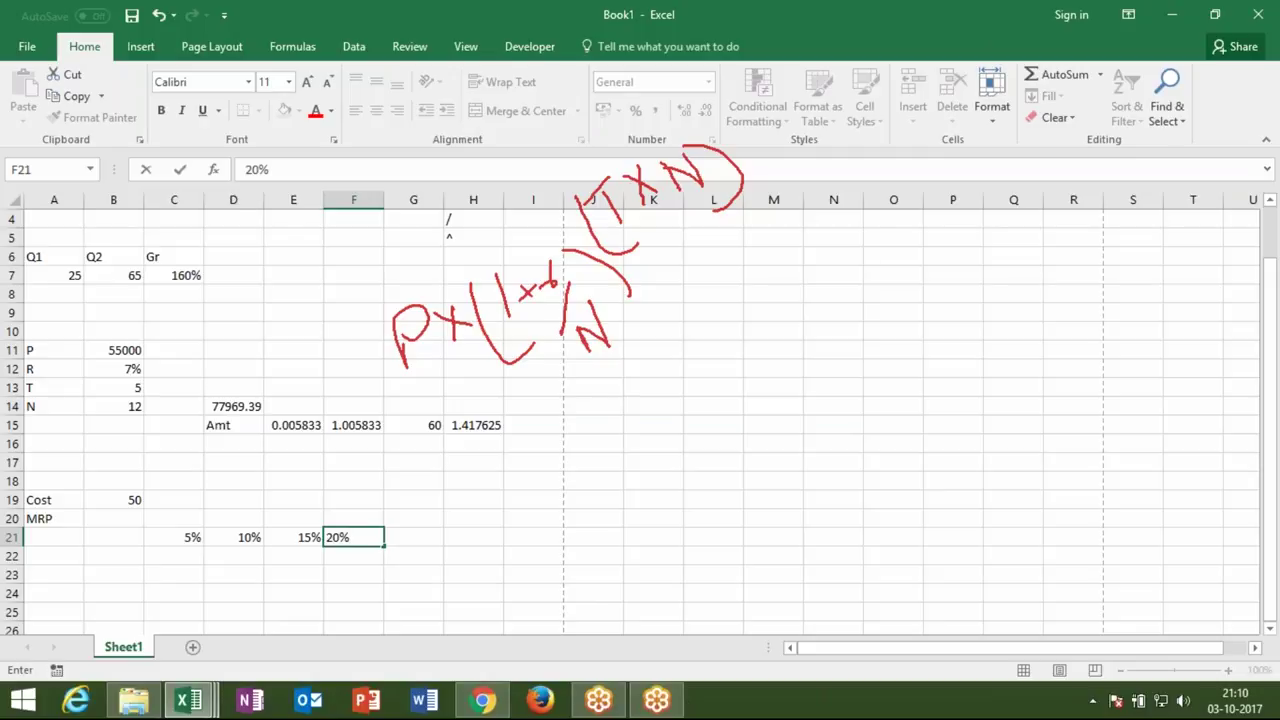
pyautogui.press('Return')
# Step: Enter =B19*C21 in C22 (2.5) and =C22+B19 in C23 (52.5)
pyautogui.write('=')
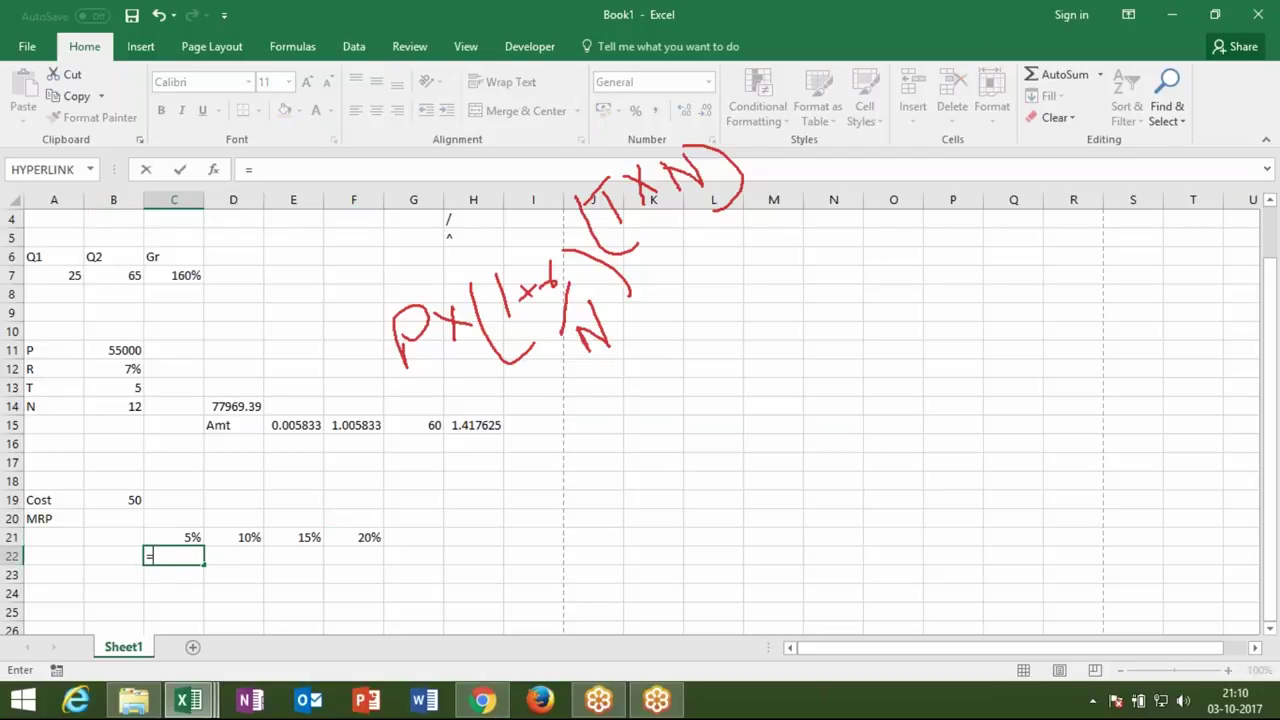
pyautogui.click(96, 500)
pyautogui.write('*')
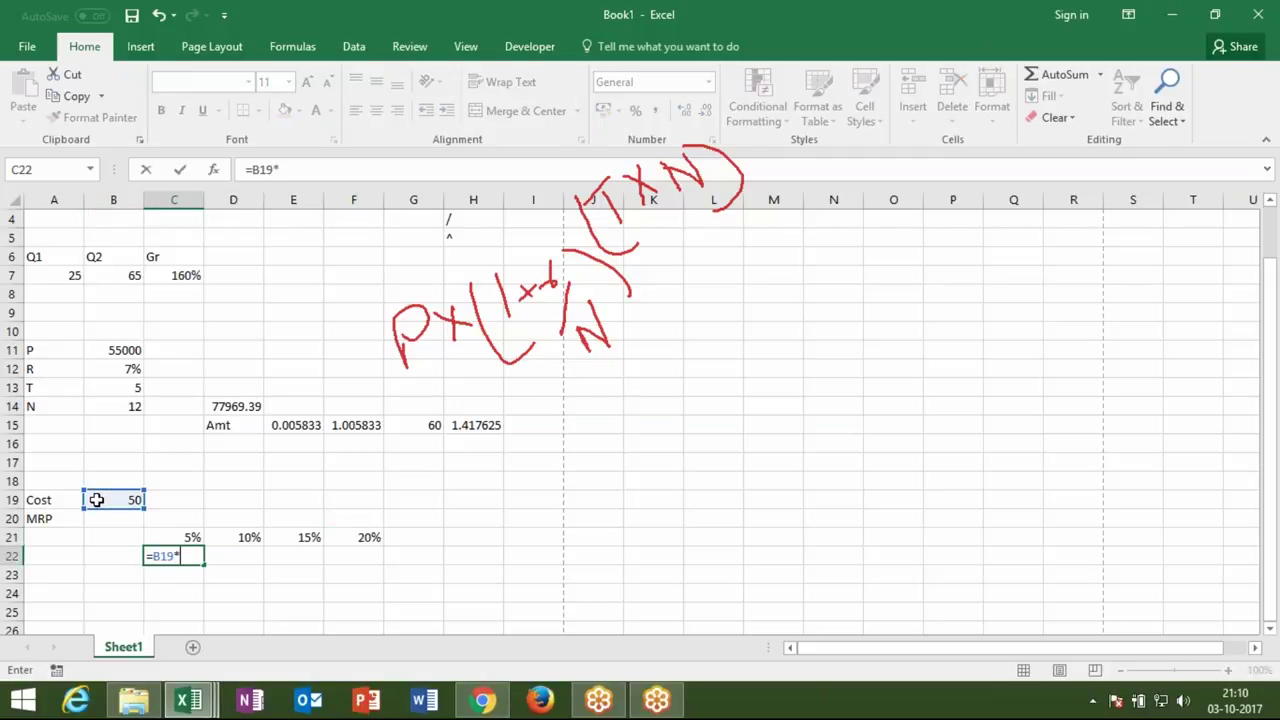
pyautogui.click(169, 536)
pyautogui.press('Return')
pyautogui.write('=')
pyautogui.press('Up')
pyautogui.write('+')
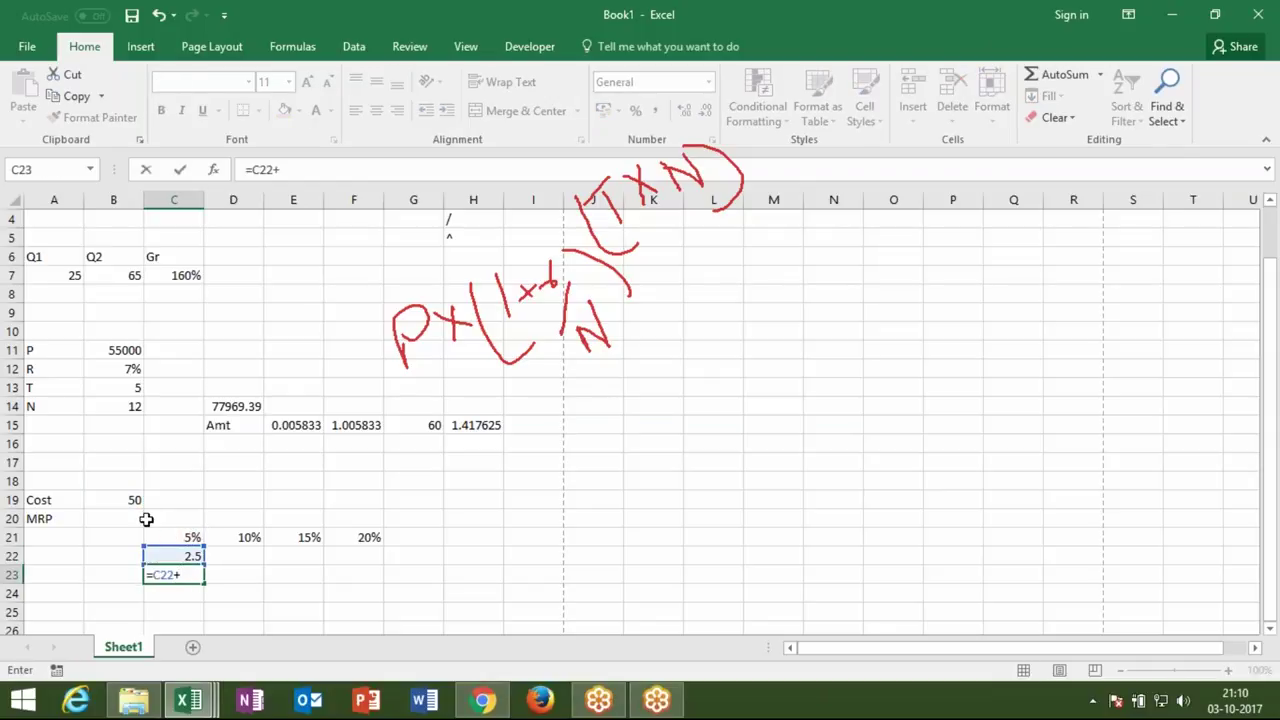
pyautogui.click(132, 502)
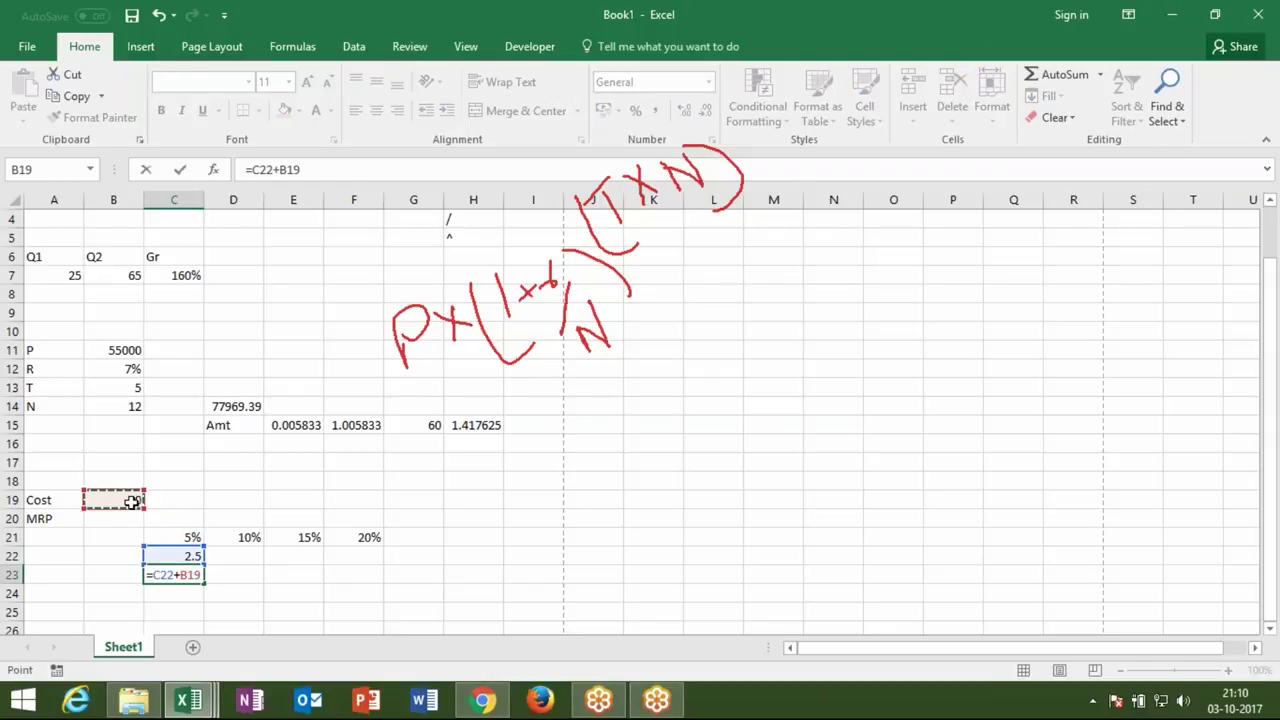
pyautogui.press('Return')
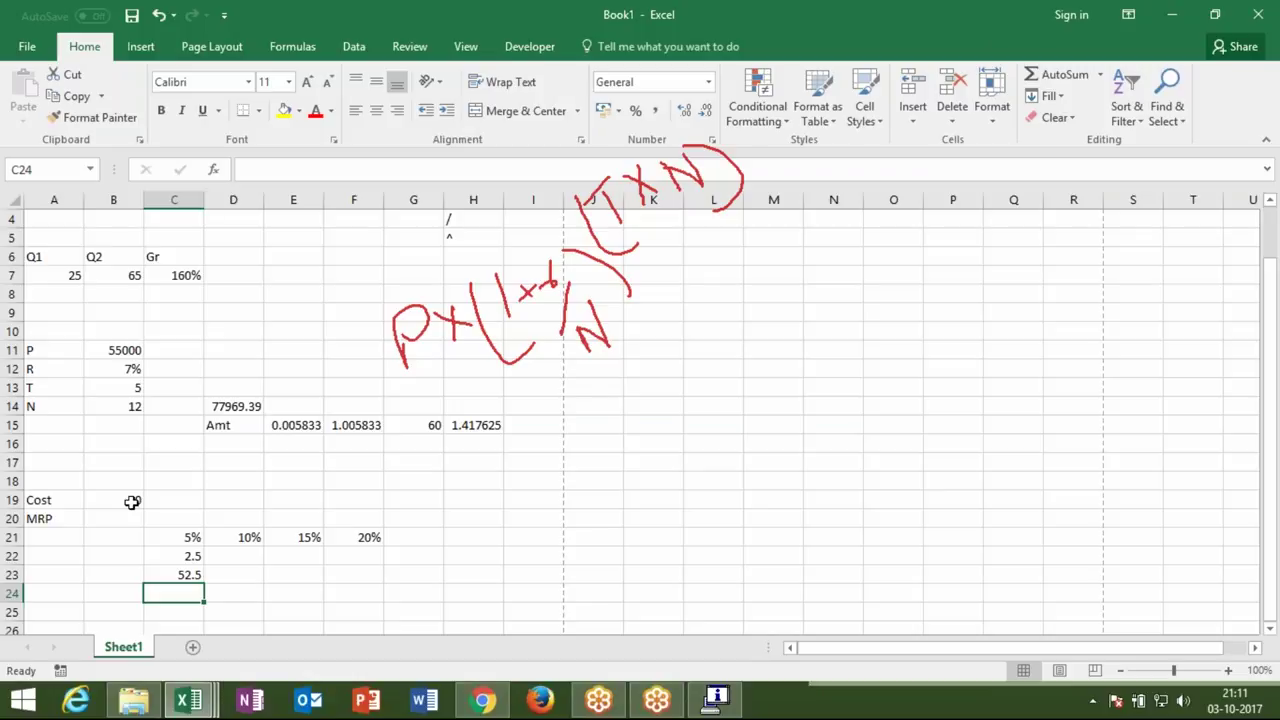
# Step: Add the 10% markup =C23*D21 in D22 and the 57.75 price =C23+D22 in D23
pyautogui.press('Up')
pyautogui.press('Right')
pyautogui.press('Up')
pyautogui.write('=')
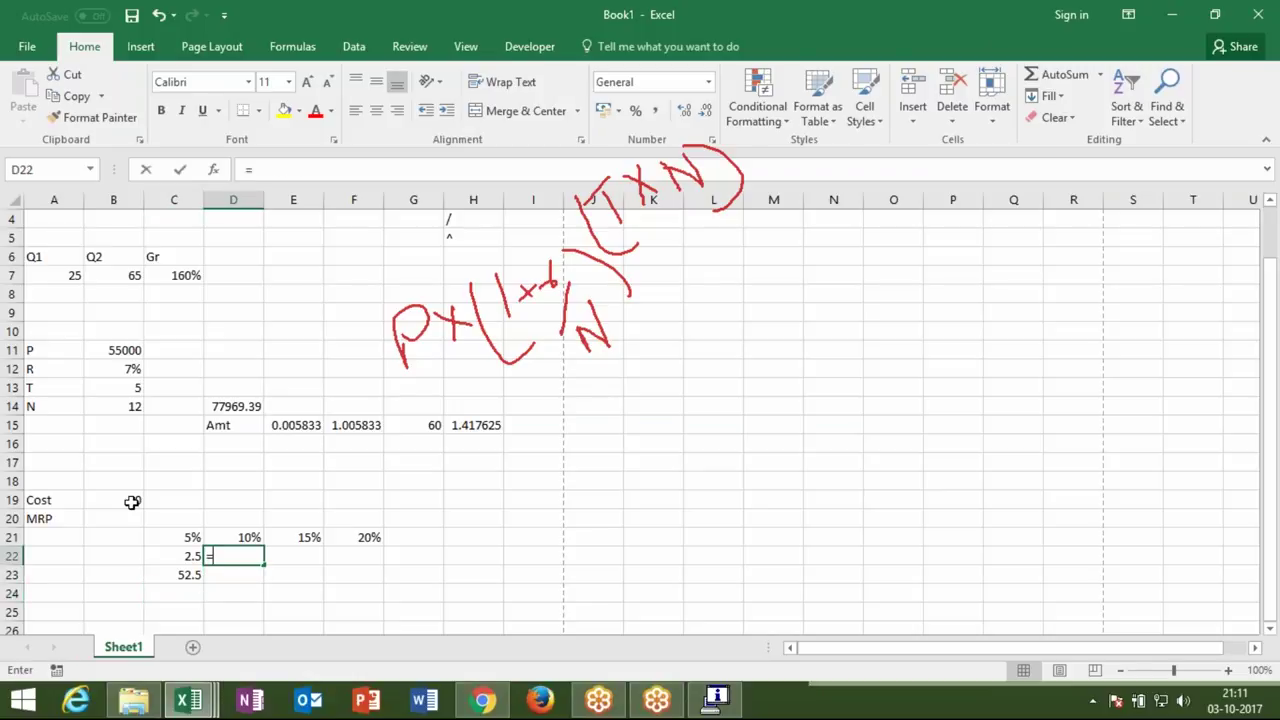
pyautogui.click(176, 574)
pyautogui.write('*')
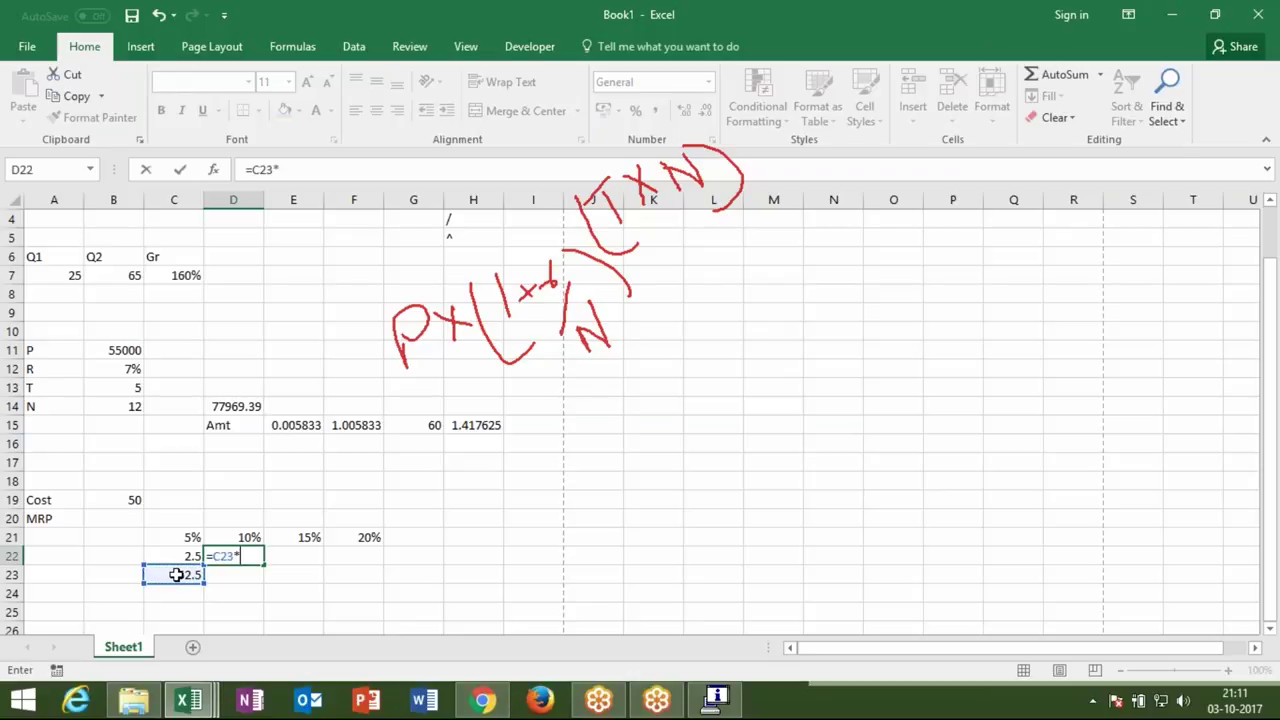
pyautogui.press('Up')
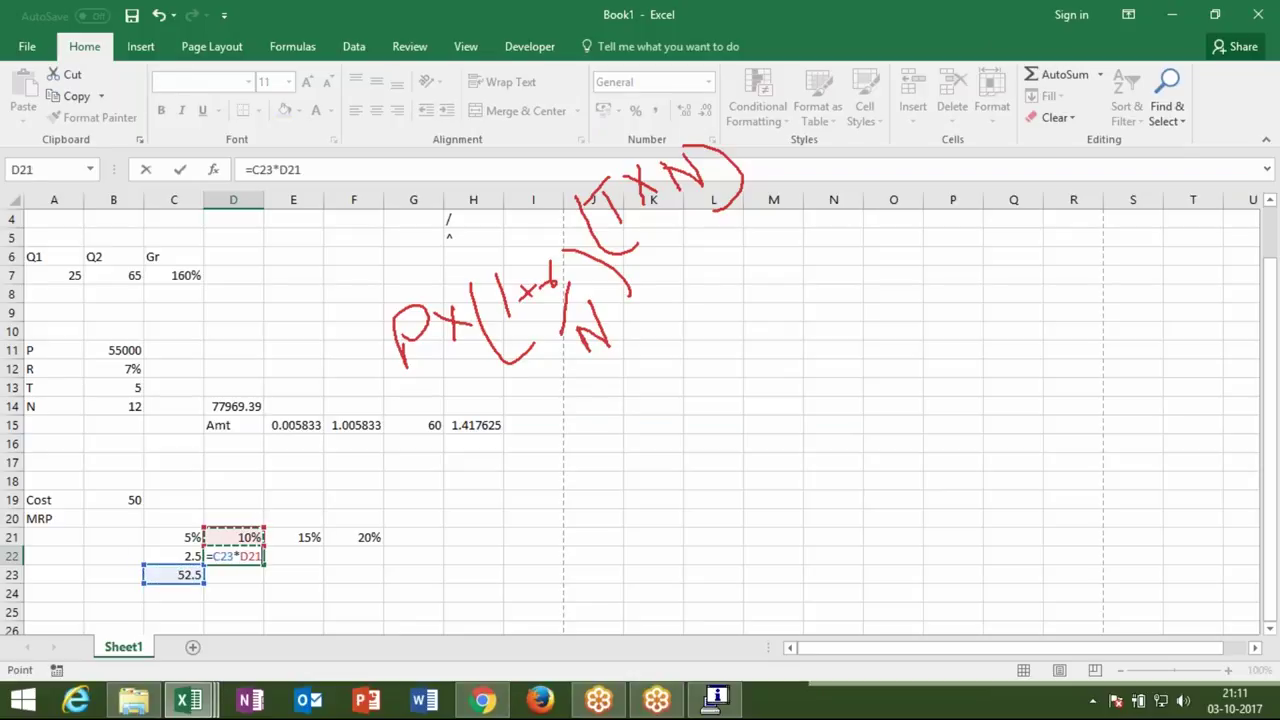
pyautogui.press('Return')
pyautogui.write('=')
pyautogui.click(190, 574)
pyautogui.write('+')
pyautogui.press('Up')
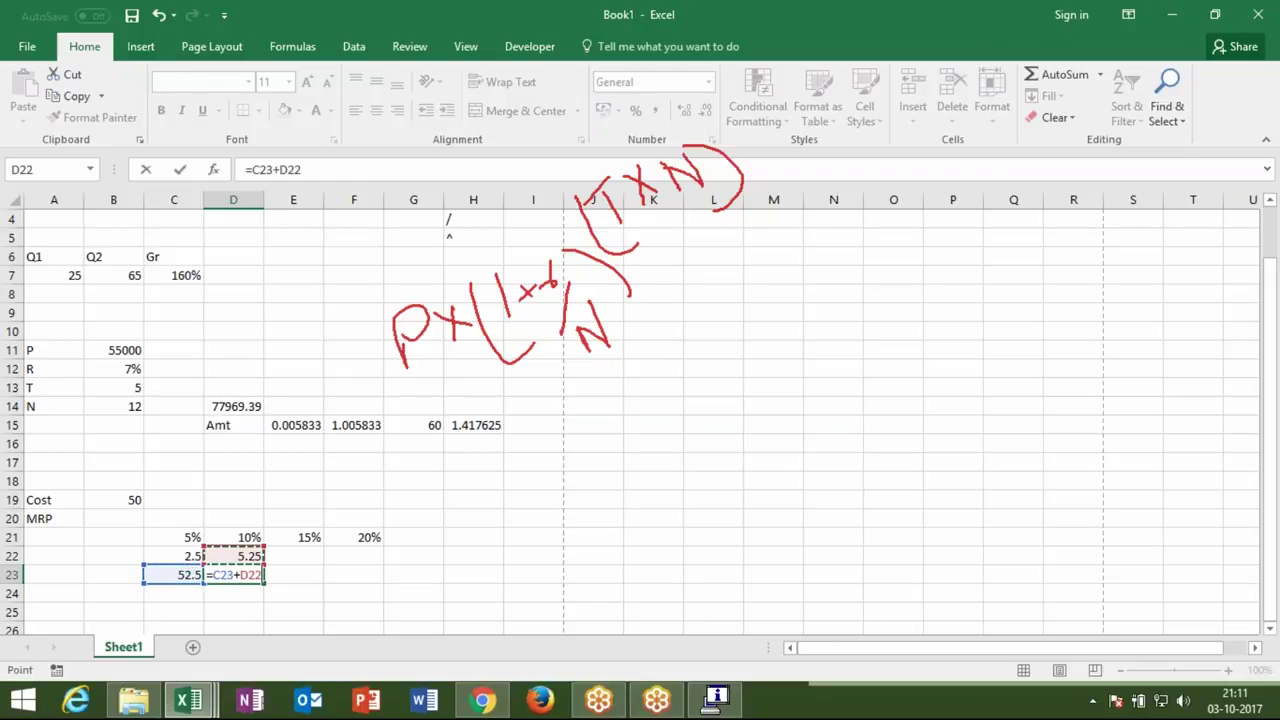
pyautogui.press('Return')
# Step: Add the 15% markup =D23*E21 in E22 and the 66.4125 price =D23+E22 in E23
pyautogui.click(293, 556)
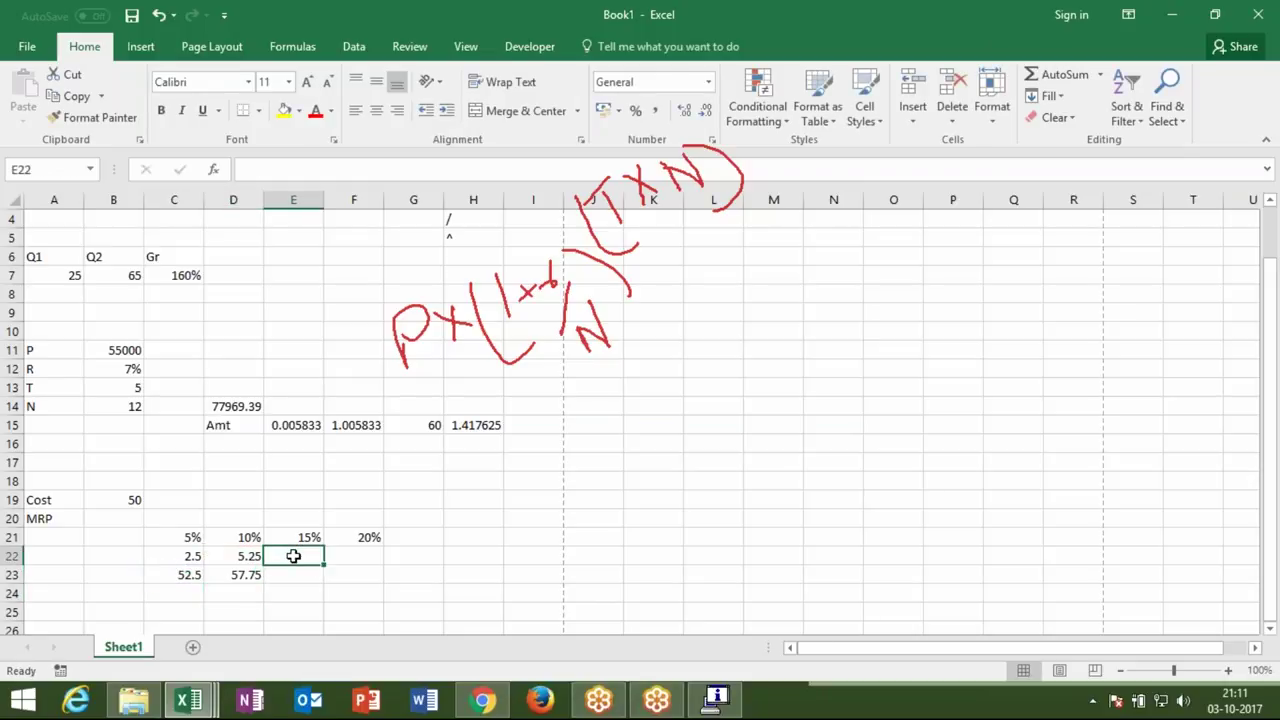
pyautogui.write('=')
pyautogui.write('*')
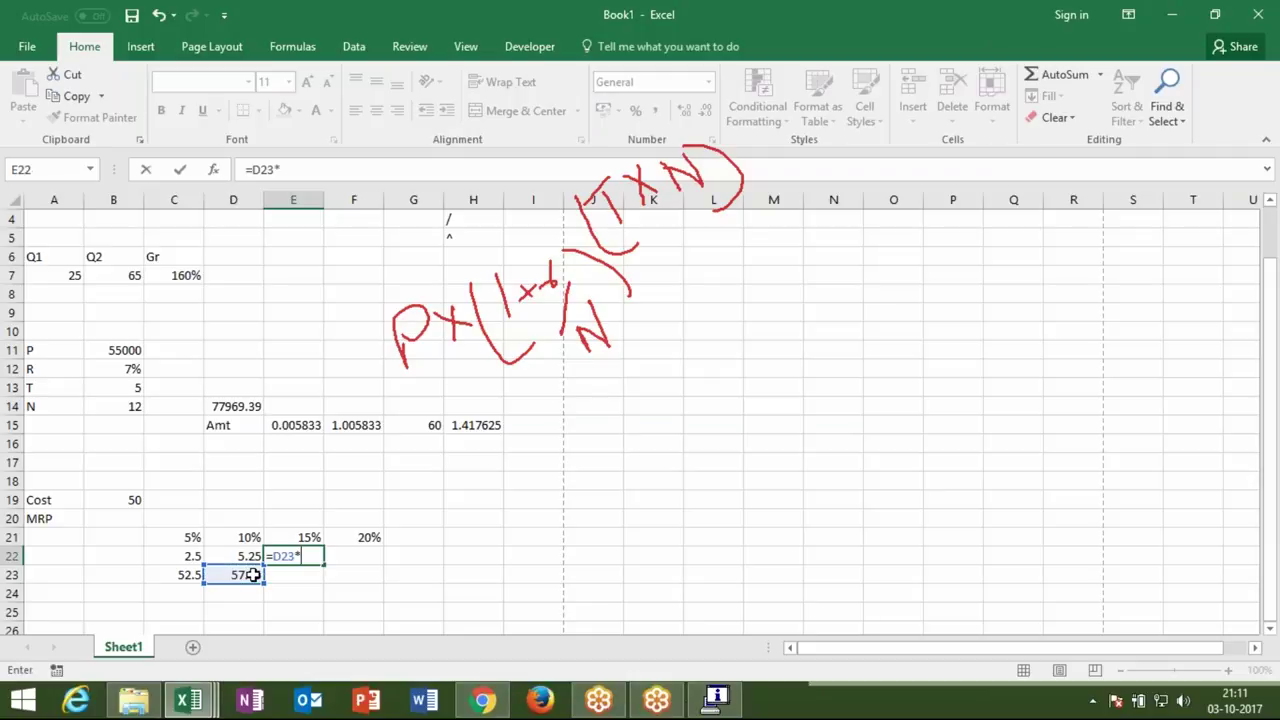
pyautogui.click(305, 539)
pyautogui.press('Return')
pyautogui.write('=')
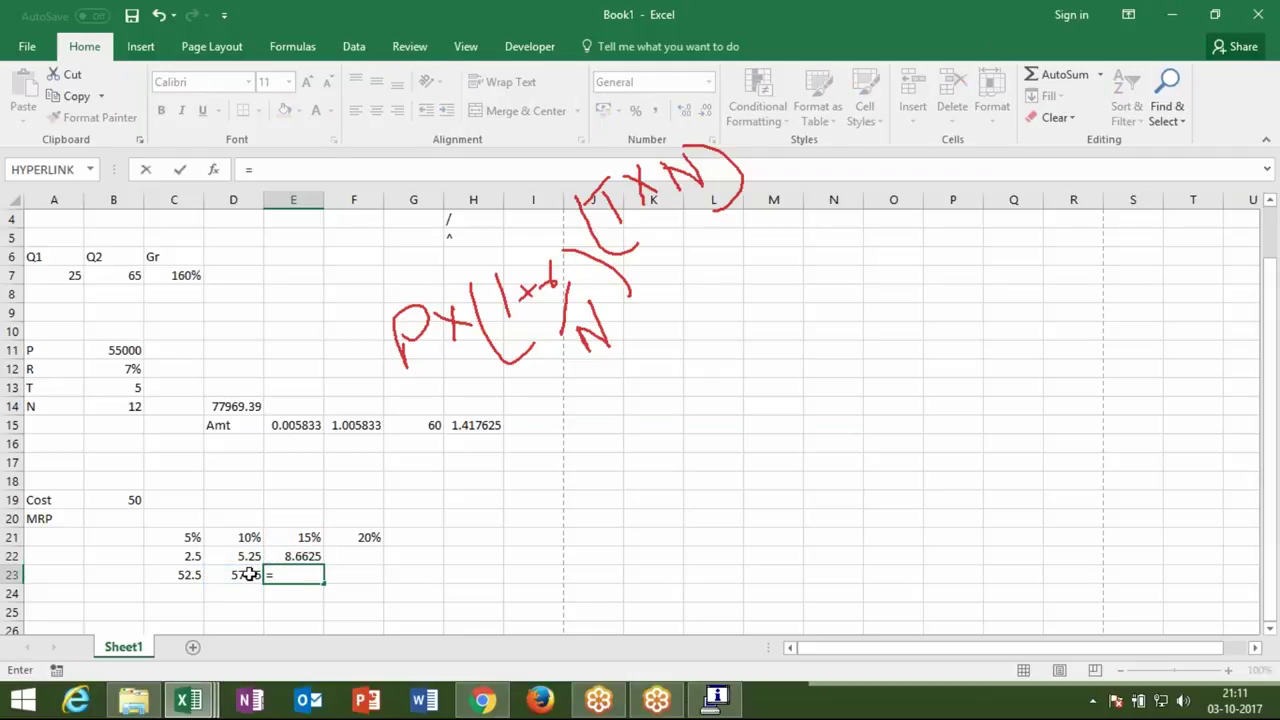
pyautogui.click(248, 575)
pyautogui.write('+')
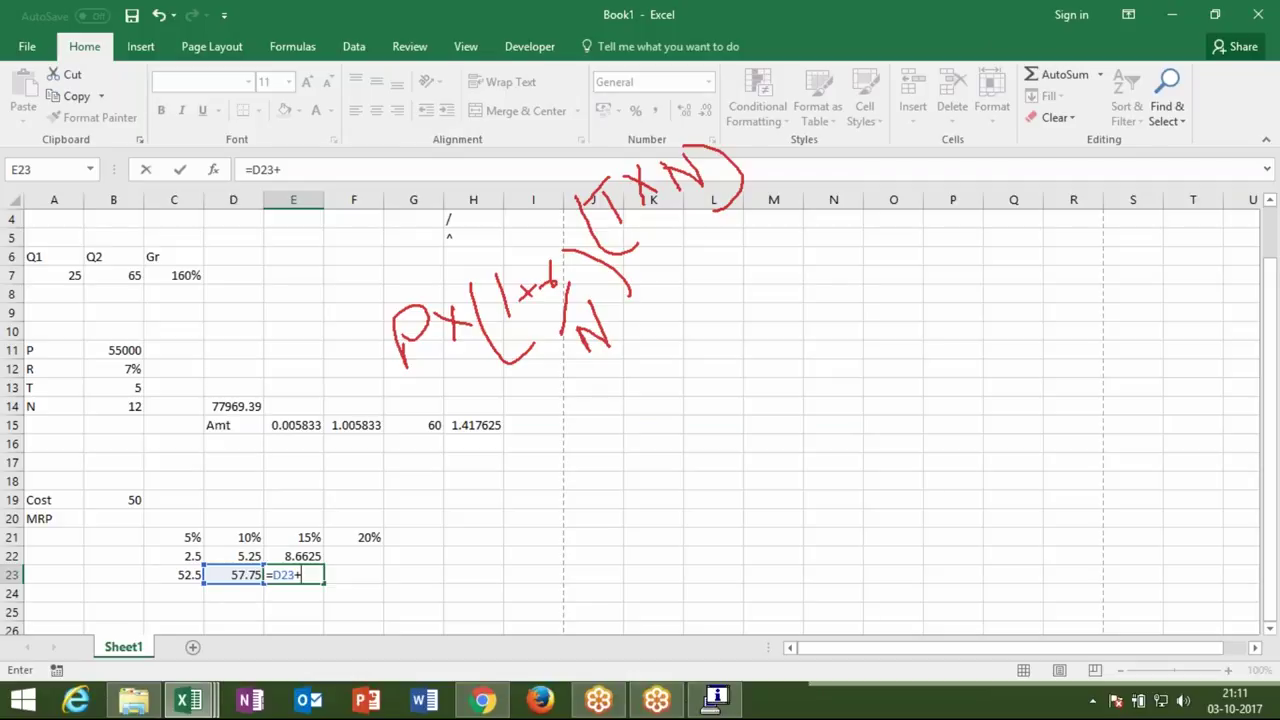
pyautogui.click(300, 556)
pyautogui.press('Return')
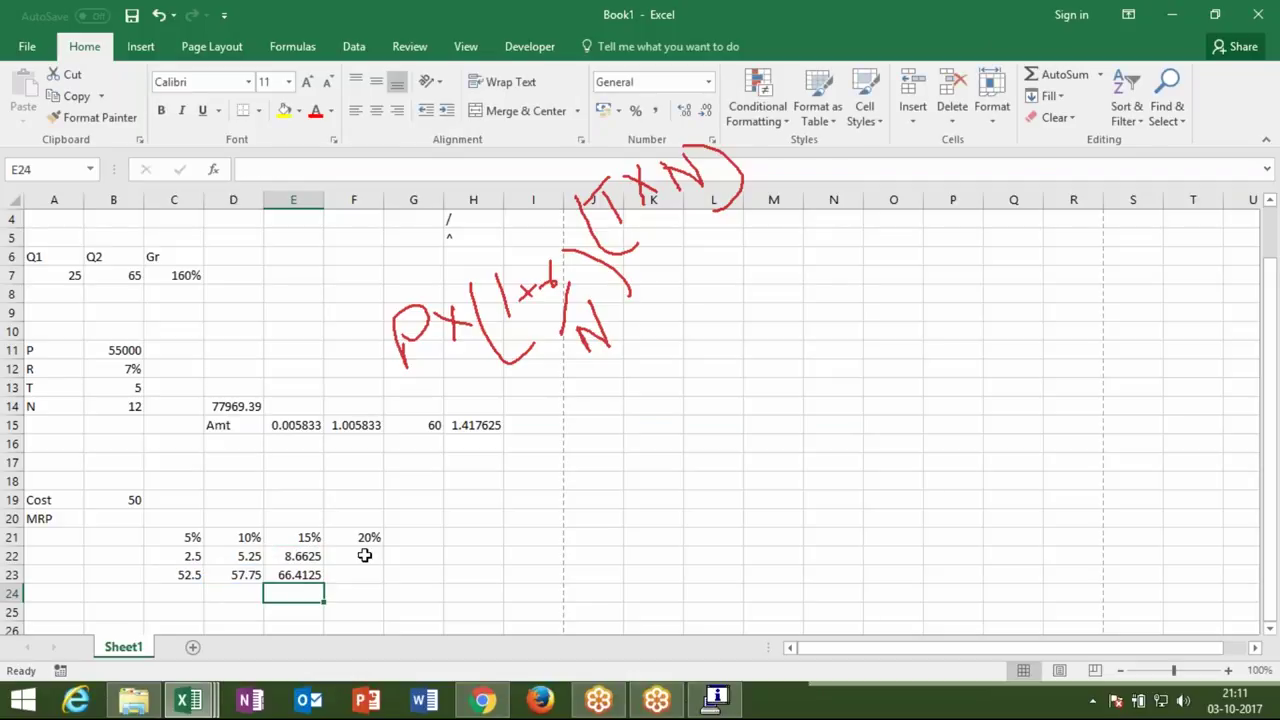
# Step: Enter the 20% markup formula =E23*F21 in F22
pyautogui.click(364, 556)
pyautogui.write('=')
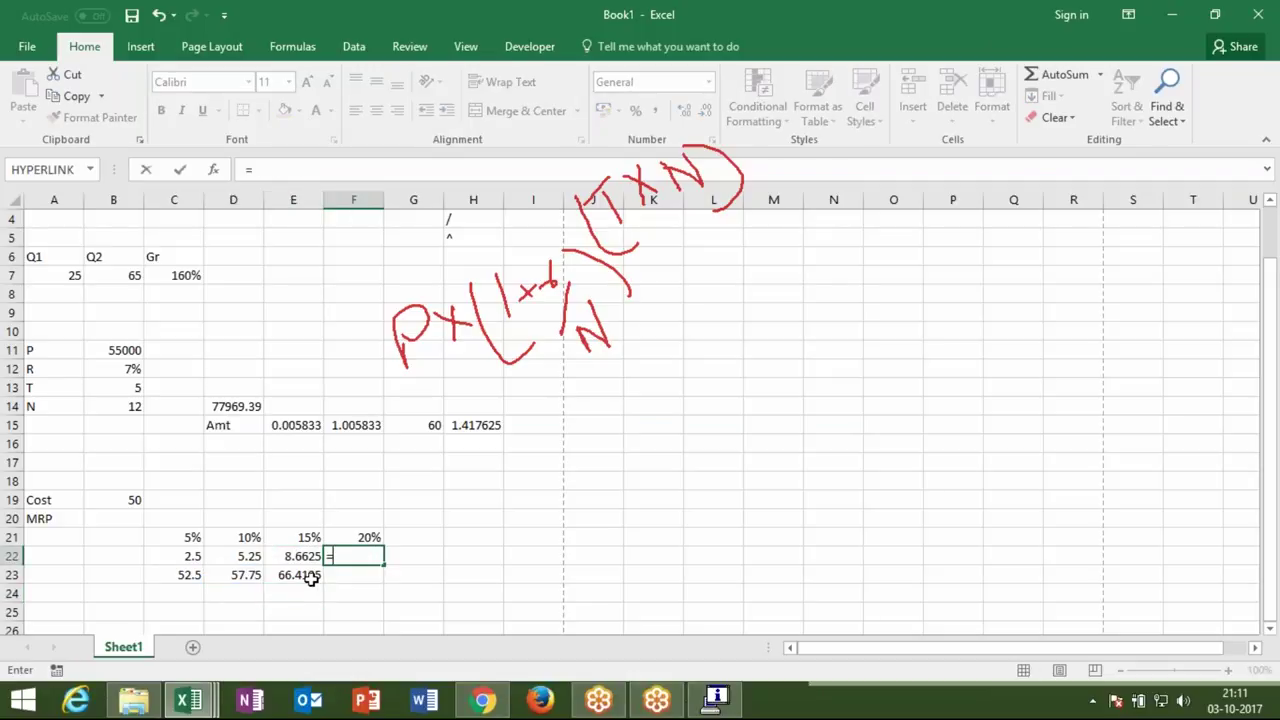
pyautogui.click(310, 576)
pyautogui.write('*')
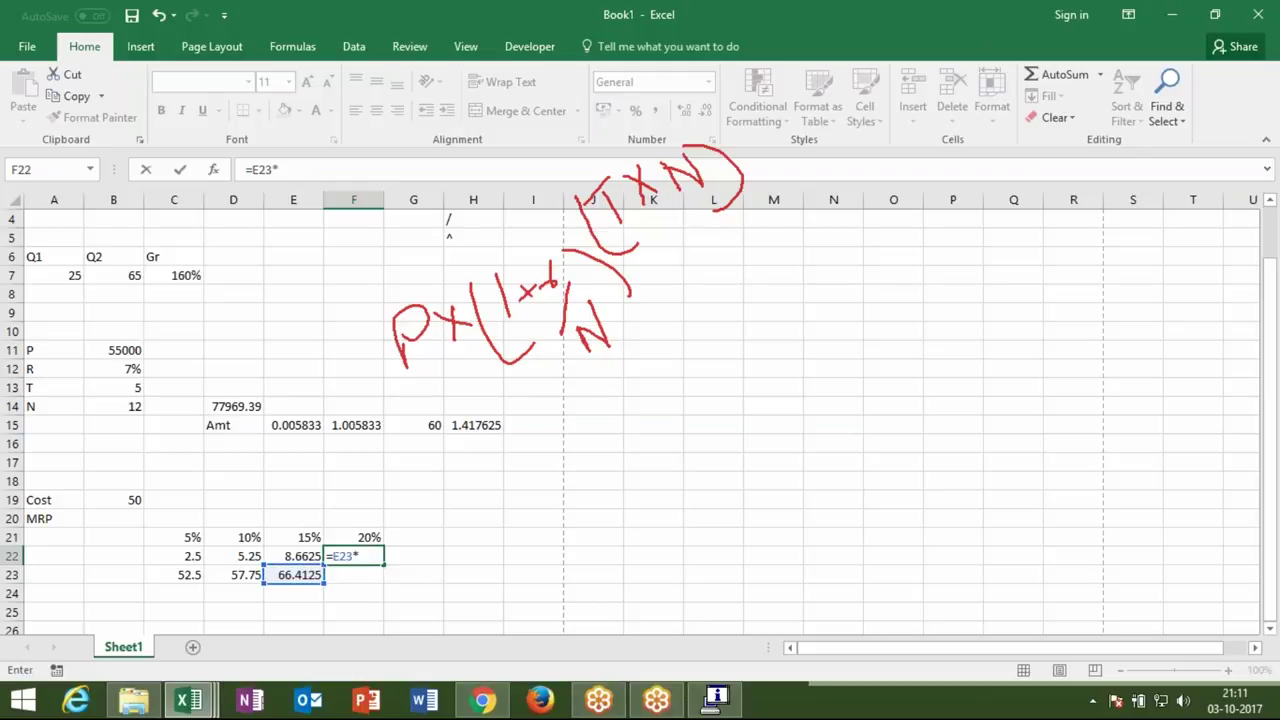
pyautogui.press('Up')
pyautogui.press('Return')
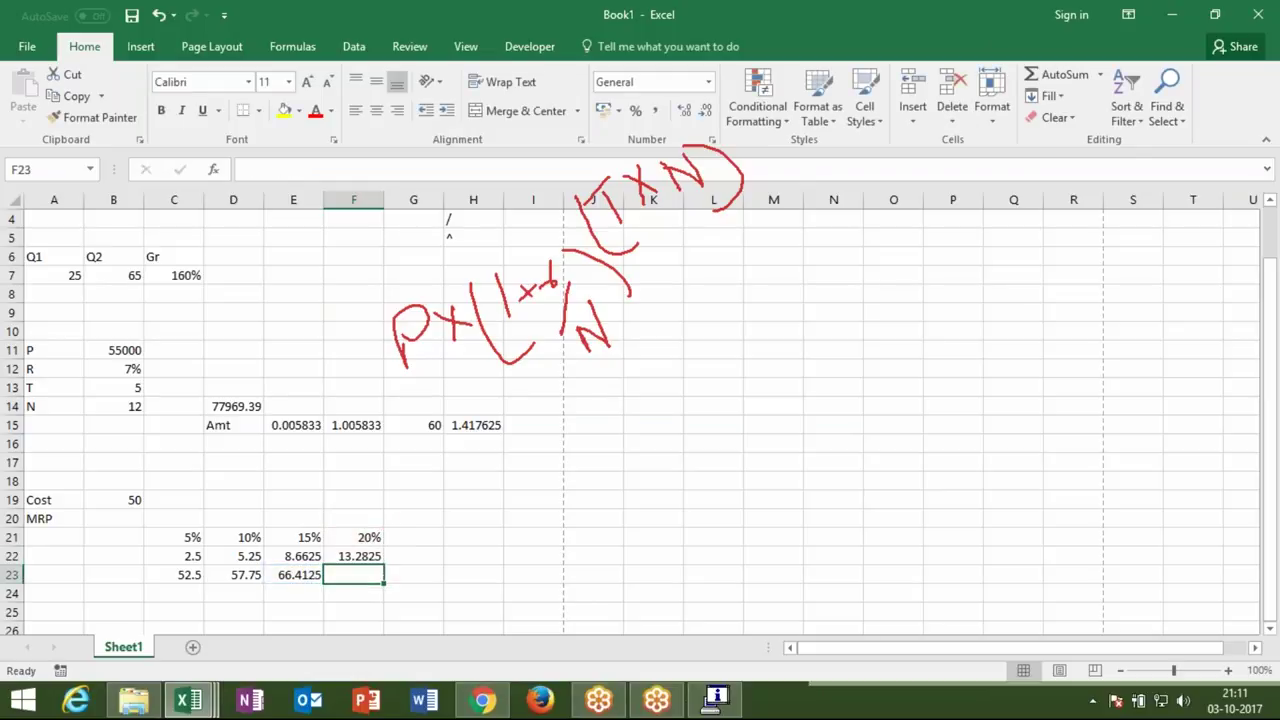
# Step: Set F23 to =E23+F22 for the final 79.695 price, shown in General format
pyautogui.write('+')
pyautogui.click(306, 576)
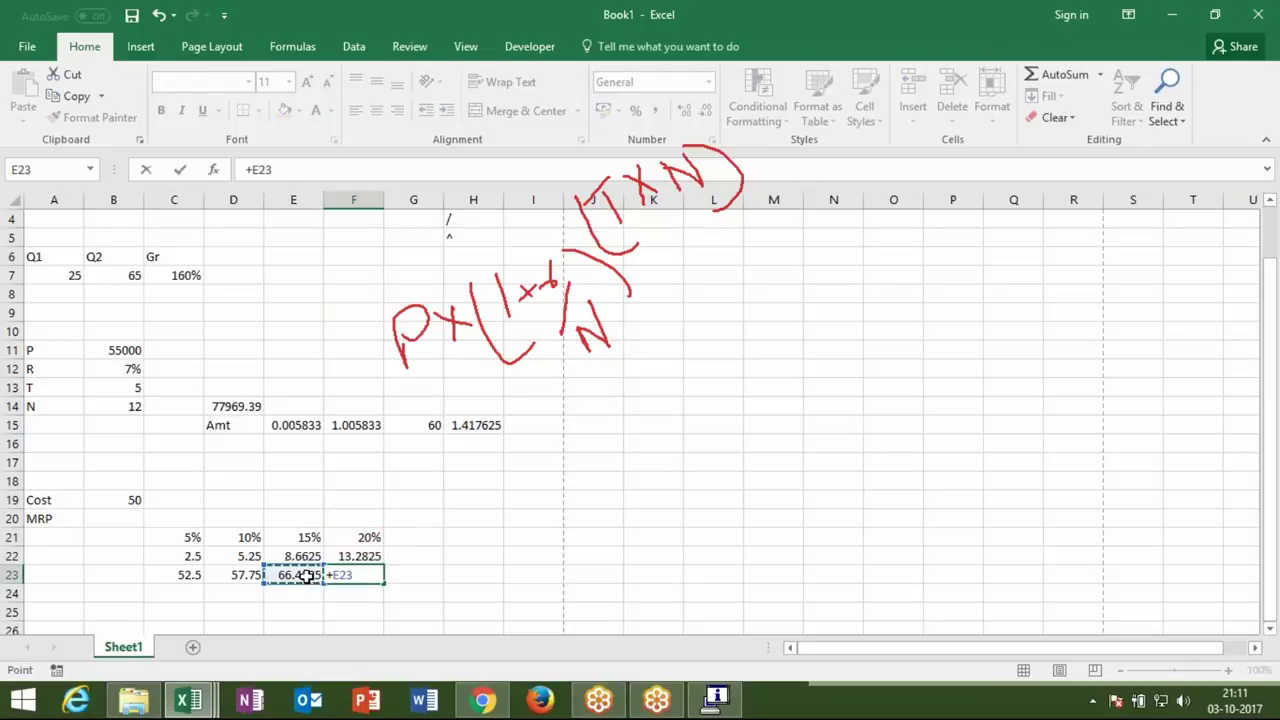
pyautogui.press('BackSpace')
pyautogui.press('BackSpace')
pyautogui.press('BackSpace')
pyautogui.write('=')
pyautogui.click(306, 576)
pyautogui.write('+')
pyautogui.click(362, 540)
pyautogui.press('Return')
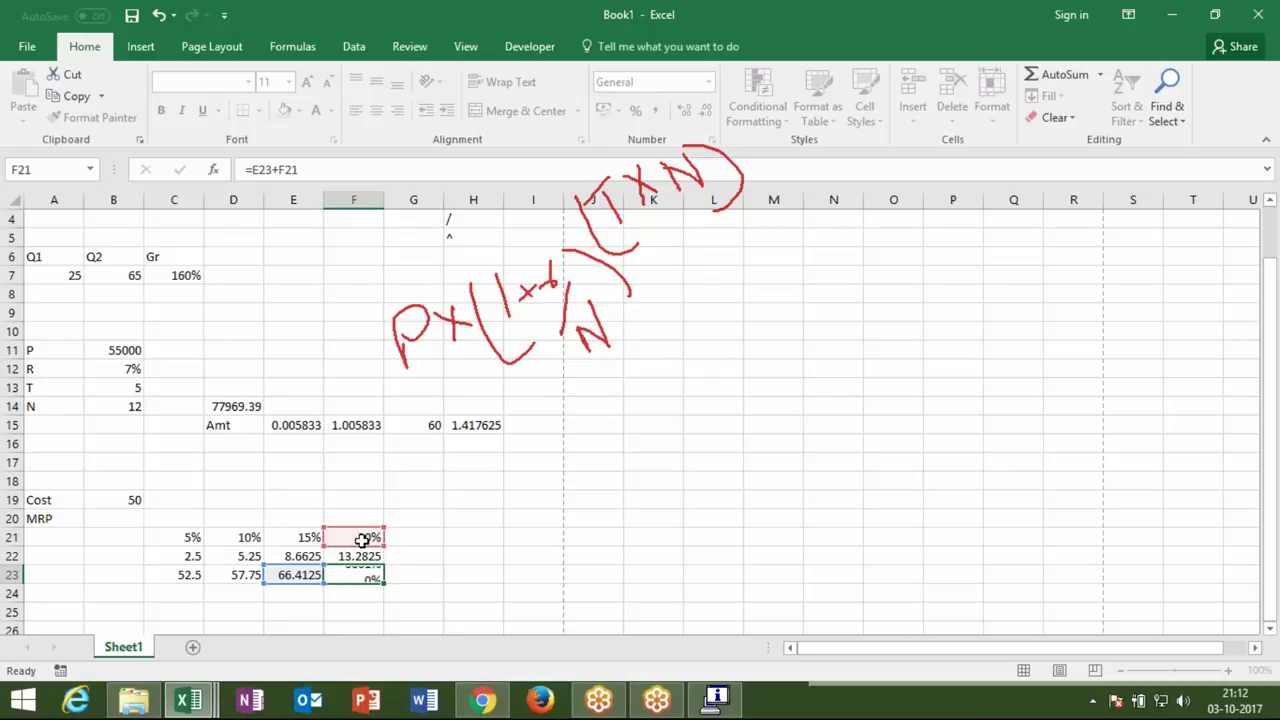
pyautogui.press('Up')
pyautogui.write('=')
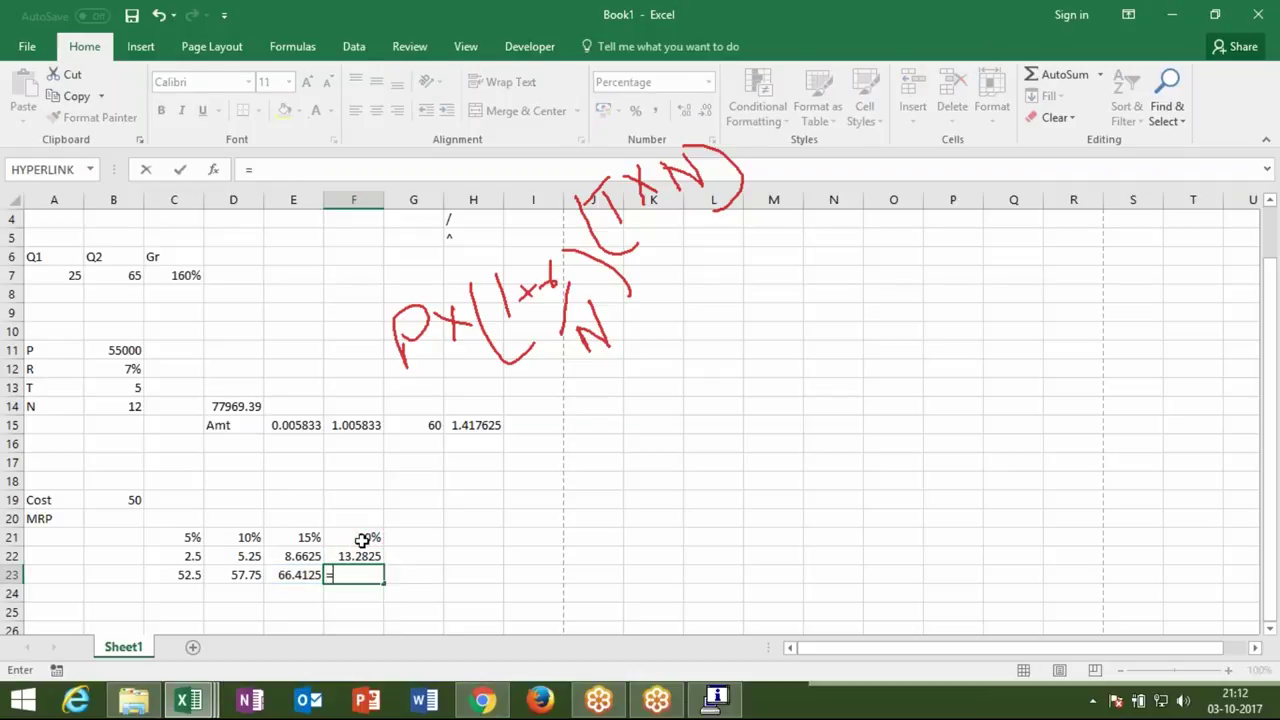
pyautogui.click(300, 575)
pyautogui.write('+')
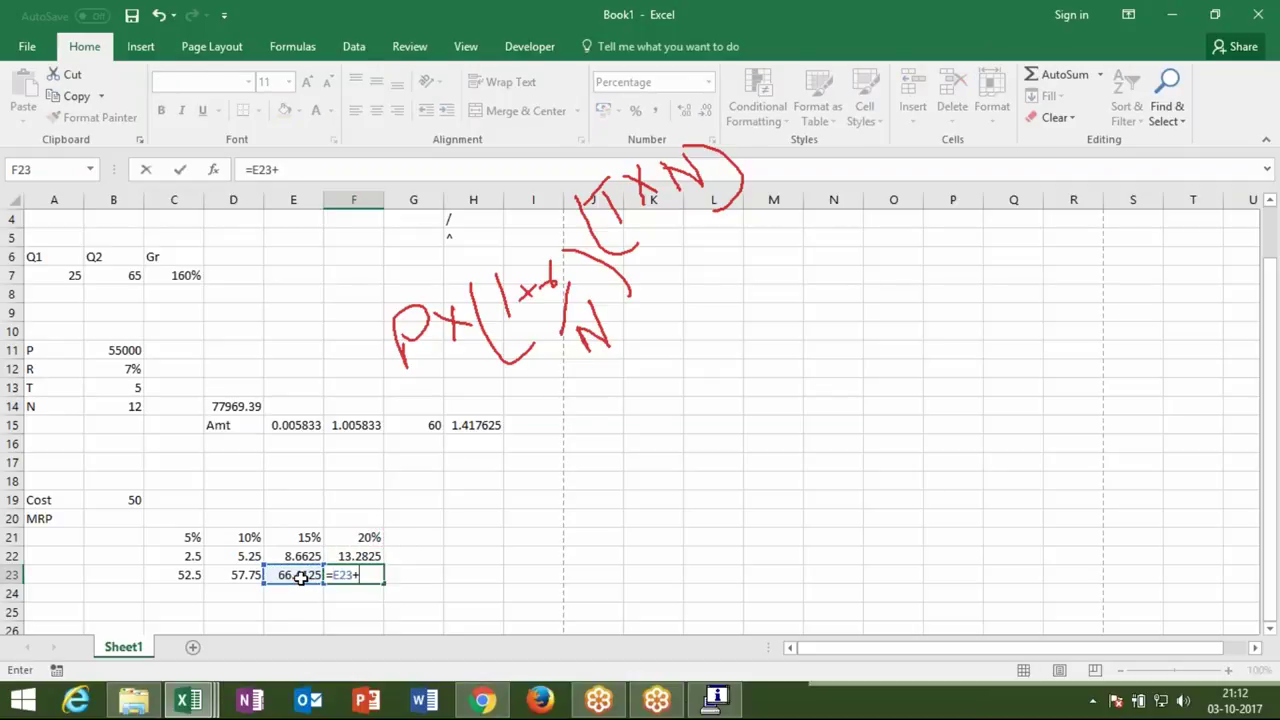
pyautogui.click(355, 557)
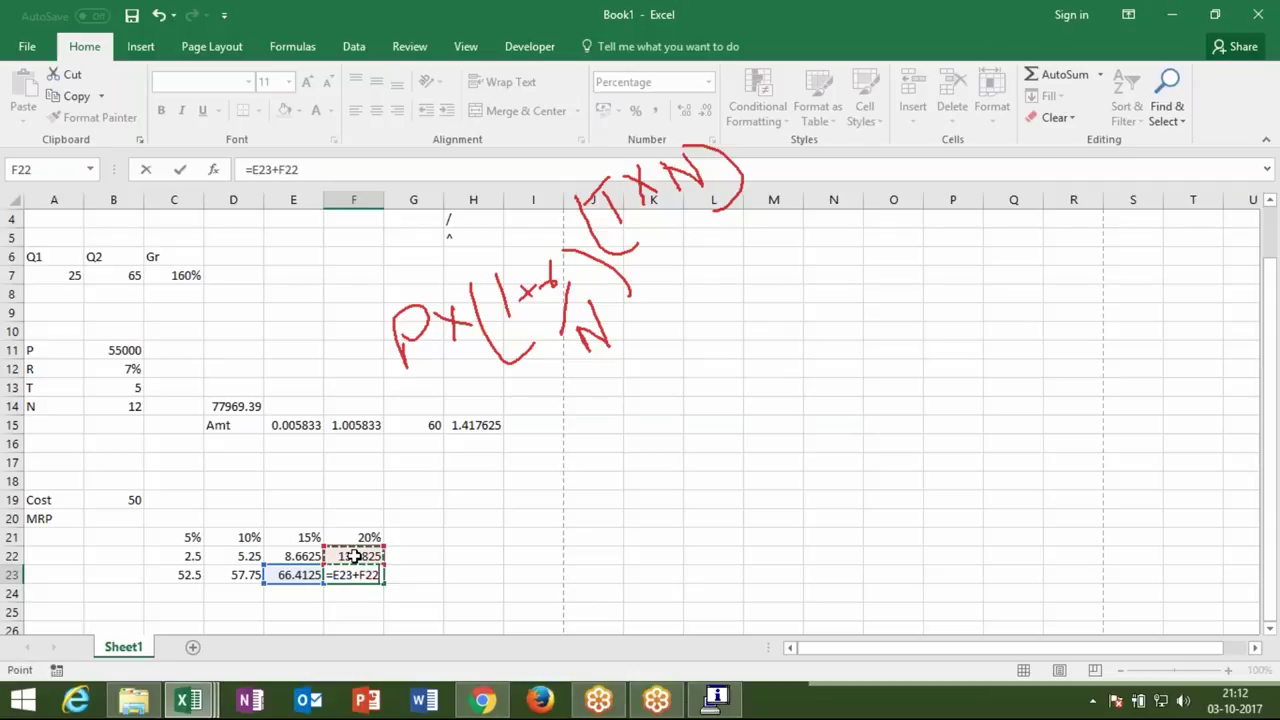
pyautogui.press('Return')
pyautogui.press('Up')
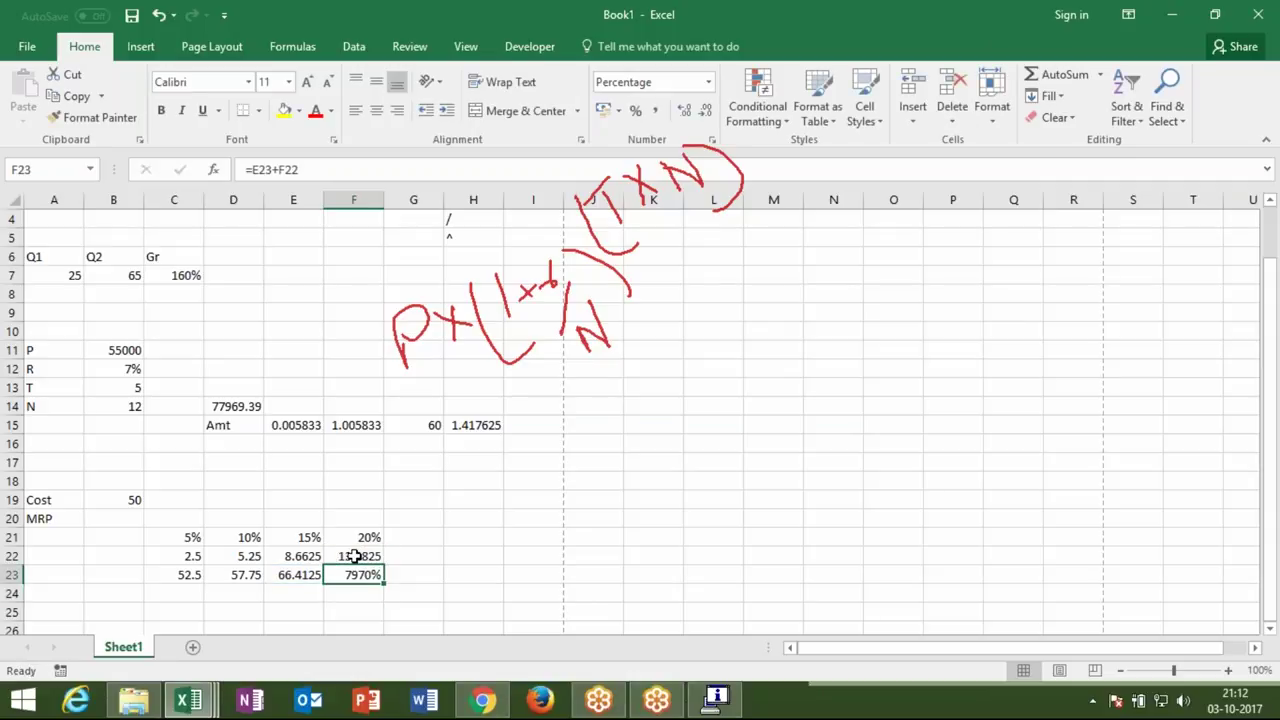
pyautogui.hotkey('ctrl', 'shift', '~')
# Step: Replace the rate references in C22 and D22 with fixed 5% and 10%
pyautogui.click(190, 556)
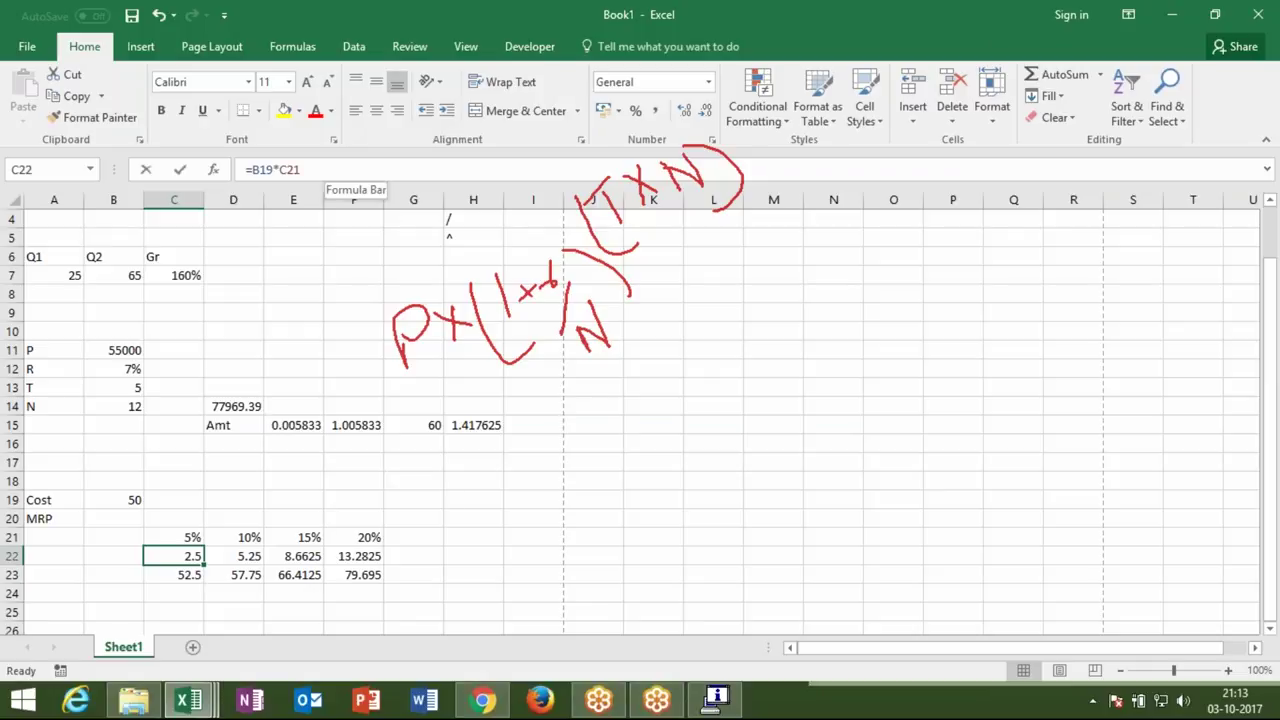
pyautogui.click(310, 170)
pyautogui.press('BackSpace')
pyautogui.press('BackSpace')
pyautogui.press('BackSpace')
pyautogui.write('5')
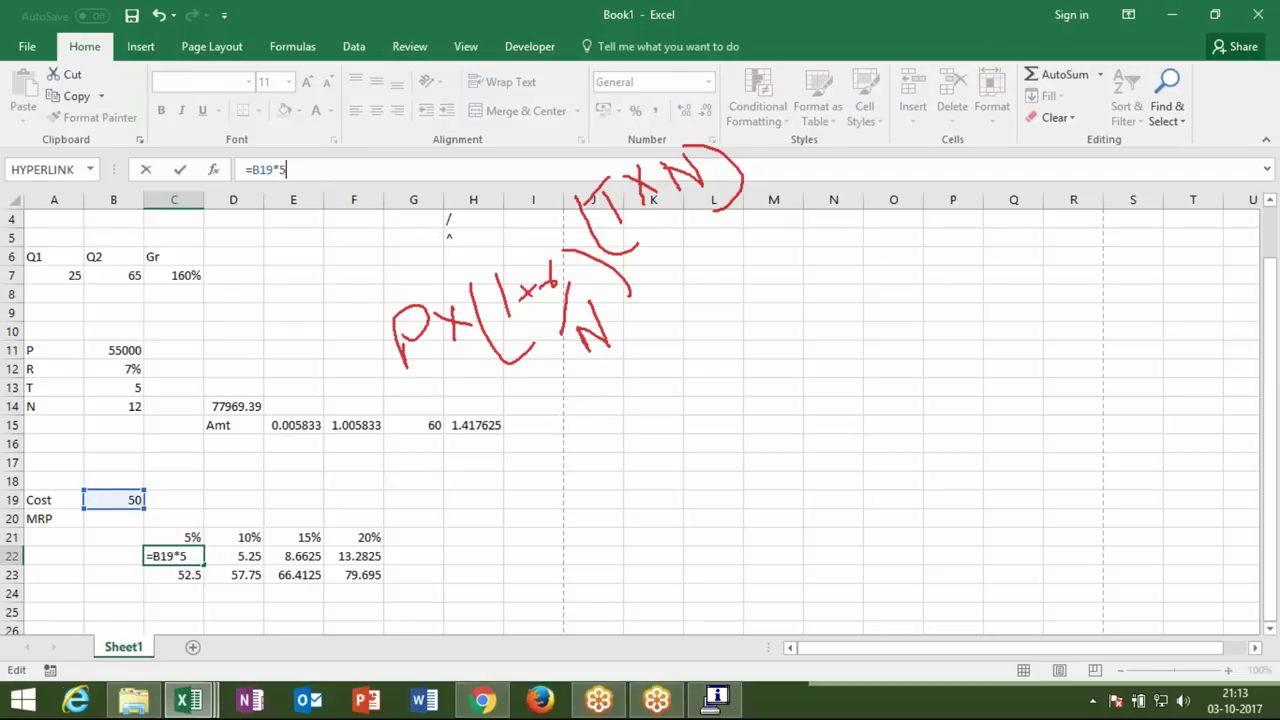
pyautogui.write('%')
pyautogui.press('Return')
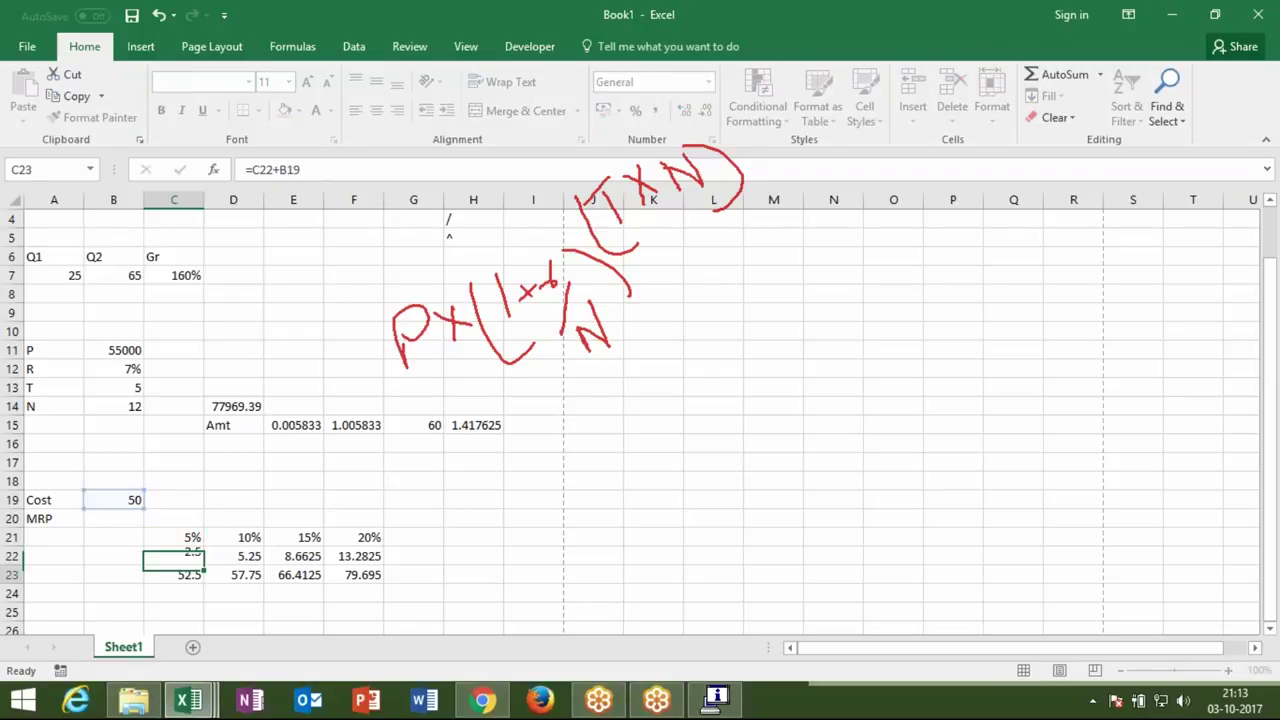
pyautogui.press('Up')
pyautogui.press('Right')
pyautogui.click(310, 170)
pyautogui.press('BackSpace')
pyautogui.press('BackSpace')
pyautogui.press('BackSpace')
pyautogui.write('10')
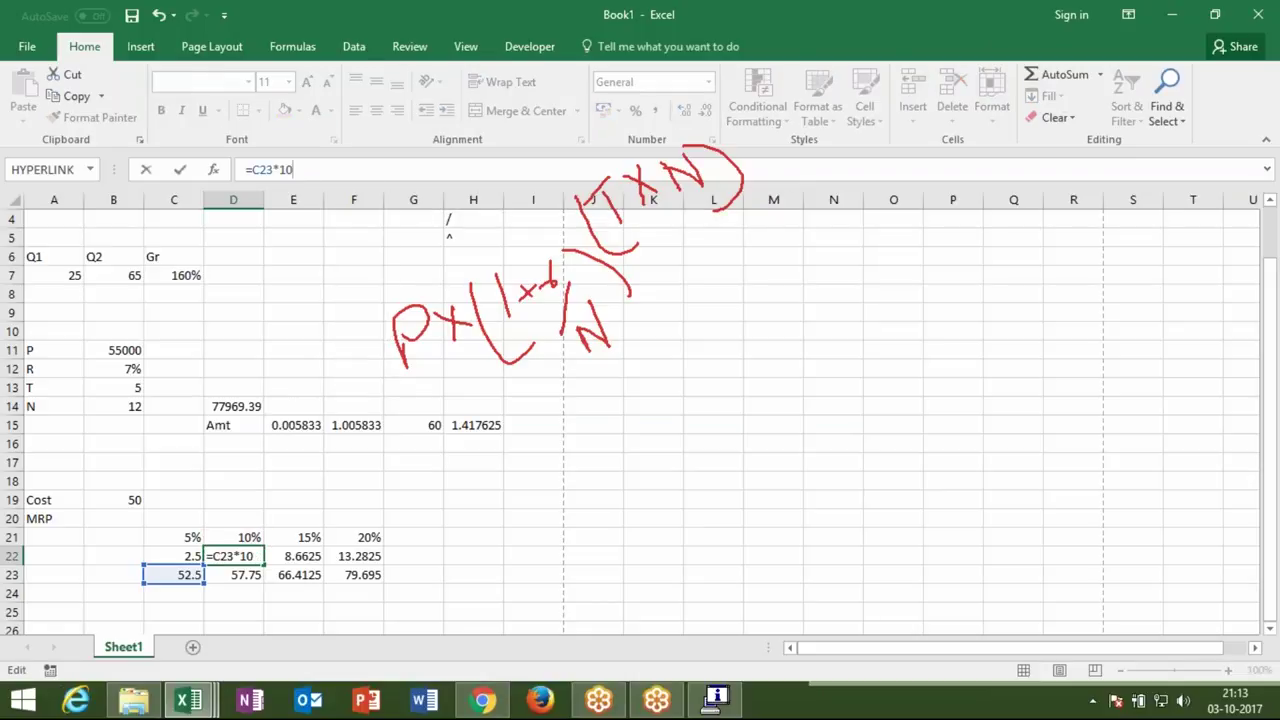
pyautogui.write('%')
pyautogui.press('Return')
# Step: Replace the rate references in E22 and F22 with fixed 15% and 20%, e.g. F22 =E23*20%
pyautogui.press('Up')
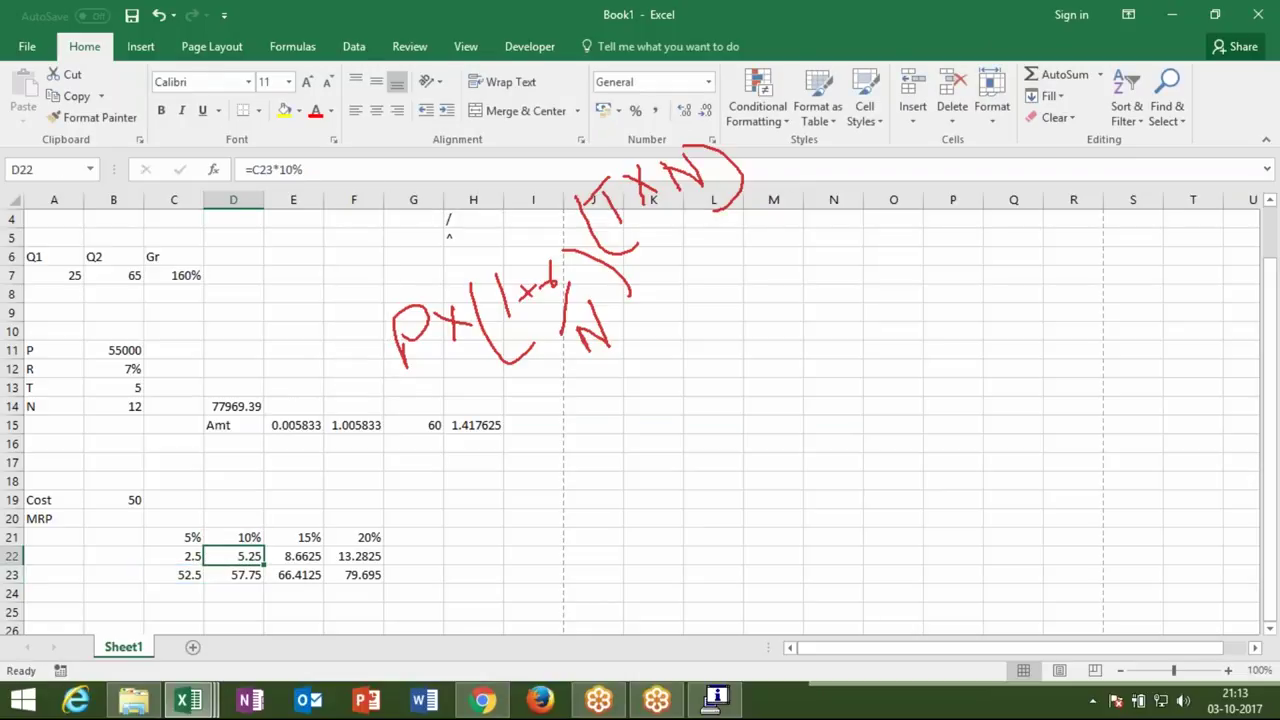
pyautogui.press('Right')
pyautogui.click(320, 170)
pyautogui.press('BackSpace')
pyautogui.press('BackSpace')
pyautogui.press('BackSpace')
pyautogui.write('15')
pyautogui.press('BackSpace')
pyautogui.press('BackSpace')
pyautogui.write('1')
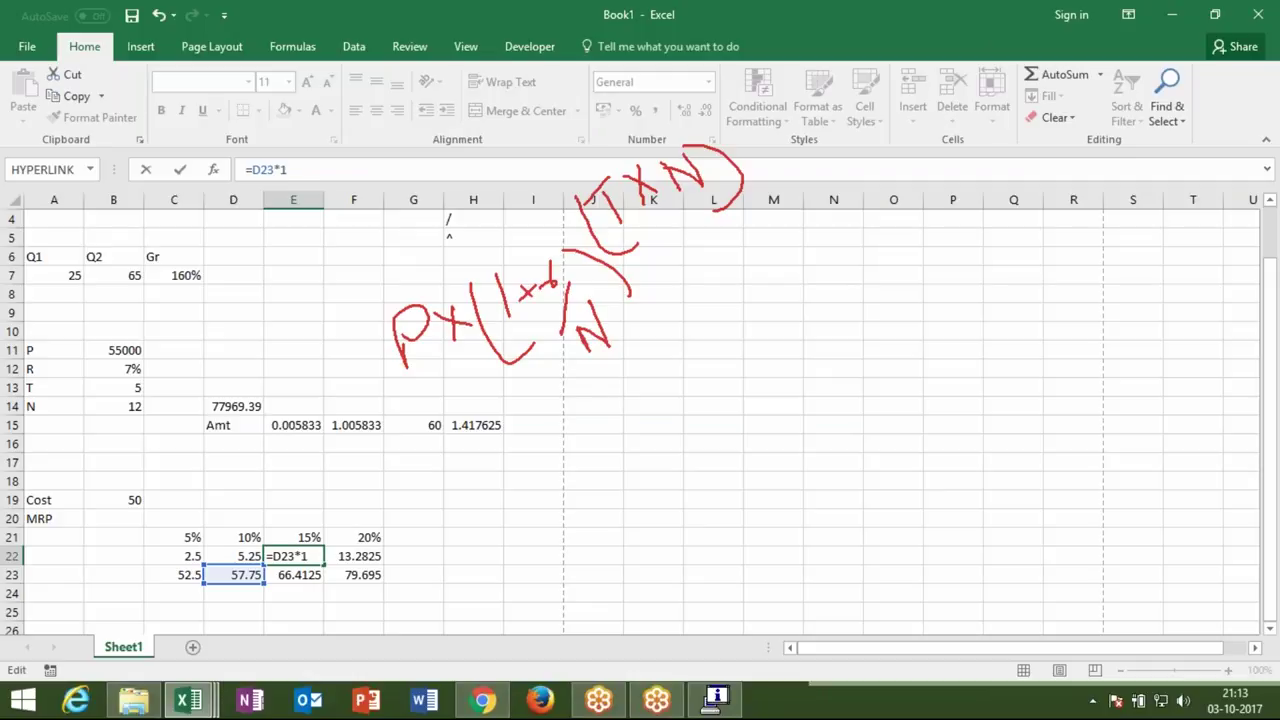
pyautogui.write('5%')
pyautogui.press('Return')
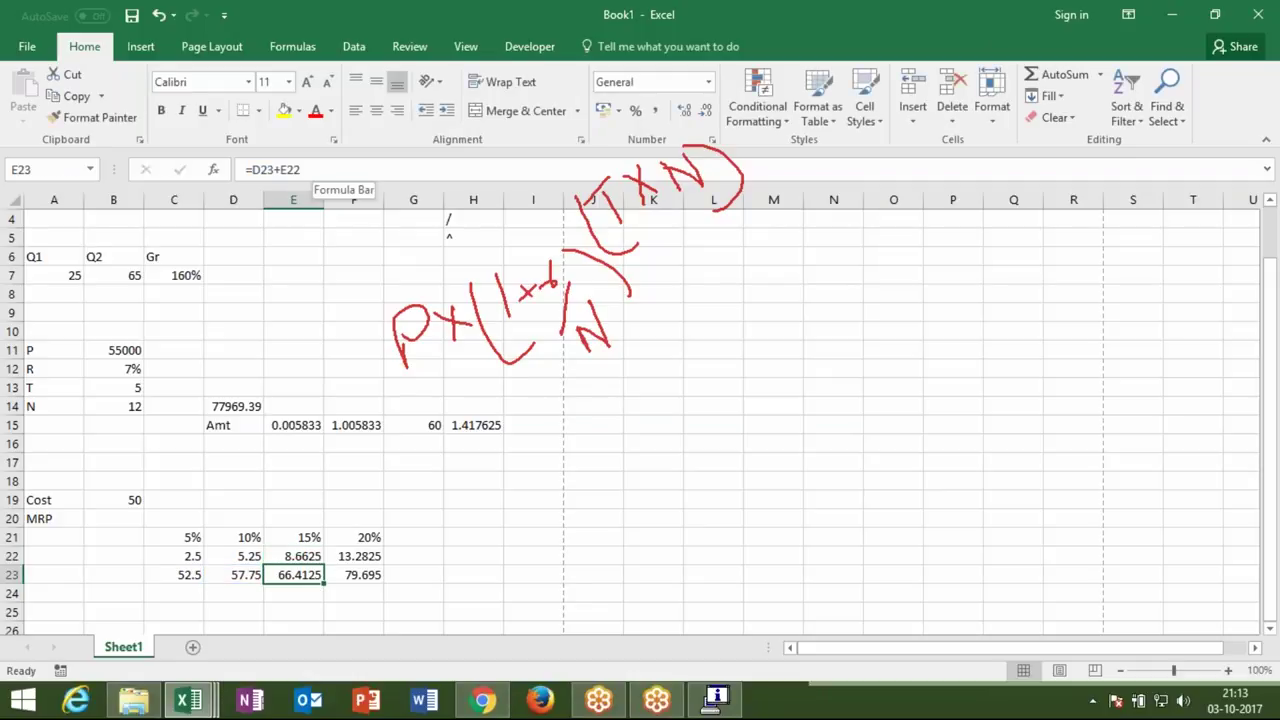
pyautogui.press('Up')
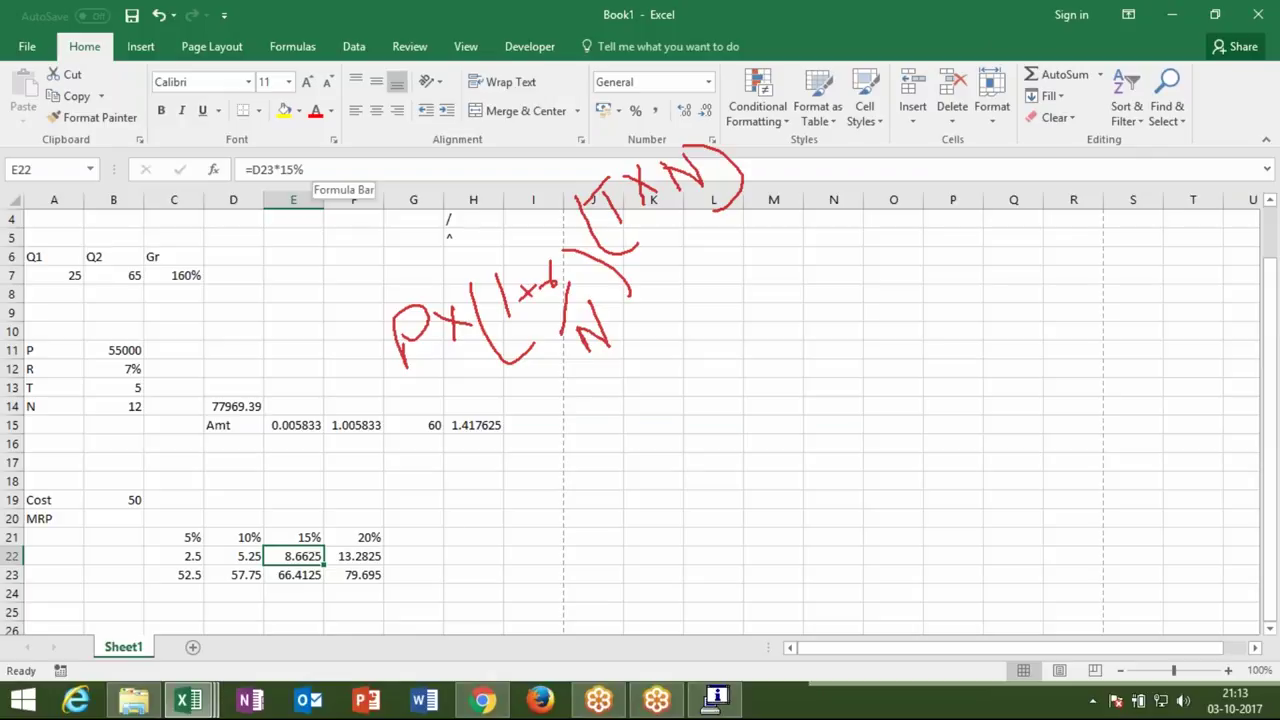
pyautogui.press('Right')
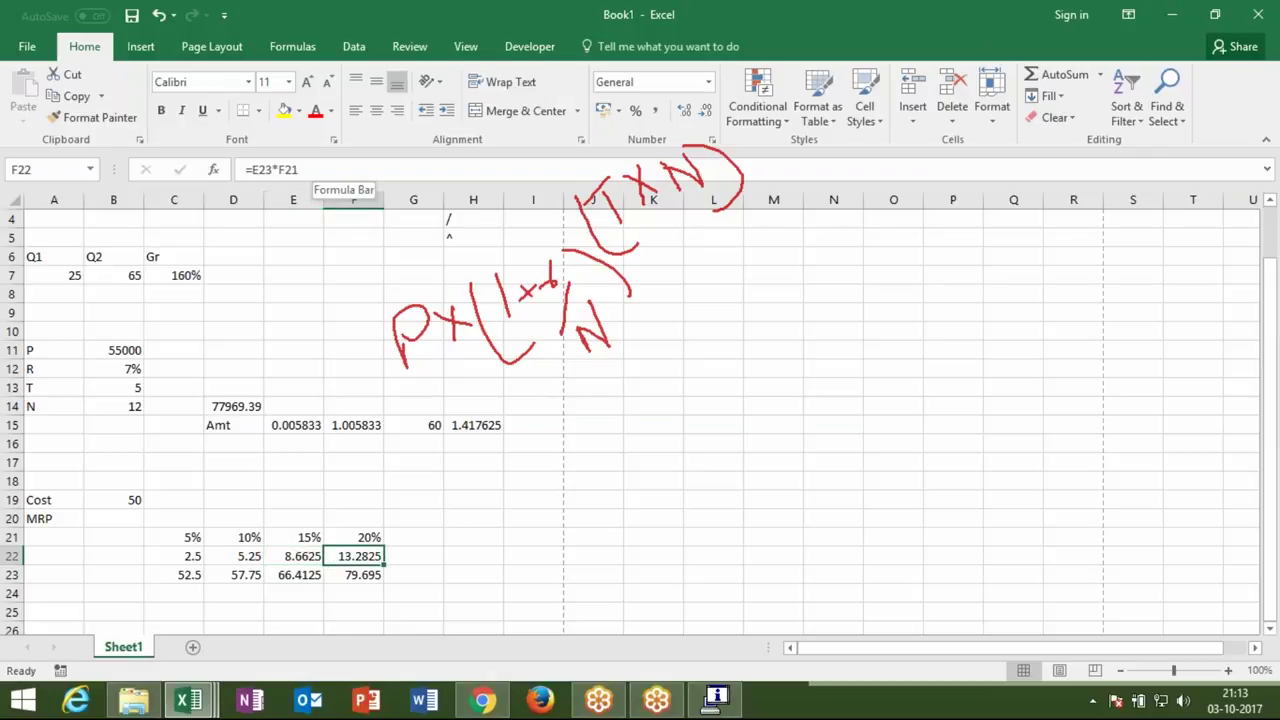
pyautogui.write('=E23*F21')
pyautogui.press('BackSpace')
pyautogui.press('BackSpace')
pyautogui.press('BackSpace')
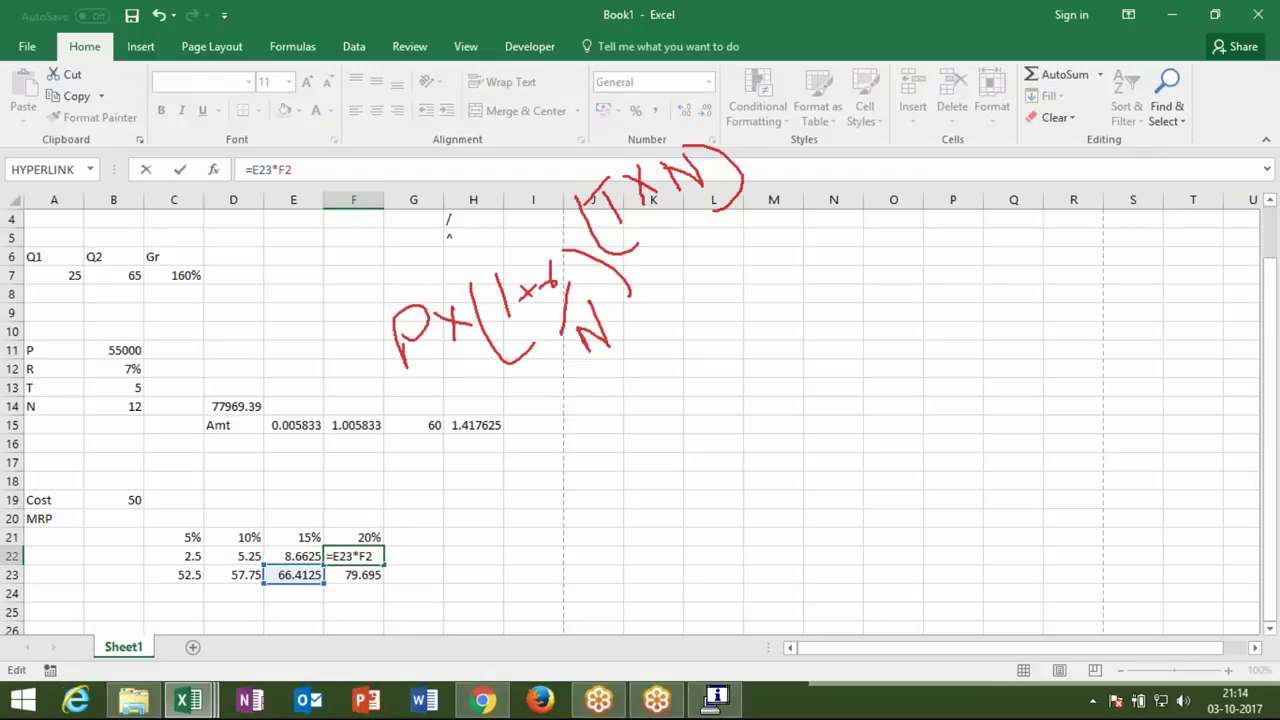
pyautogui.write('20%')
pyautogui.press('Return')
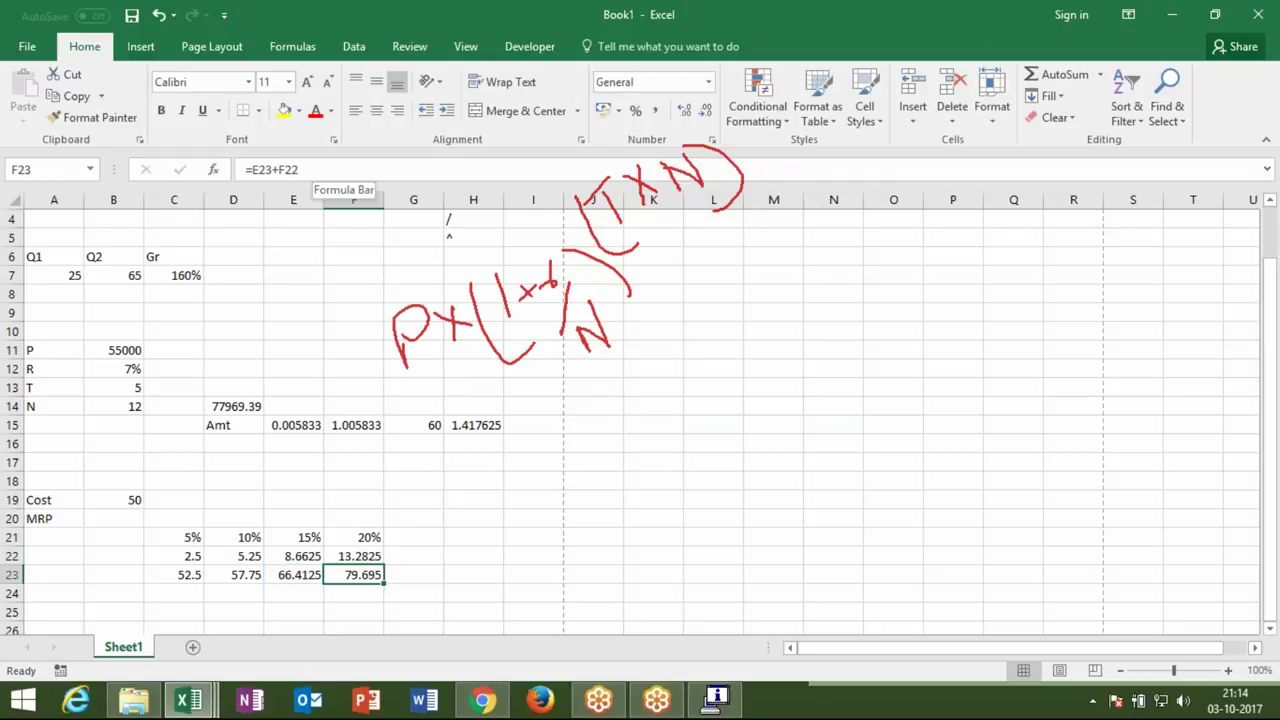
pyautogui.click(353, 556)
# Step: Review the B19*5% expression in C22's formula without changing it
pyautogui.press('Left')
pyautogui.press('Left')
pyautogui.press('Left')
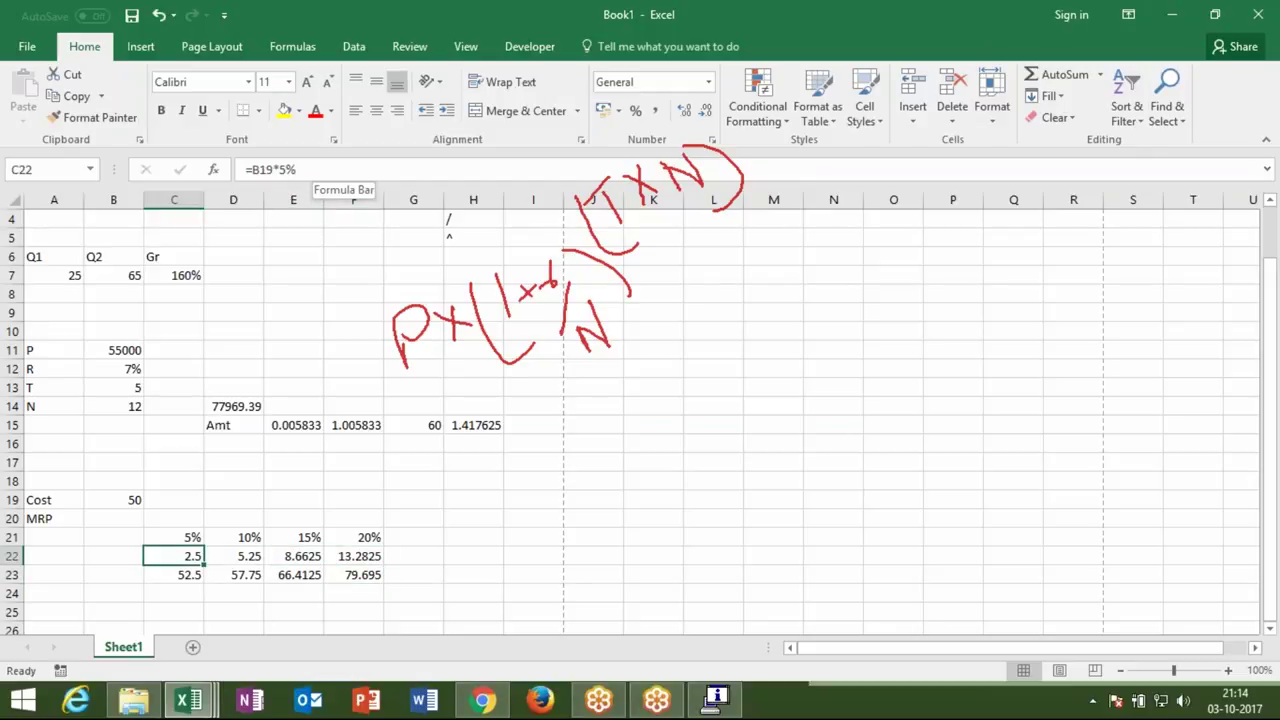
pyautogui.press('Down')
pyautogui.press('Up')
pyautogui.moveTo(253, 169); pyautogui.dragTo(330, 178)
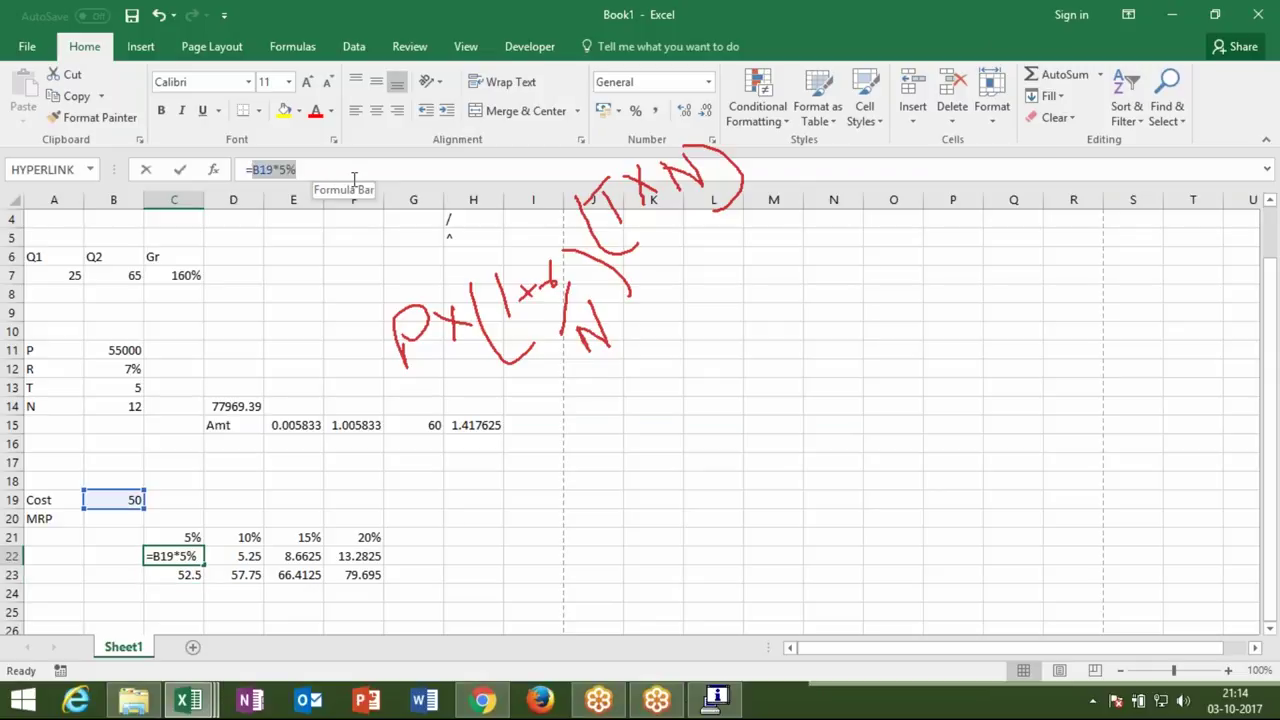
pyautogui.press('Escape')
# Step: Change C23's formula to =(B19*5%)+B19, still returning 52.5
pyautogui.press('Down')
pyautogui.click(353, 172)
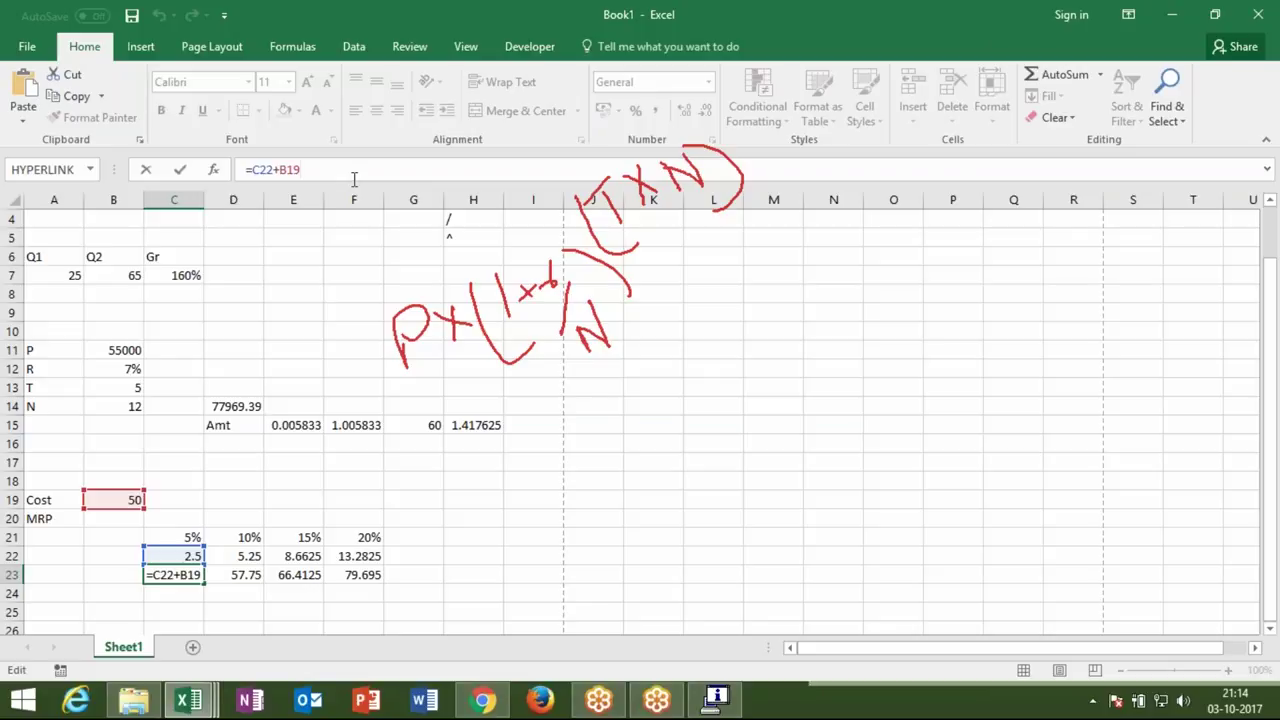
pyautogui.click(270, 169)
pyautogui.doubleClick(270, 169)
pyautogui.press('BackSpace')
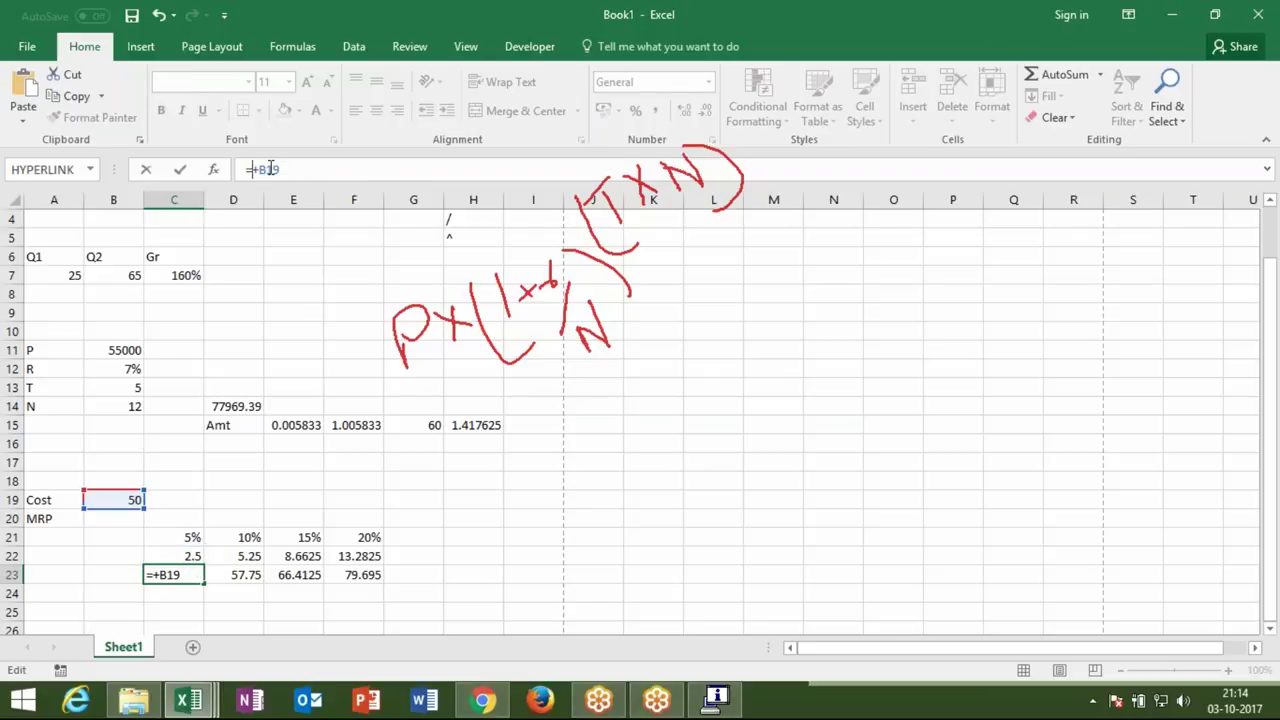
pyautogui.write('(')
pyautogui.write('B19*5%)')
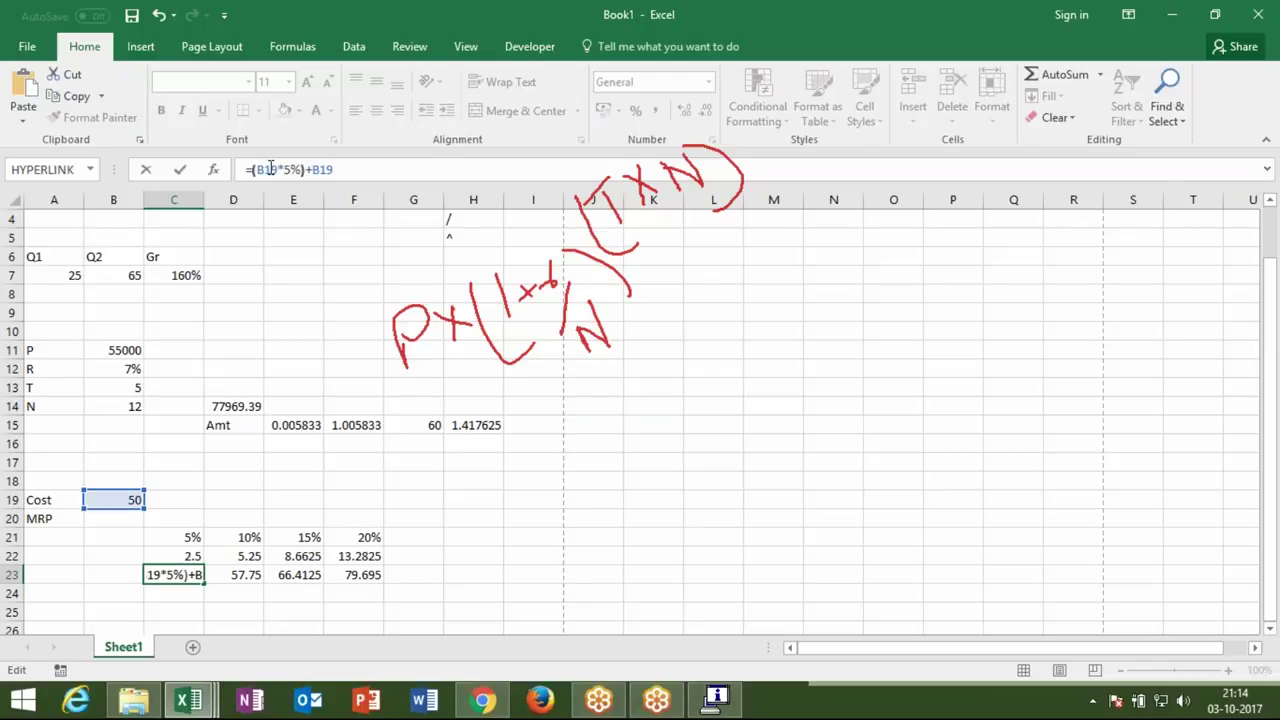
pyautogui.press('Return')
# Step: Copy C23's new formula text for reuse in the 10% column cells
pyautogui.press('Up')
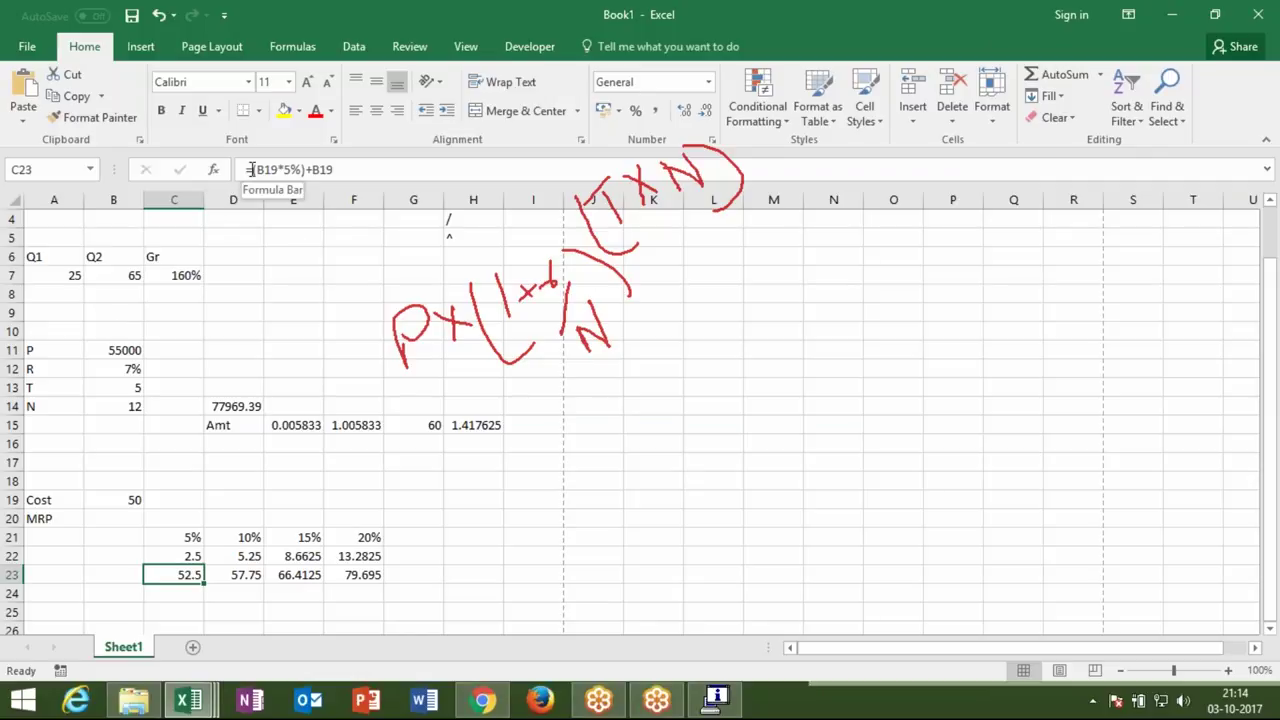
pyautogui.moveTo(253, 170); pyautogui.dragTo(430, 172)
pyautogui.hotkey('ctrl', 'c')
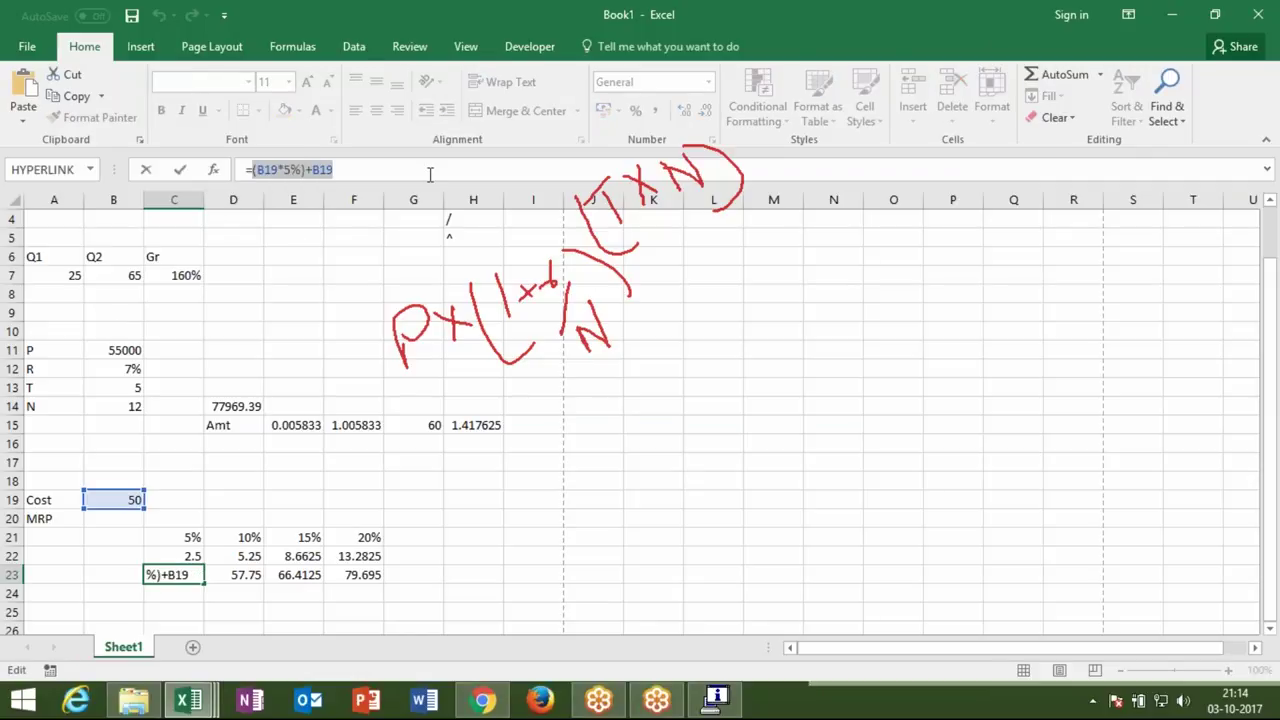
pyautogui.press('Escape')
pyautogui.press('Right')
pyautogui.press('Up')
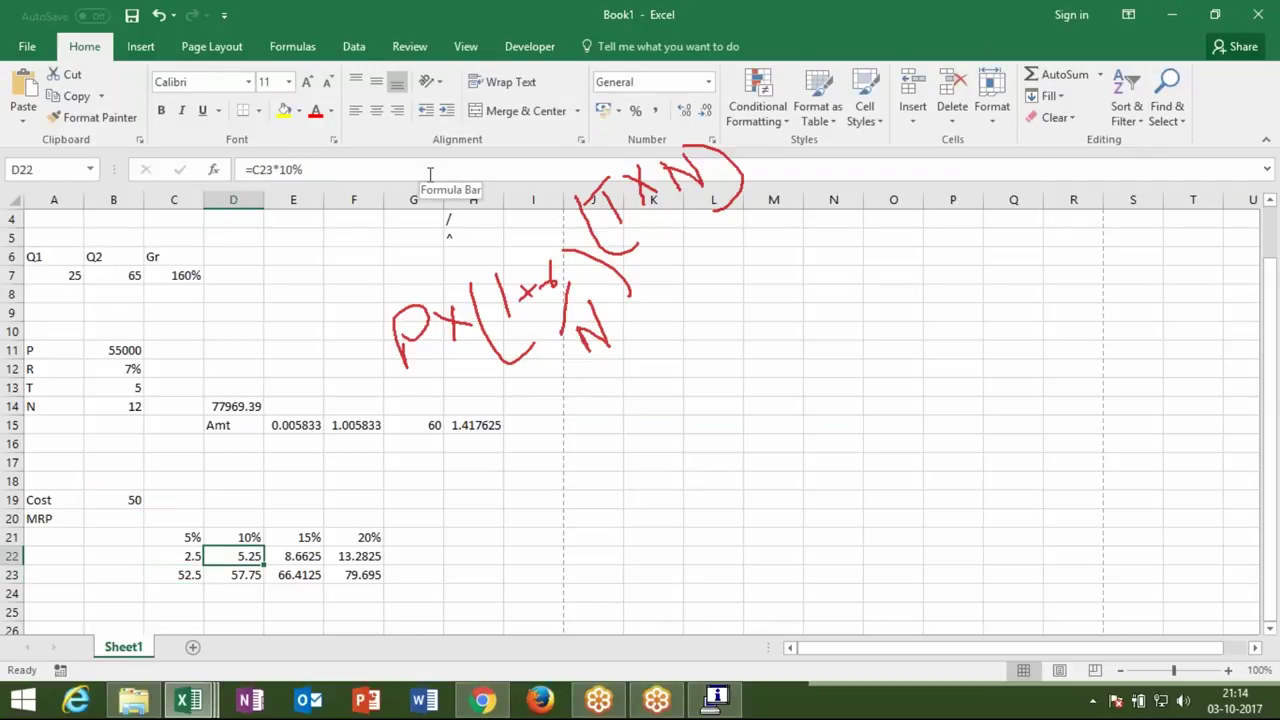
pyautogui.click(273, 170)
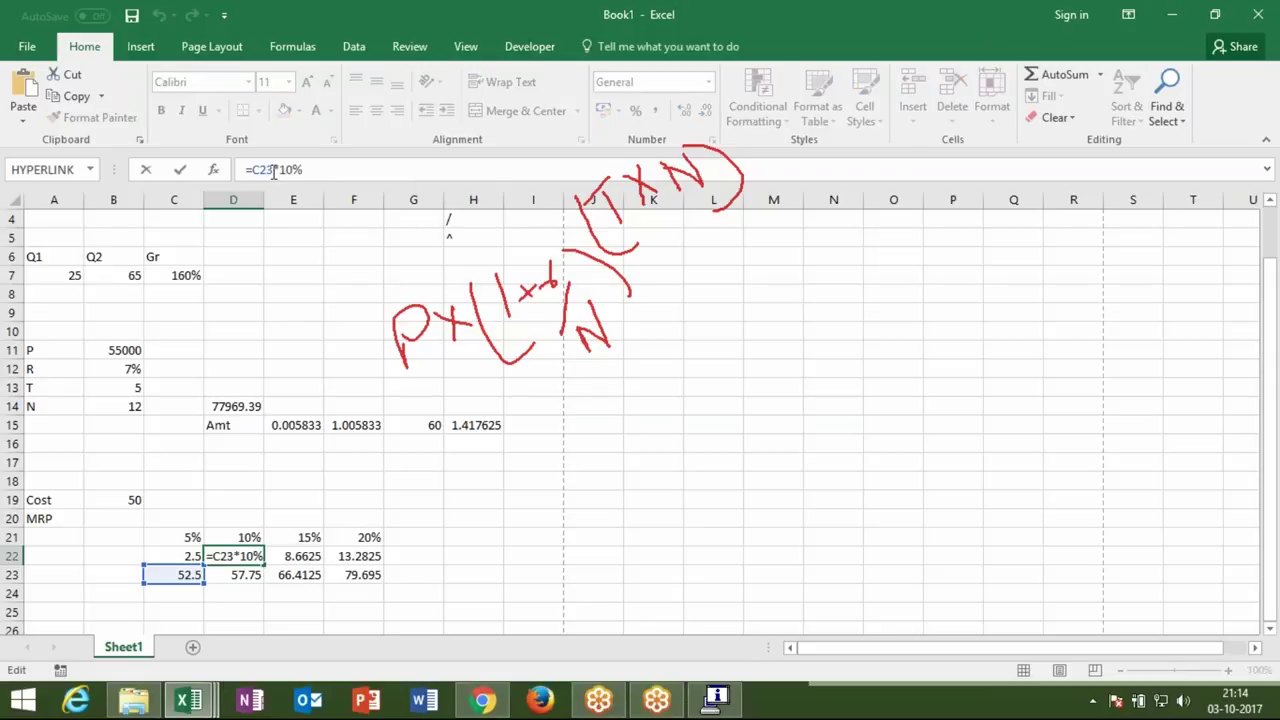
# Step: Nest D22 as =((B19*5%)+B19)*10% and substitute the 5% price expression for C23 in D23
pyautogui.press('BackSpace')
pyautogui.press('BackSpace')
pyautogui.press('BackSpace')
pyautogui.write('((B19*5%)+B19')
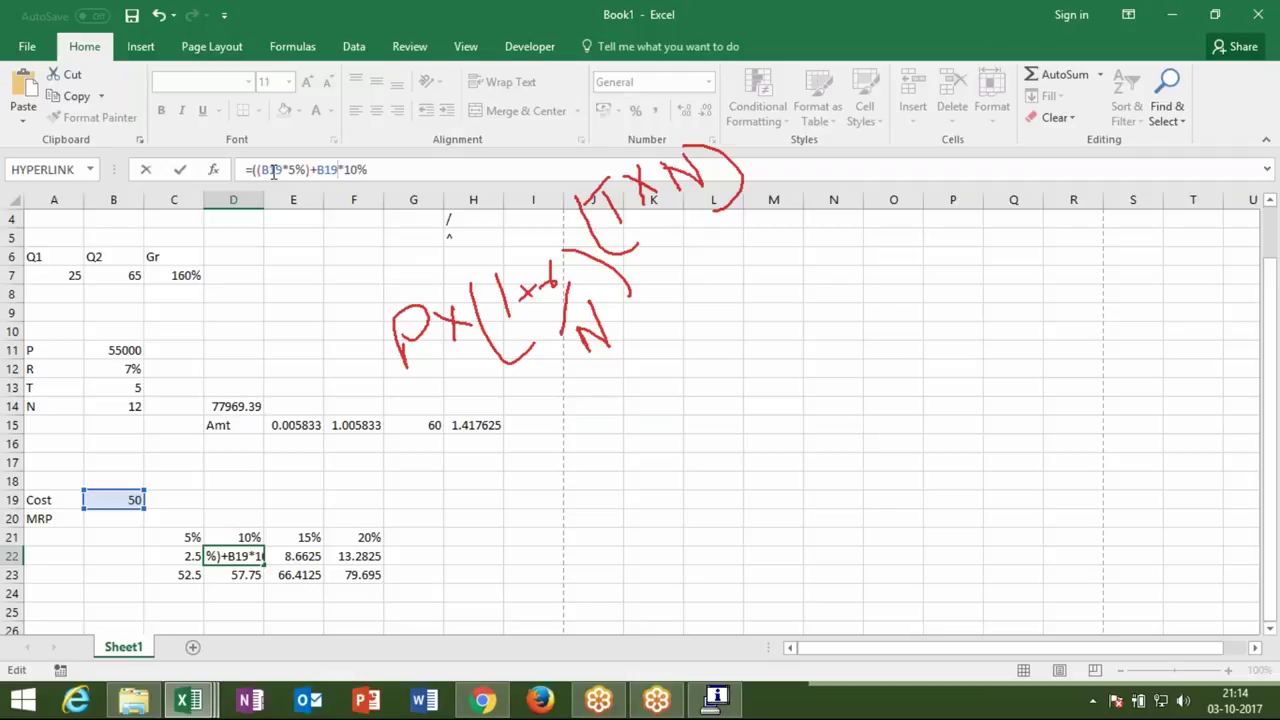
pyautogui.write(')')
pyautogui.press('Return')
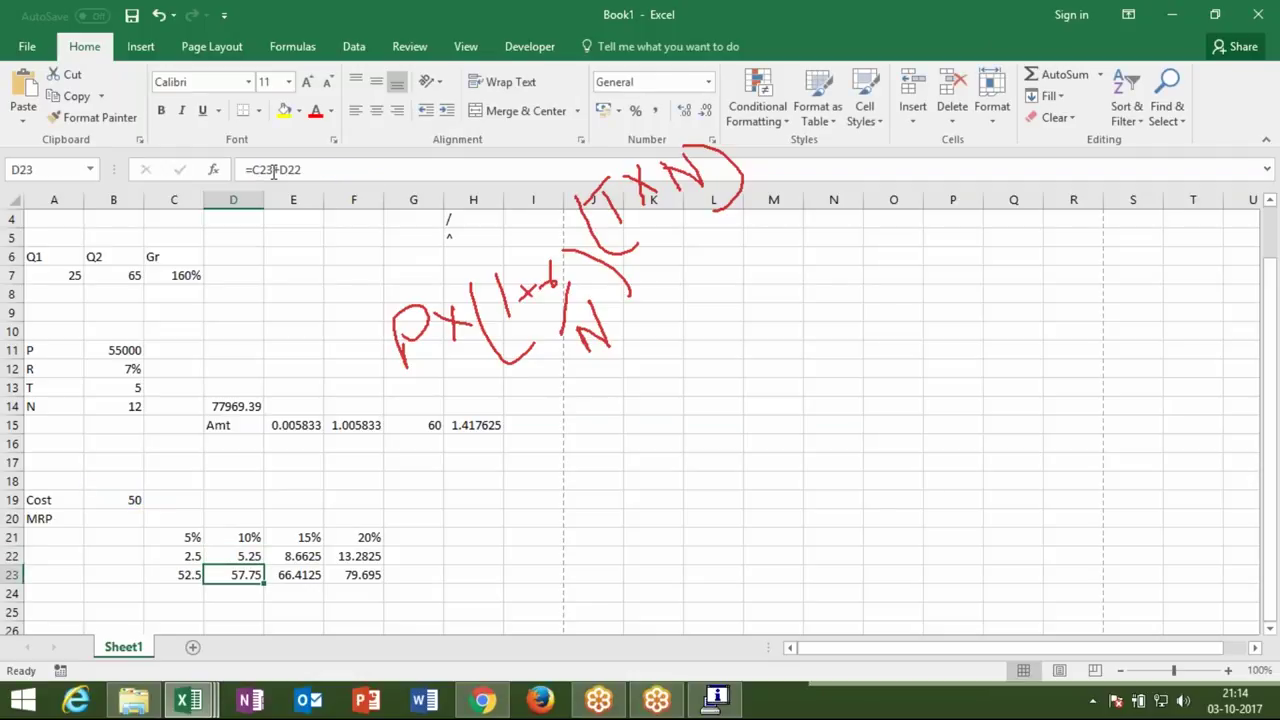
pyautogui.click(273, 170)
pyautogui.press('BackSpace')
pyautogui.press('BackSpace')
pyautogui.press('BackSpace')
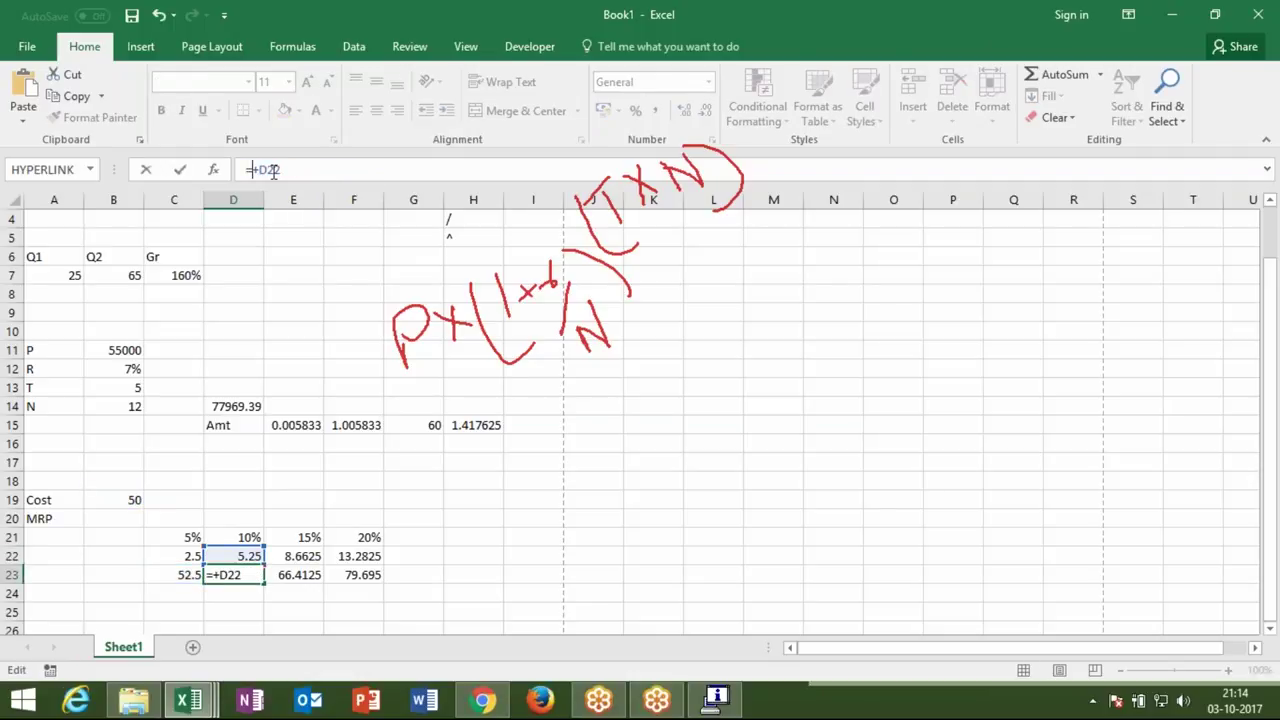
pyautogui.write('(')
pyautogui.hotkey('ctrl', 'v')
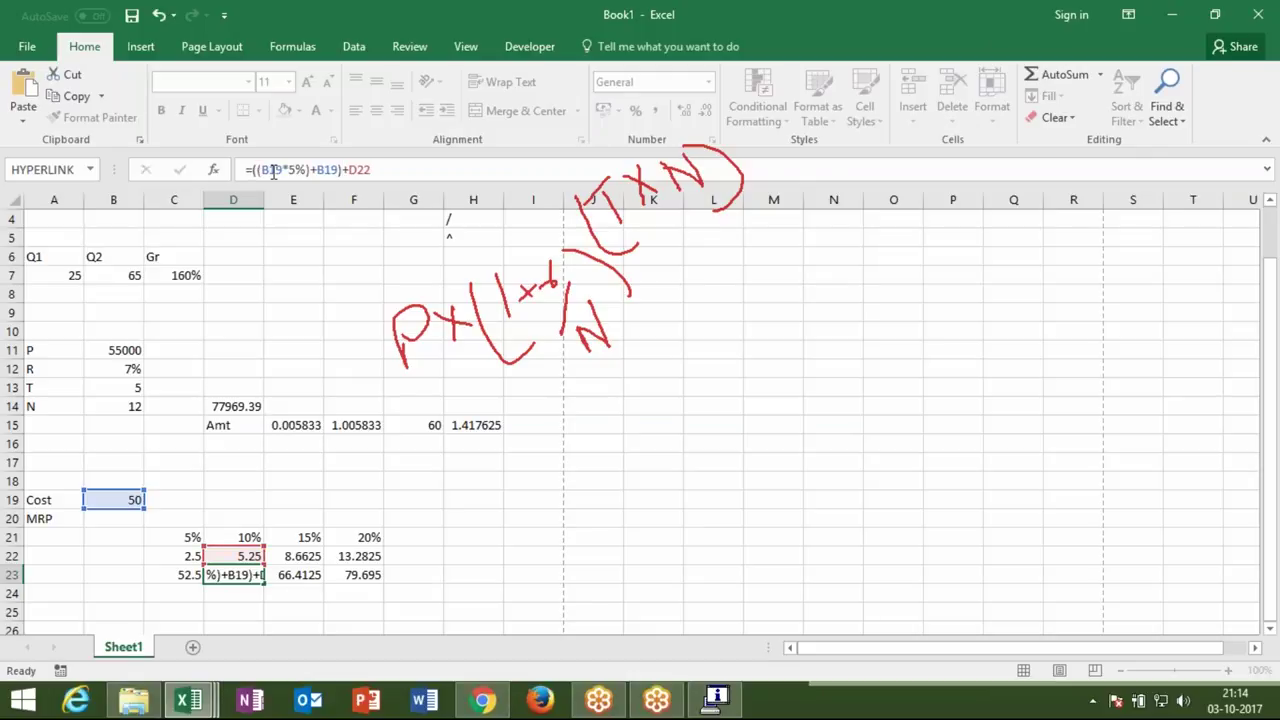
pyautogui.press('Return')
pyautogui.press('Up')
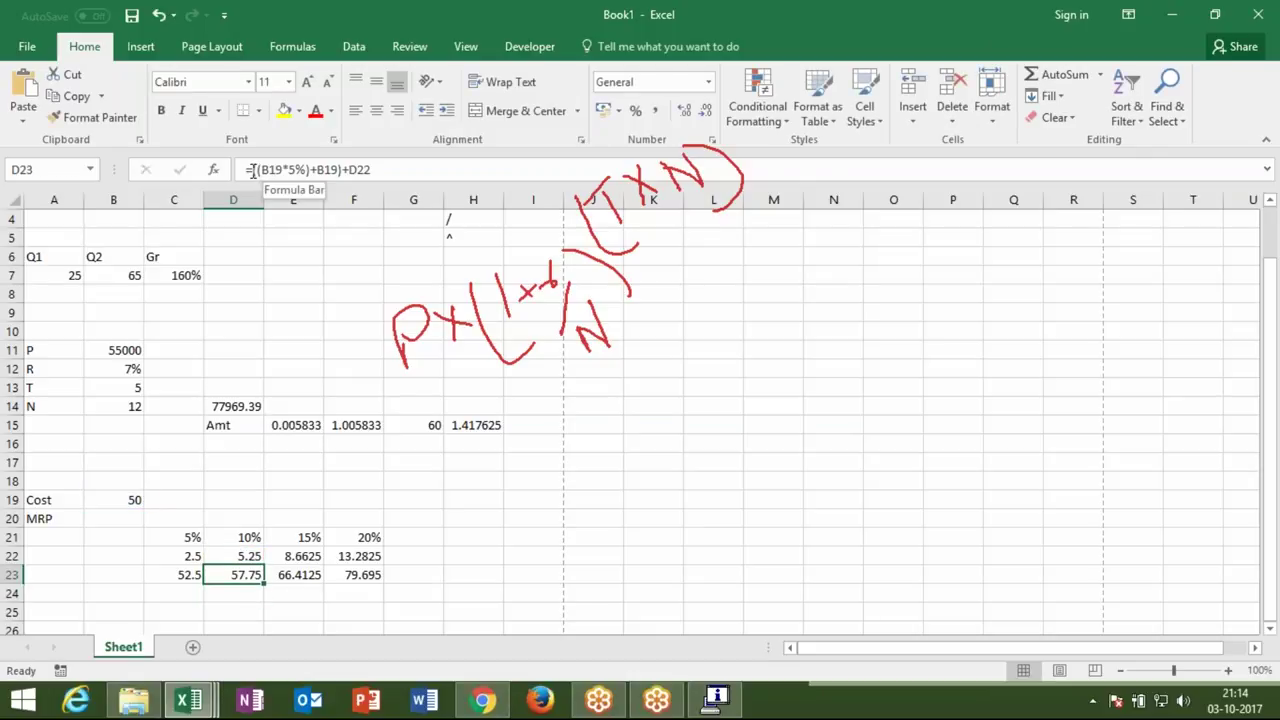
pyautogui.click(252, 170)
pyautogui.keyDown('shift'); pyautogui.click(371, 170); pyautogui.keyUp('shift')
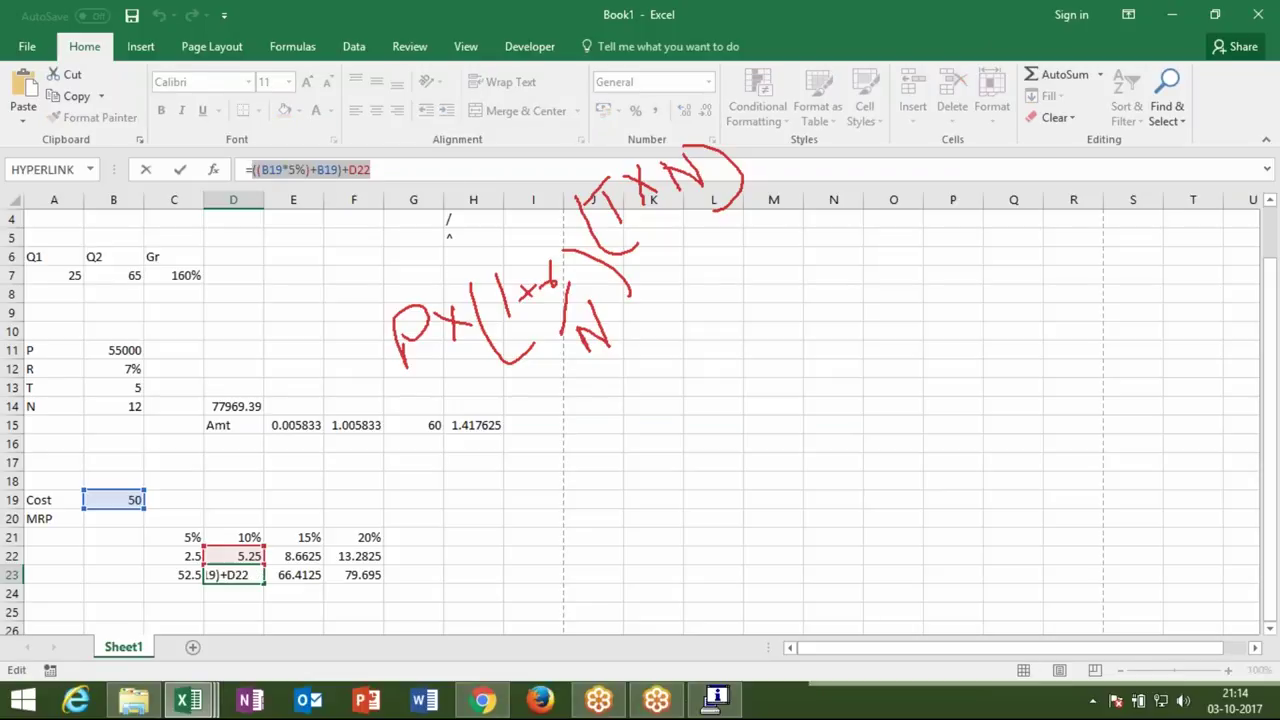
pyautogui.press('Escape')
# Step: Make D23 read =((B19*5%)+B19)+((B19*5%)+B19)*10%, still giving 57.75
pyautogui.click(233, 556)
pyautogui.moveTo(252, 170); pyautogui.dragTo(433, 170)
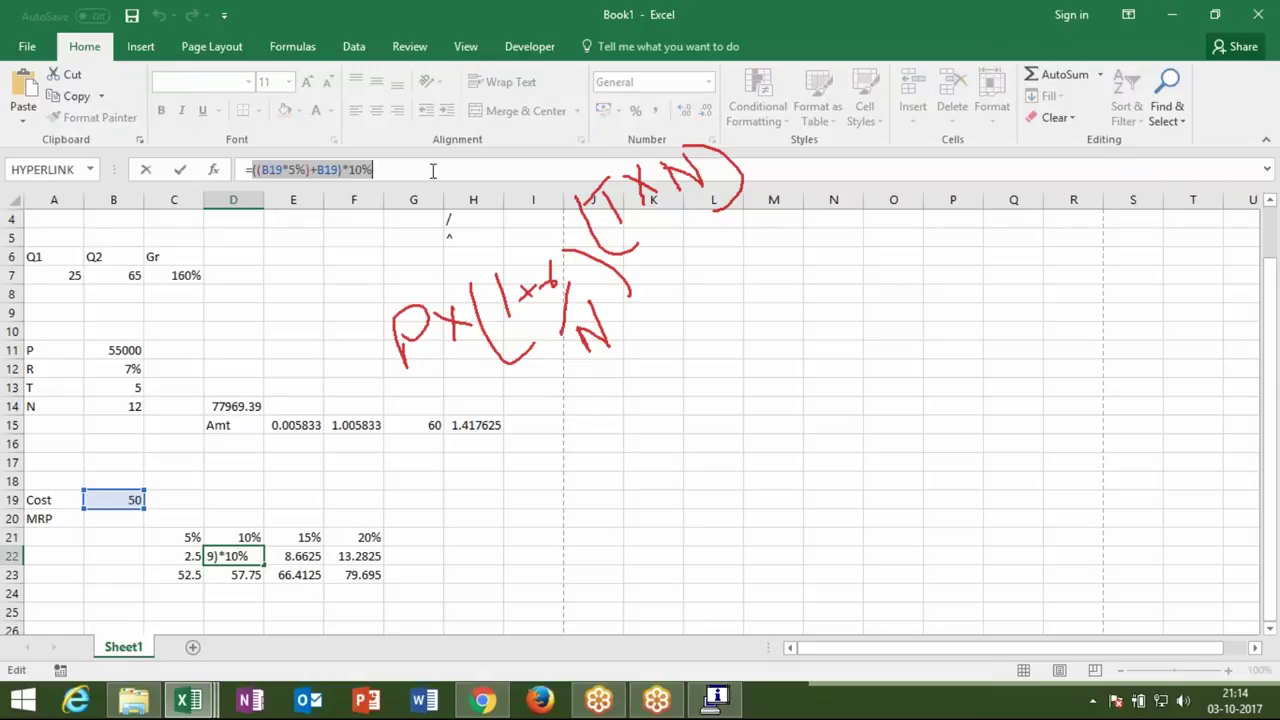
pyautogui.press('Return')
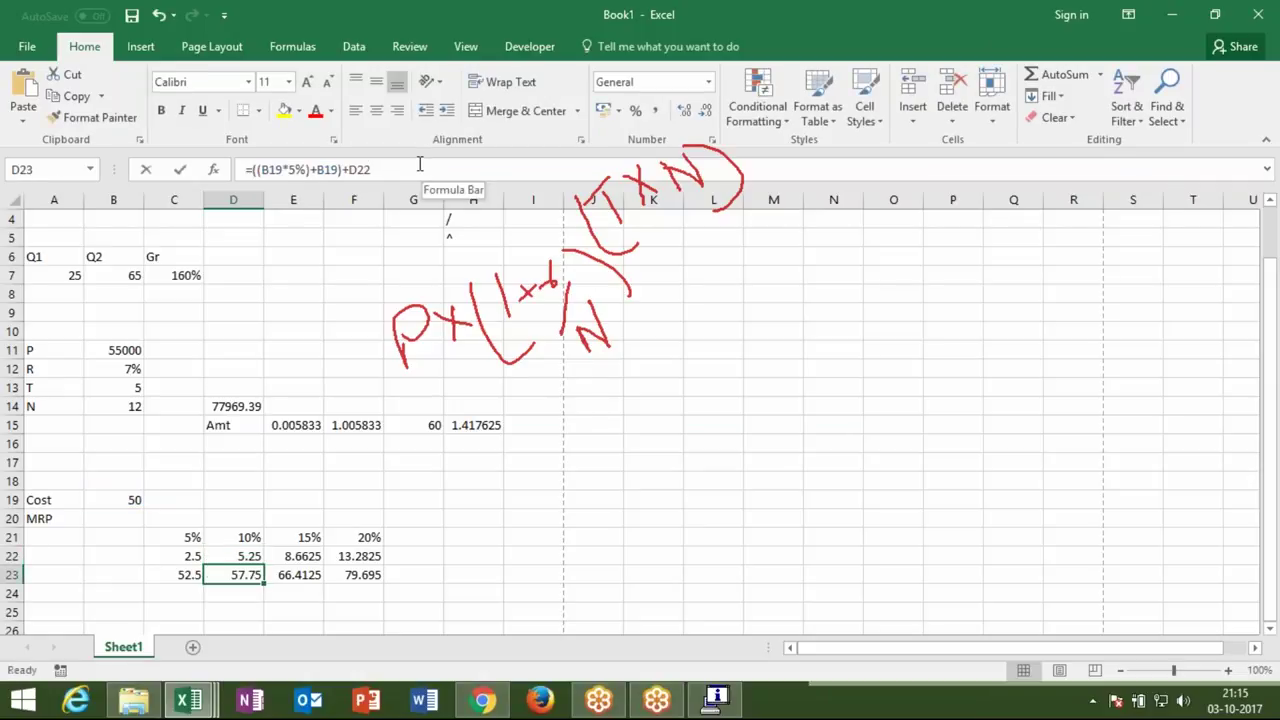
pyautogui.click(421, 166)
pyautogui.press('BackSpace')
pyautogui.press('BackSpace')
pyautogui.press('BackSpace')
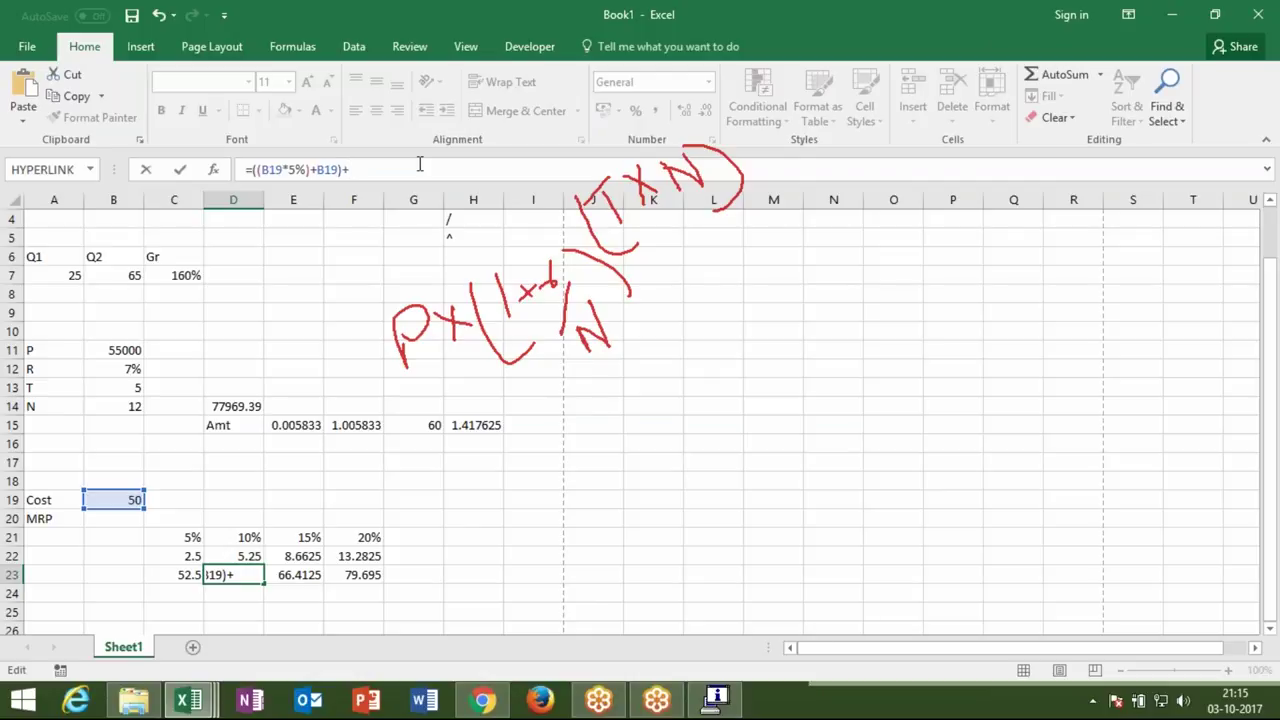
pyautogui.write('((B19*5%)+B19)*10%')
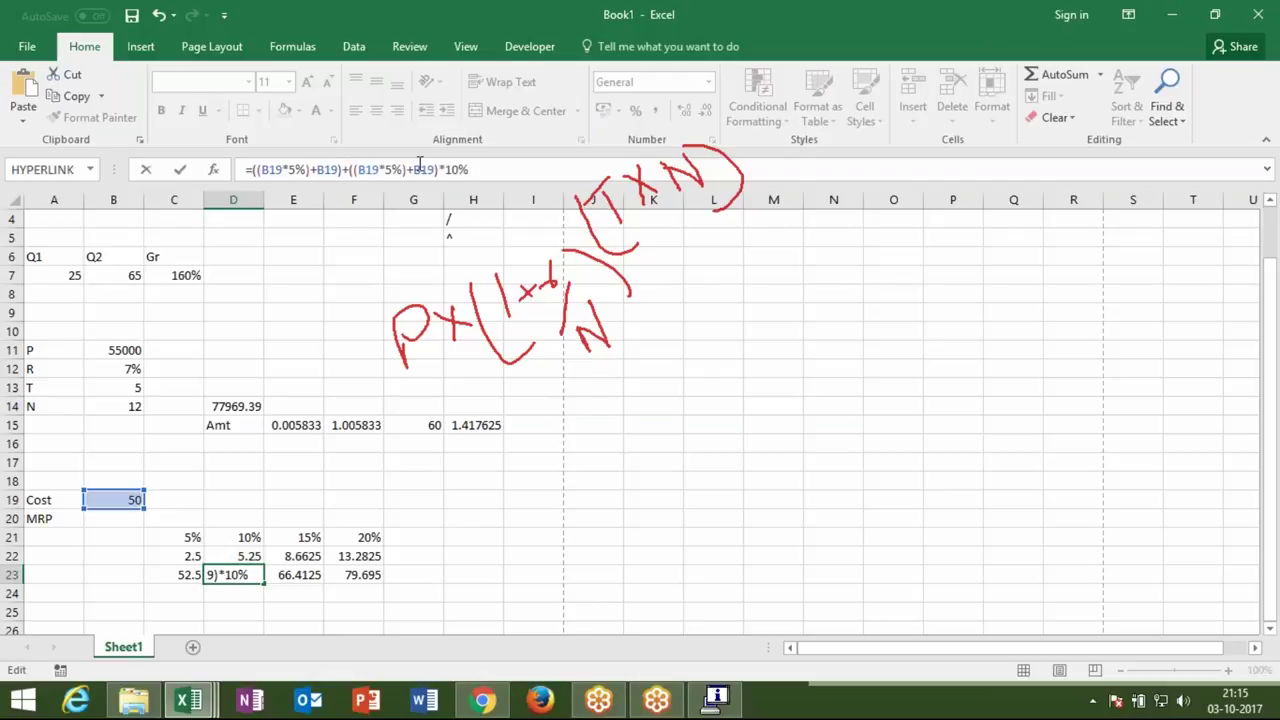
pyautogui.press('Return')
pyautogui.press('Up')
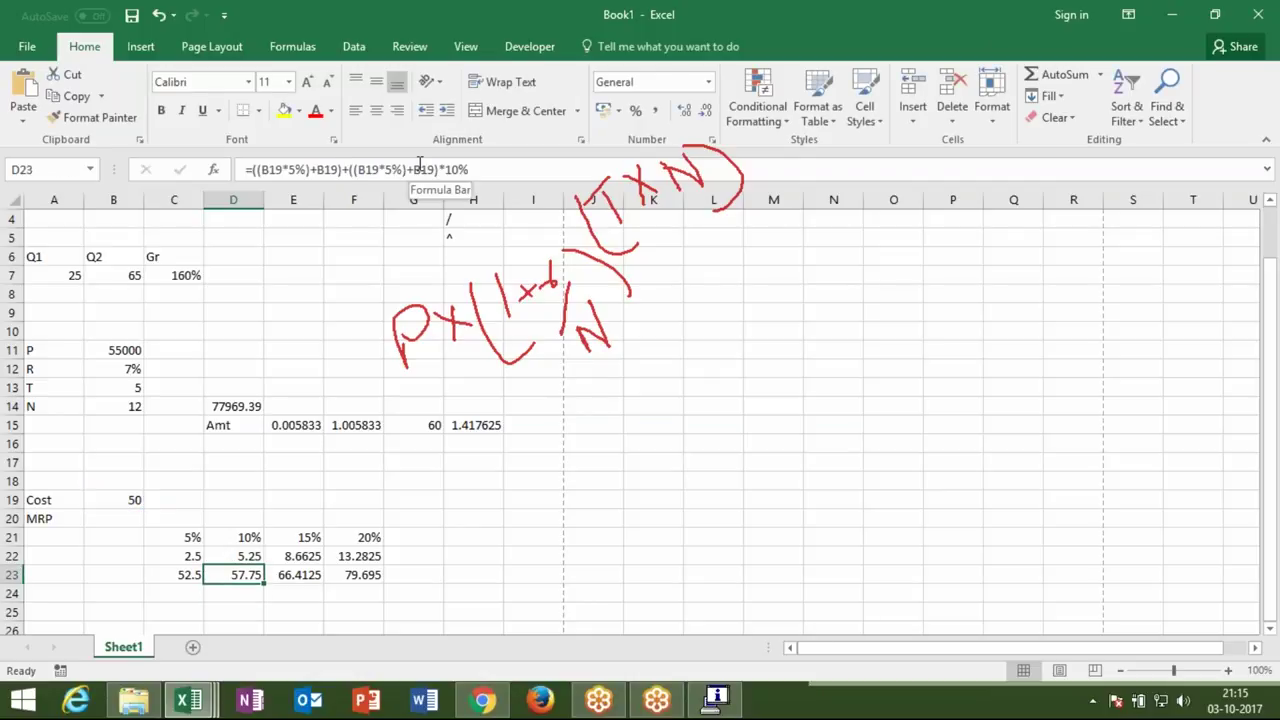
pyautogui.moveTo(255, 170); pyautogui.dragTo(590, 178)
pyautogui.hotkey('ctrl', 'c')
# Step: Replace E22's D23 reference with the pasted B19-based expression in parentheses
pyautogui.press('Escape')
pyautogui.press('Right')
pyautogui.press('Up')
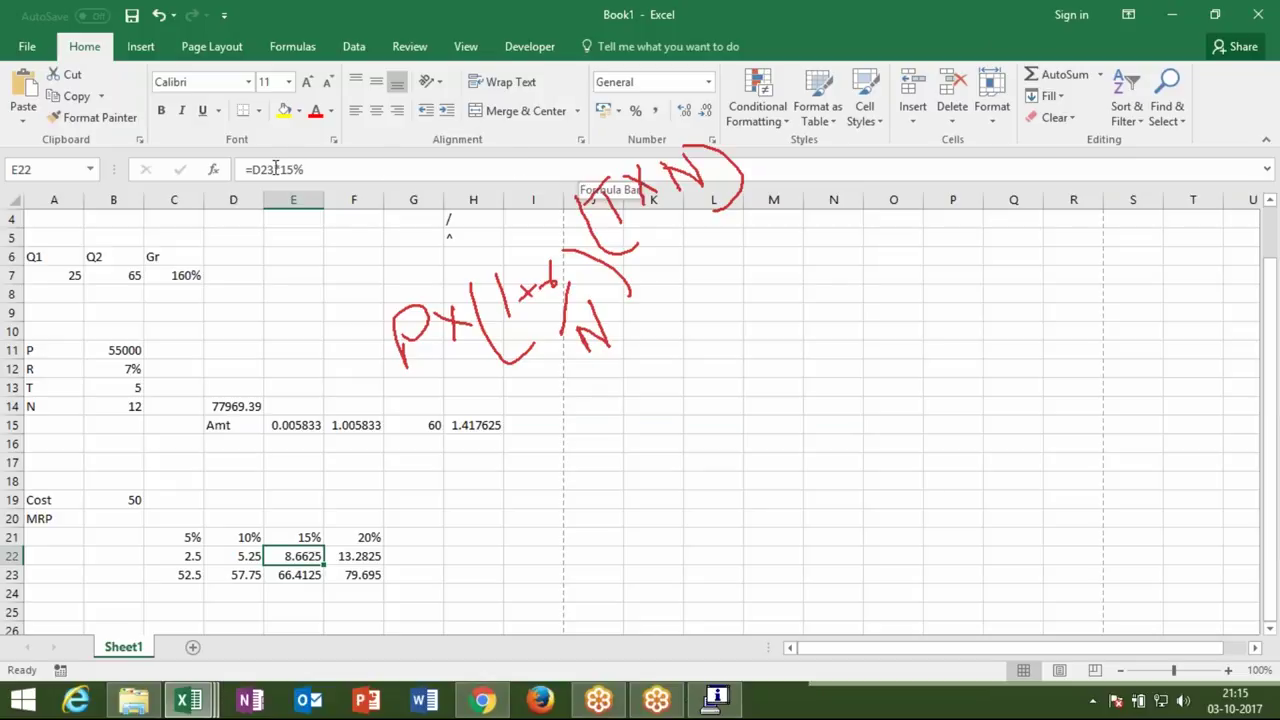
pyautogui.click(275, 169)
pyautogui.press('BackSpace')
pyautogui.press('BackSpace')
pyautogui.press('BackSpace')
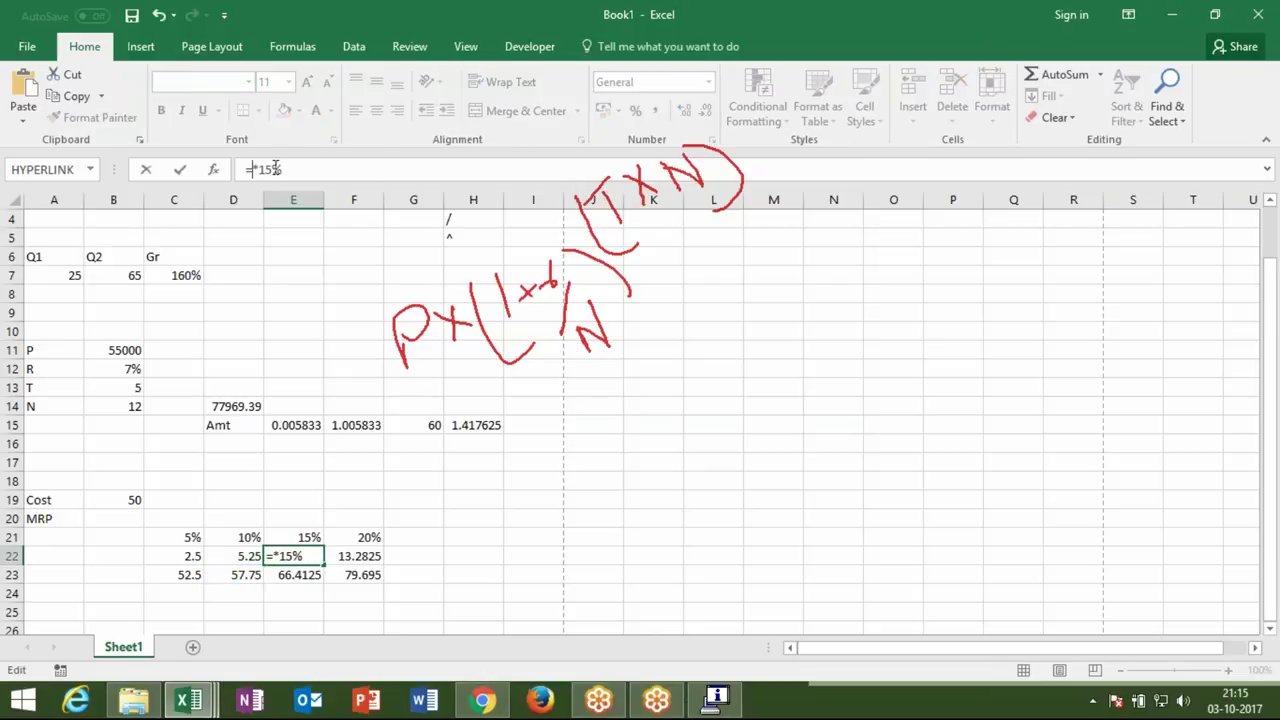
pyautogui.write('(')
pyautogui.hotkey('ctrl', 'v')
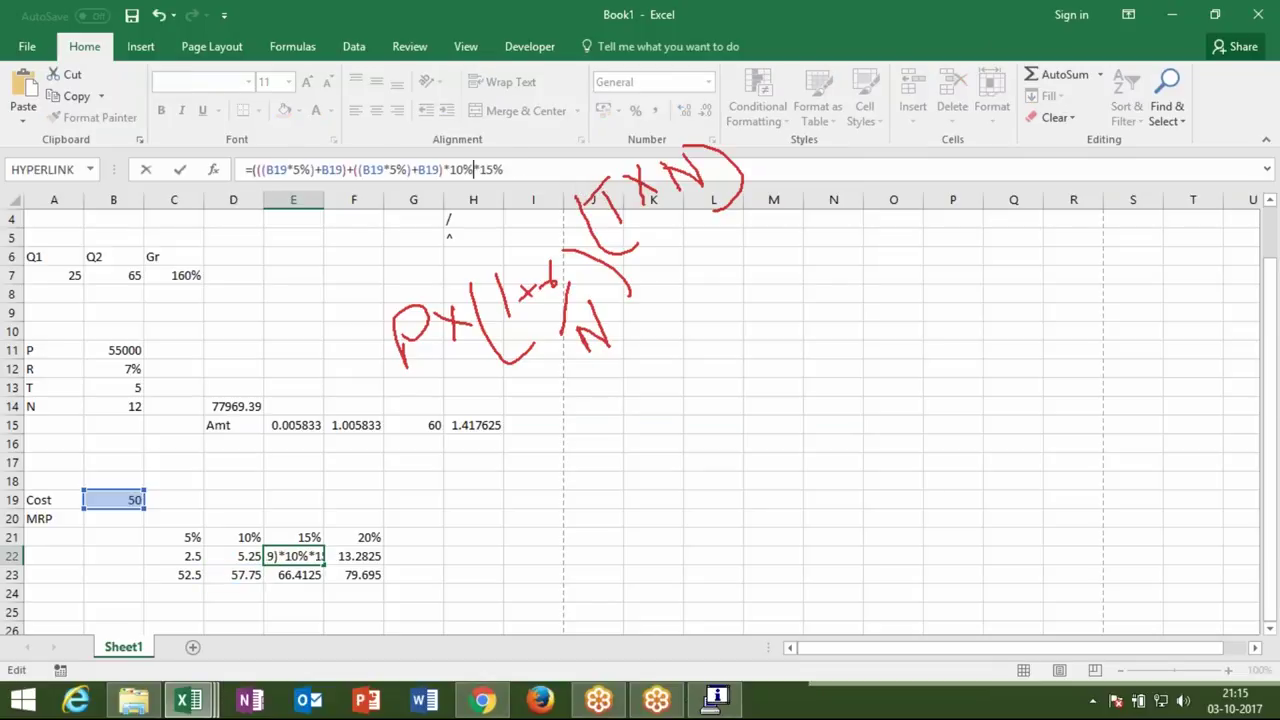
pyautogui.write(')')
pyautogui.press('Return')
# Step: Replace the D23 reference in E23 with the pasted Cost-based expression in parentheses
pyautogui.click(290, 170)
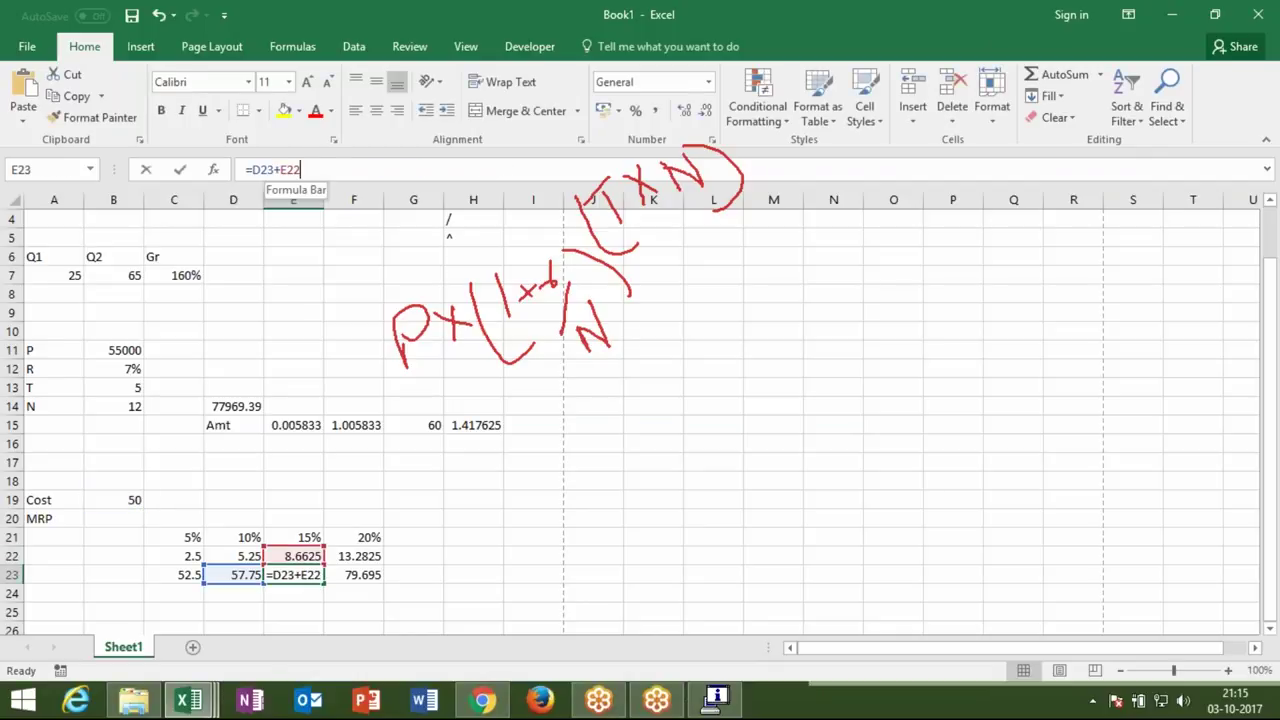
pyautogui.press('Left')
pyautogui.press('Left')
pyautogui.press('Left')
pyautogui.press('BackSpace')
pyautogui.press('BackSpace')
pyautogui.press('BackSpace')
pyautogui.write('(')
pyautogui.hotkey('ctrl', 'v')
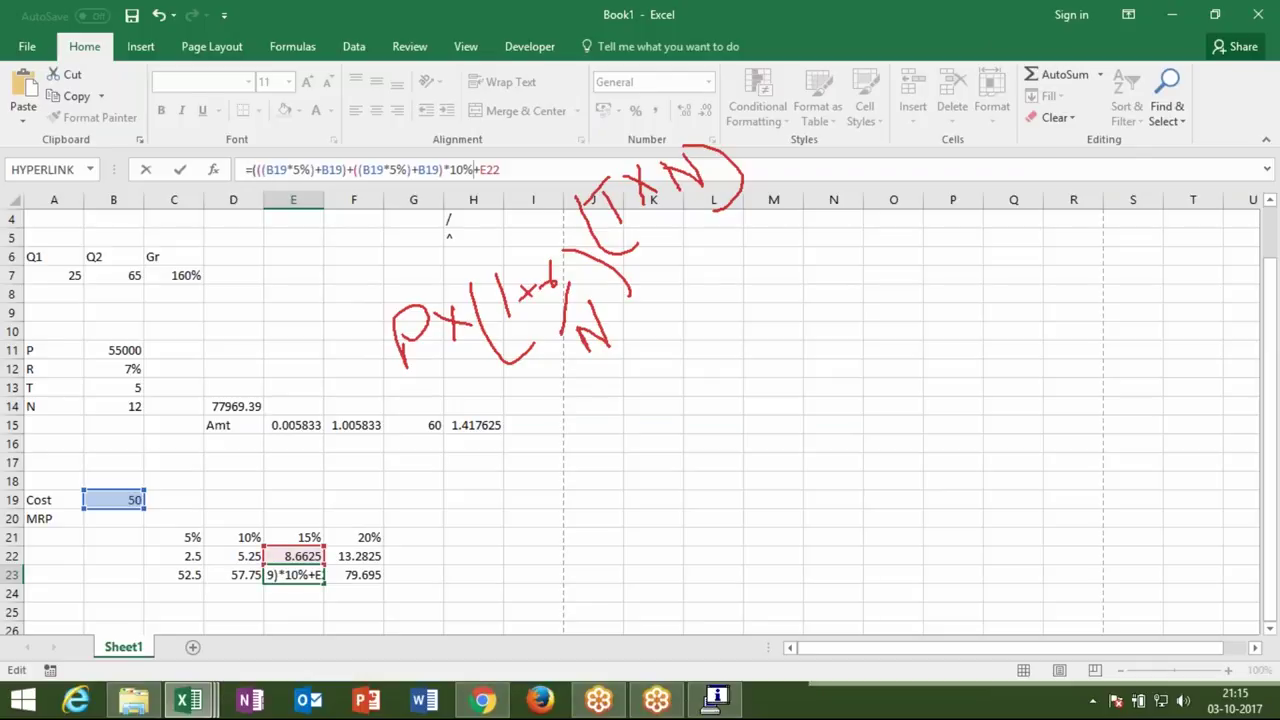
pyautogui.write(')')
pyautogui.press('Return')
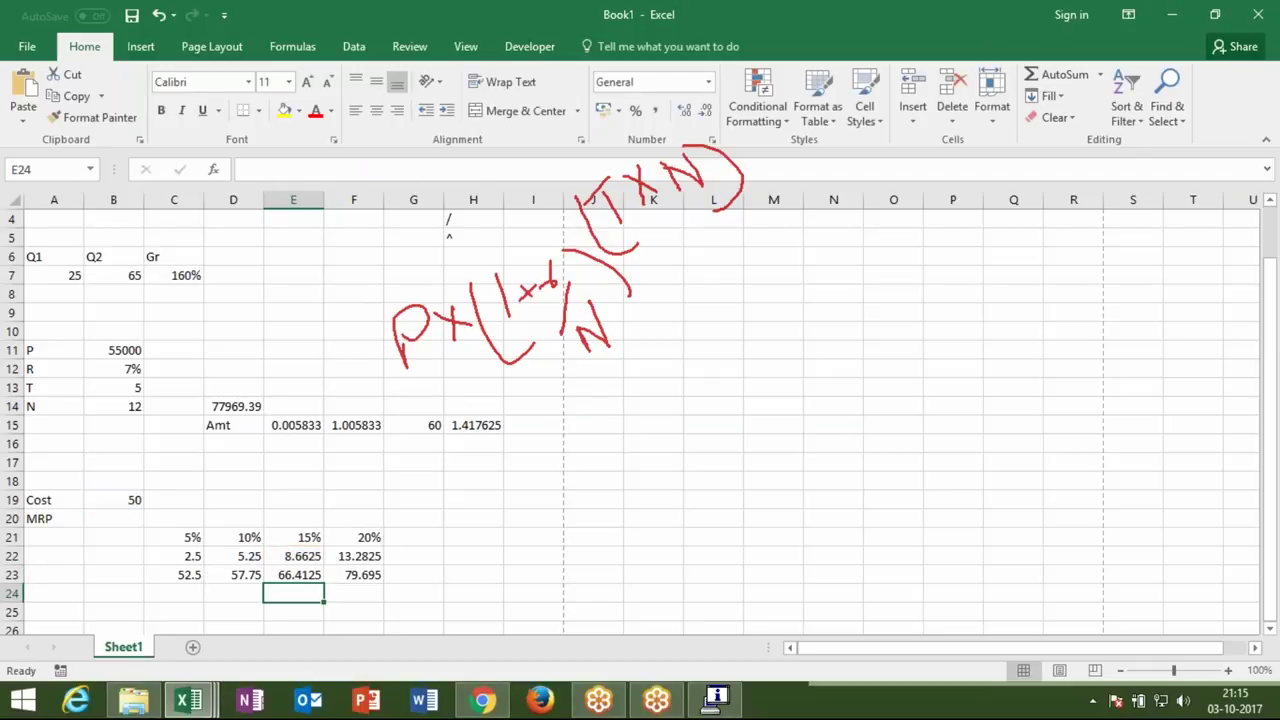
# Step: Copy E22's formula text and nest it into E23 in place of its E22 reference
pyautogui.press('Up')
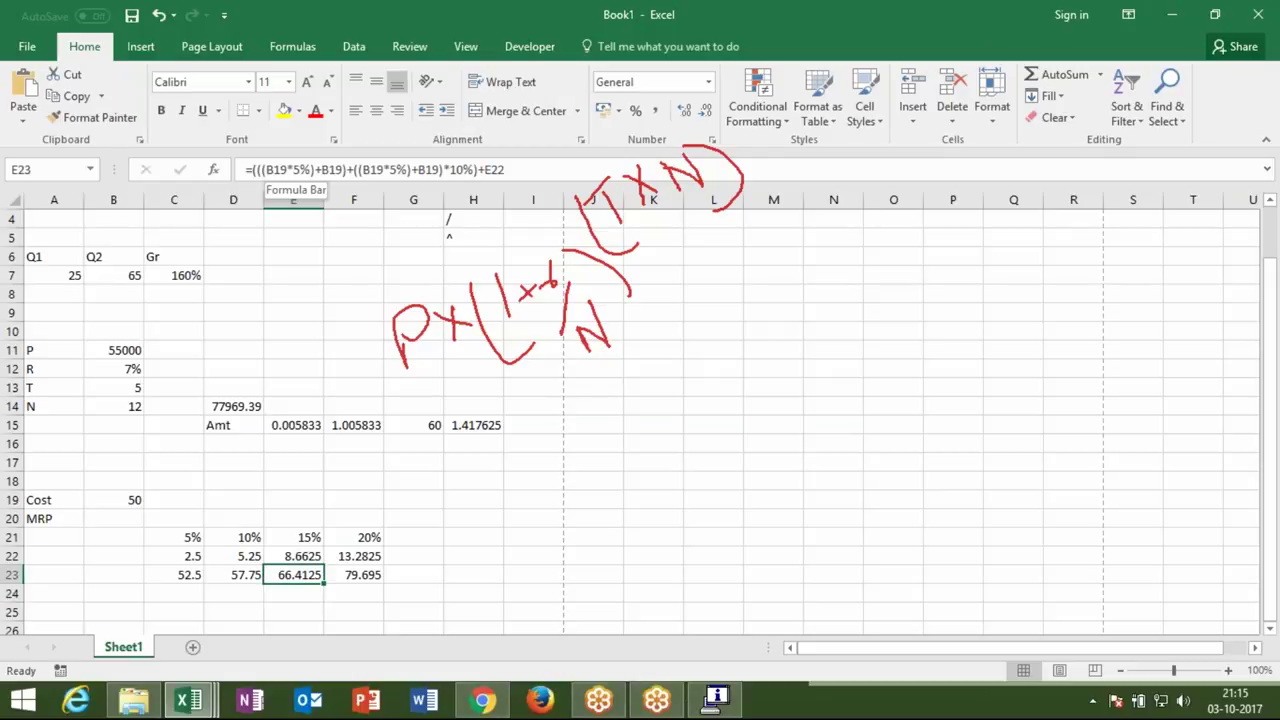
pyautogui.press('Up')
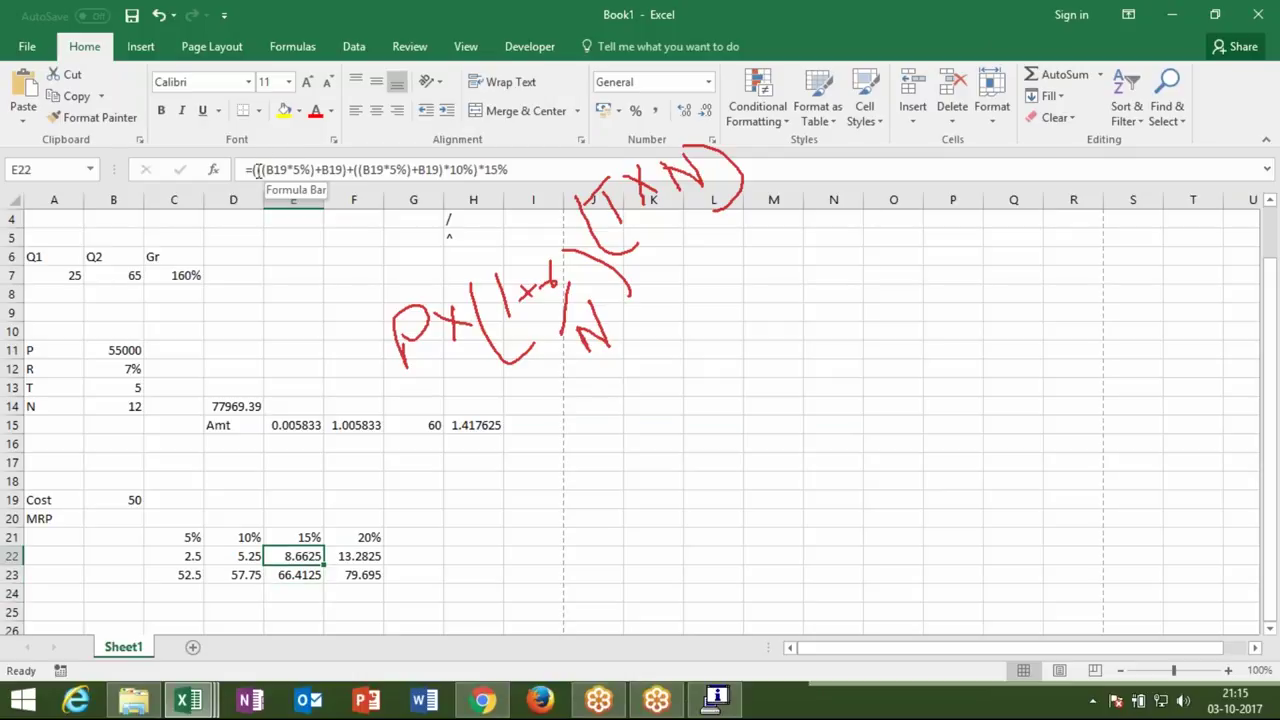
pyautogui.doubleClick(258, 170)
pyautogui.moveTo(498, 181); pyautogui.dragTo(508, 170)
pyautogui.hotkey('ctrl', 'c')
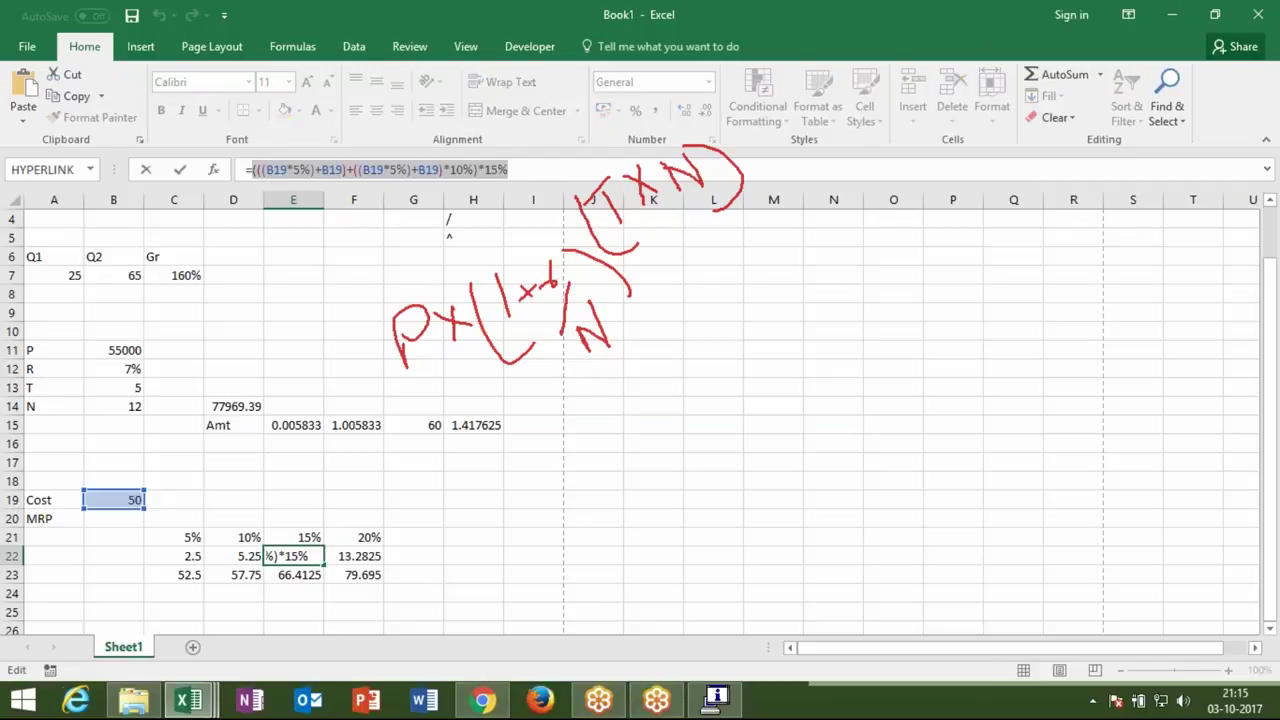
pyautogui.press('Return')
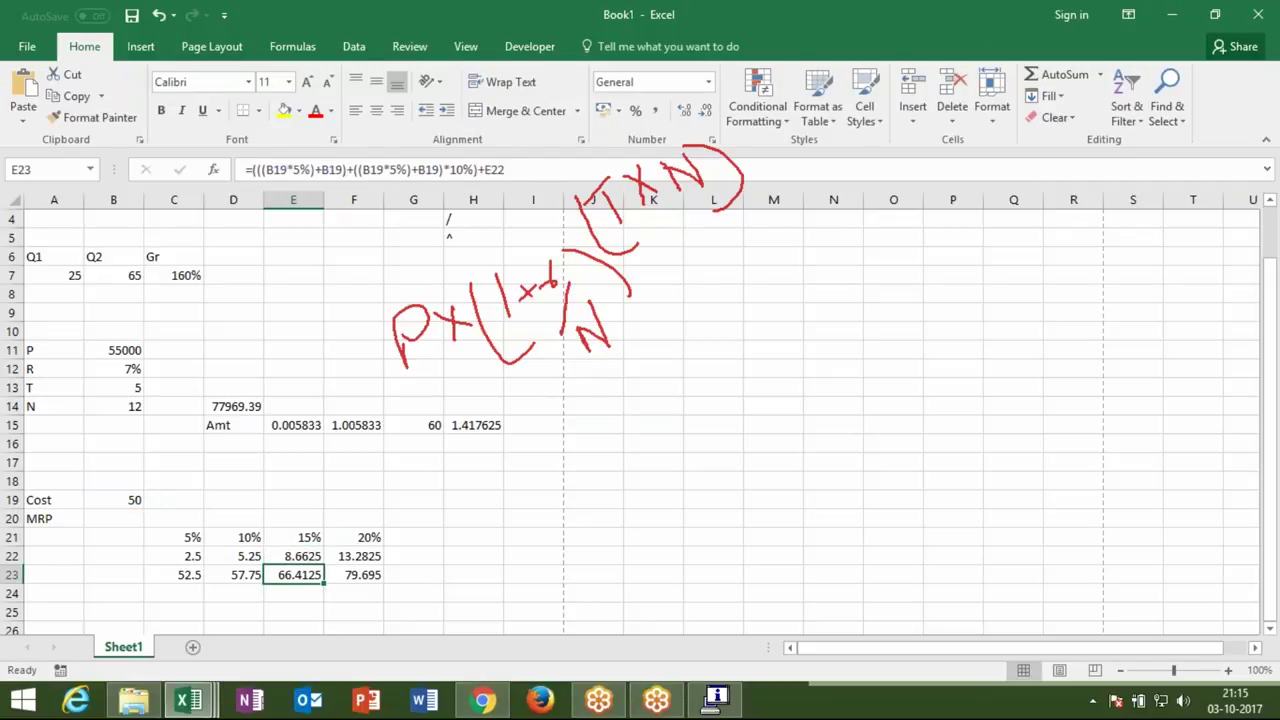
pyautogui.press('F2')
pyautogui.press('BackSpace')
pyautogui.press('BackSpace')
pyautogui.press('BackSpace')
pyautogui.write('(')
pyautogui.hotkey('ctrl', 'v')
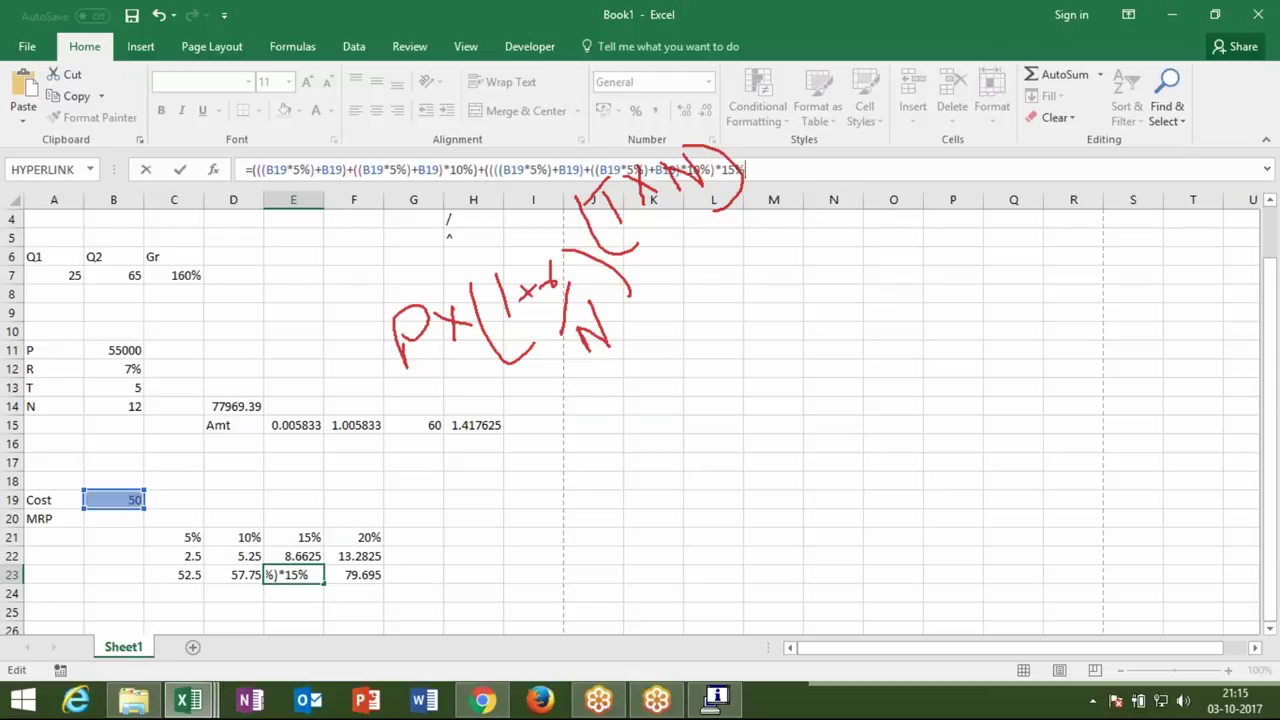
pyautogui.write(')')
pyautogui.hotkey('ctrl', 'Return')
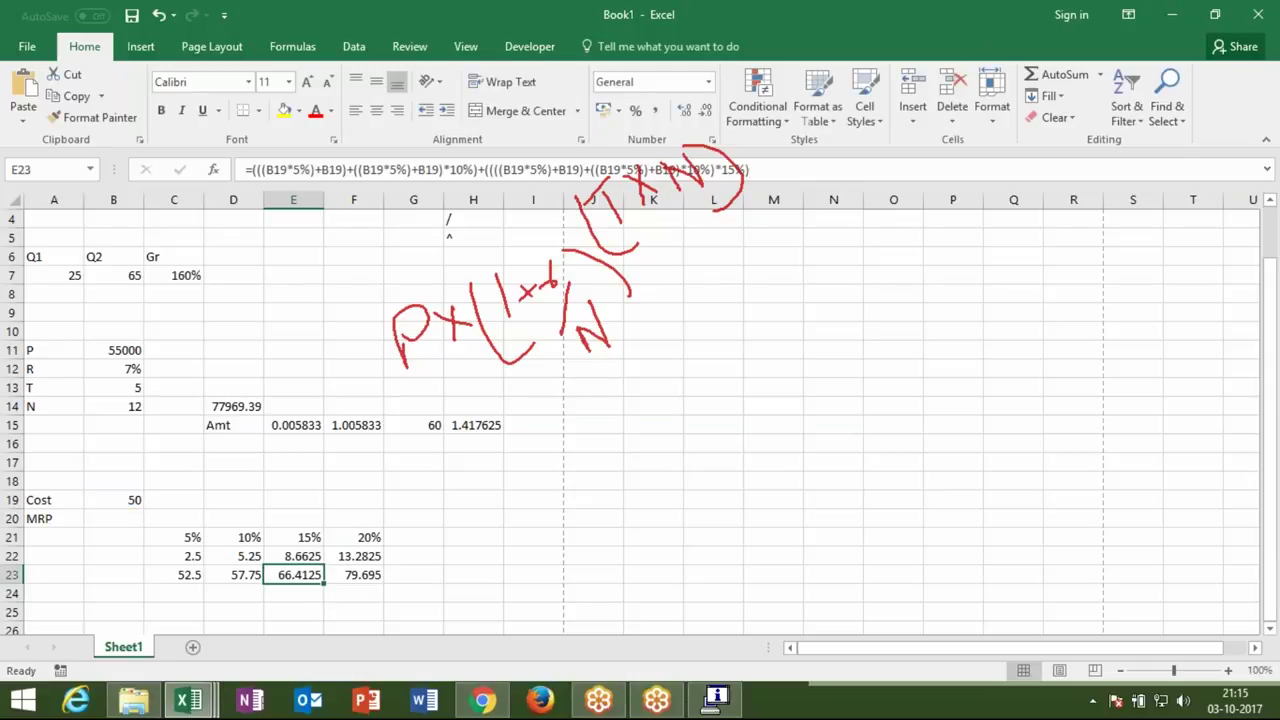
# Step: Select E23's entire nested formula text in the formula bar for reuse
pyautogui.moveTo(252, 169); pyautogui.dragTo(886, 193)
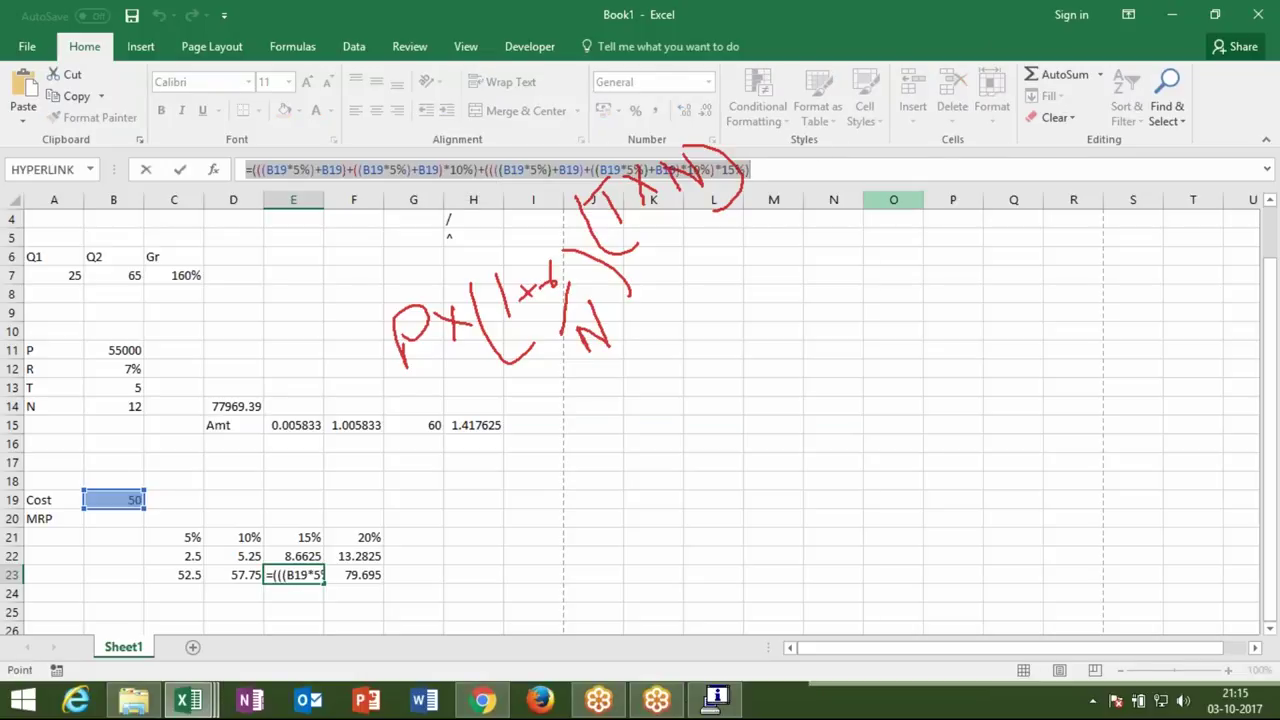
pyautogui.click(888, 198)
pyautogui.press('Escape')
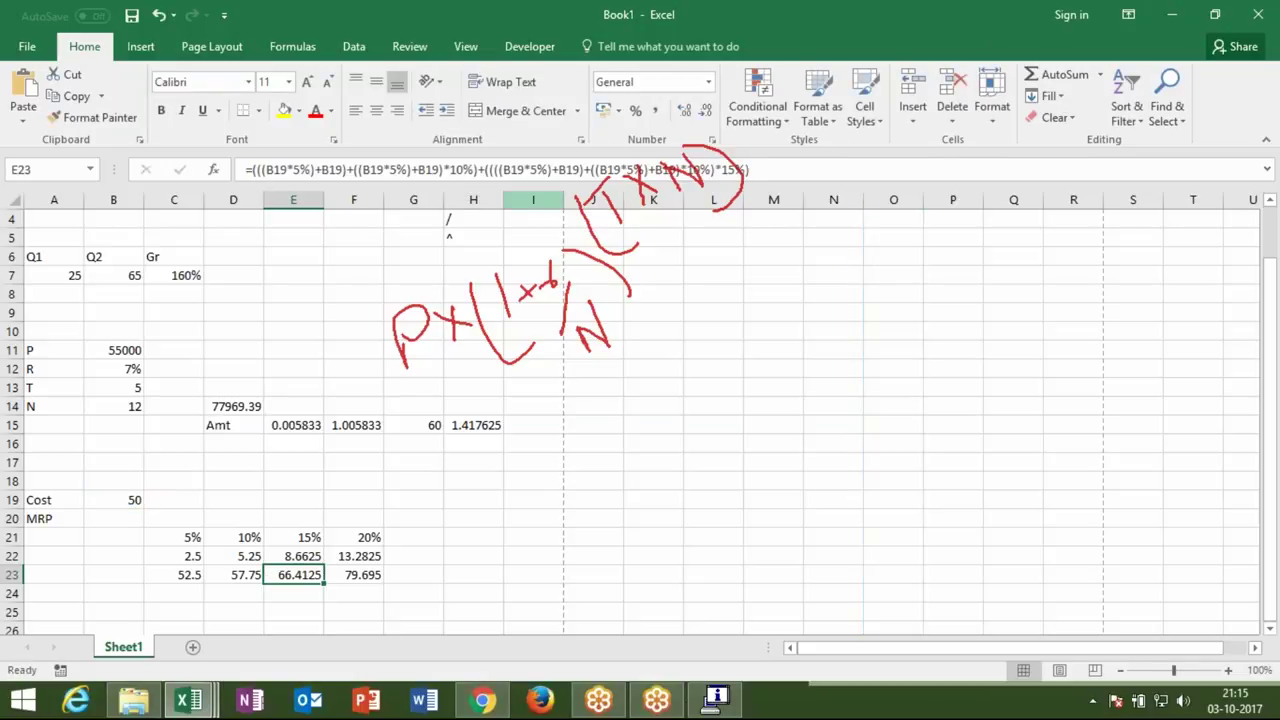
pyautogui.moveTo(251, 169); pyautogui.dragTo(822, 166)
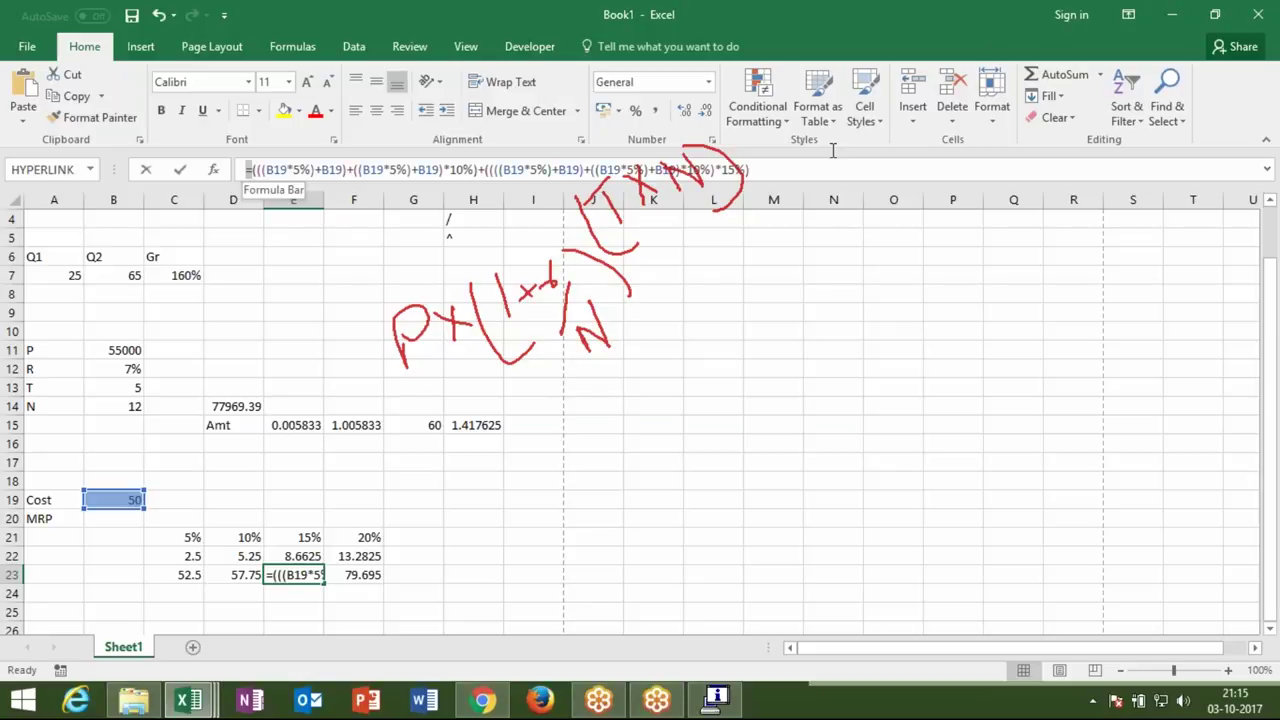
# Step: Replace F22's E23 reference with E23's copied Cost-based formula in parentheses
pyautogui.press('Escape')
pyautogui.press('Up')
pyautogui.press('Right')
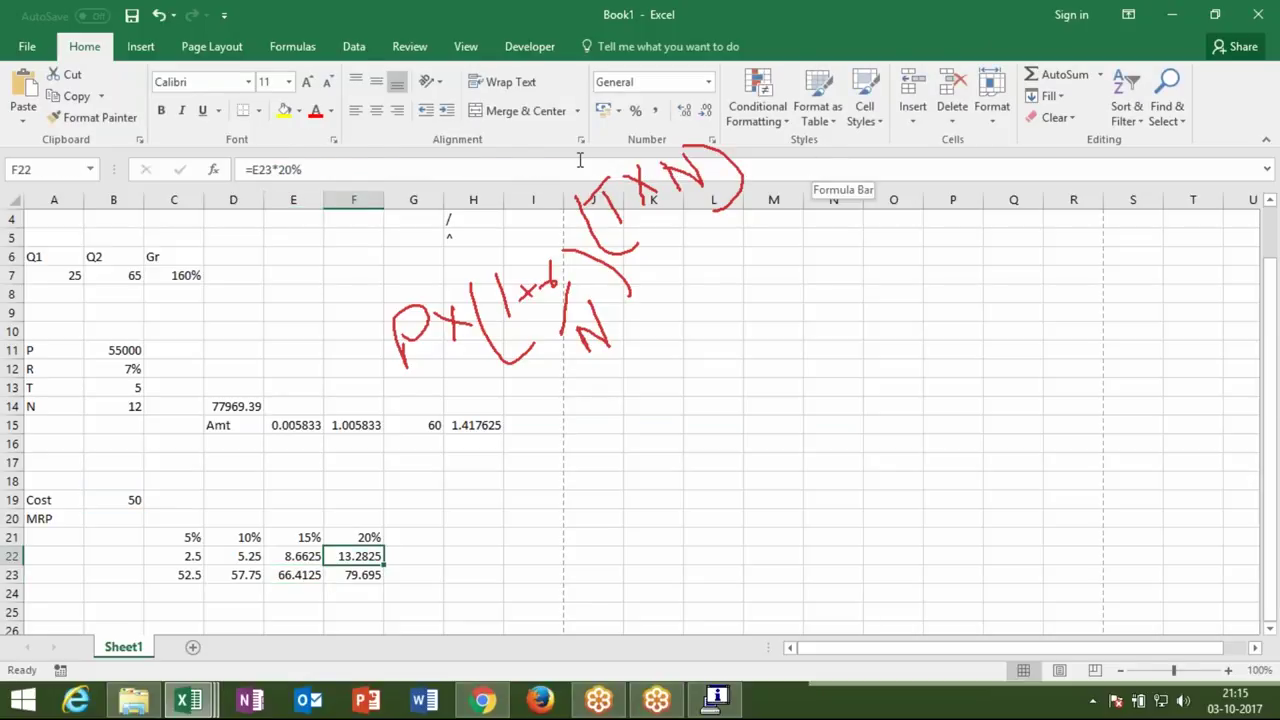
pyautogui.doubleClick(268, 169)
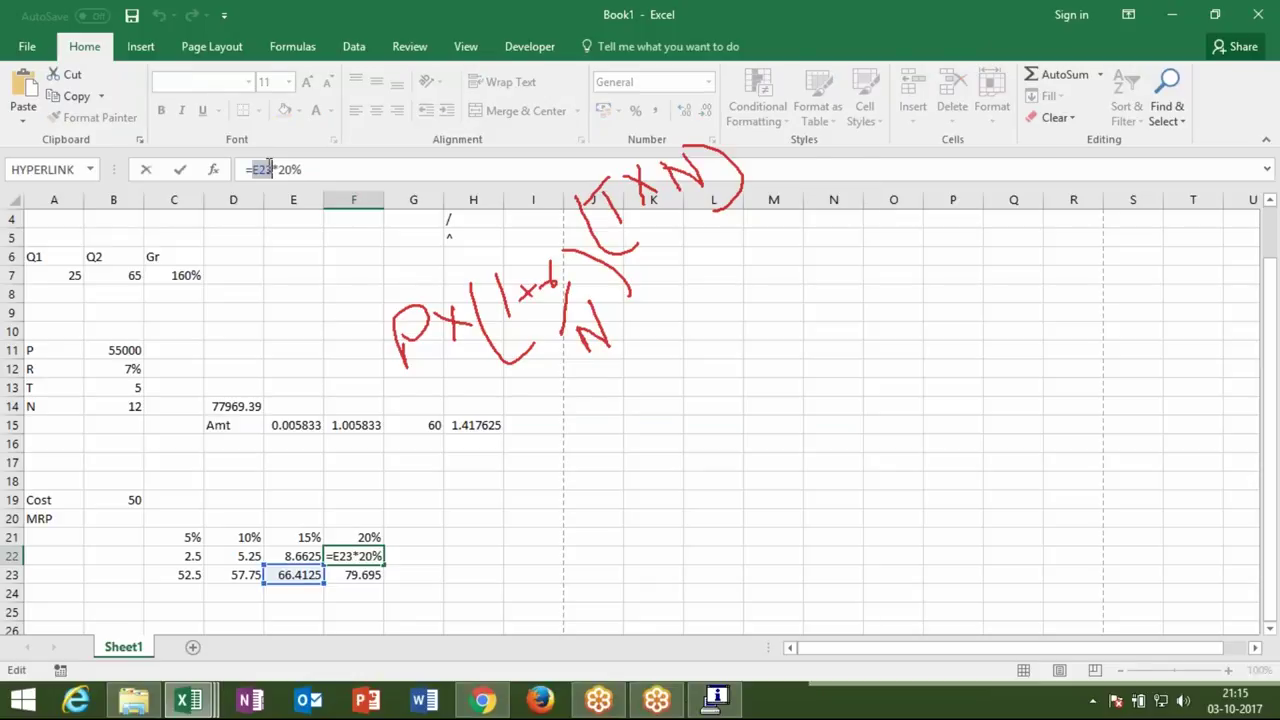
pyautogui.press('BackSpace')
pyautogui.write('(')
pyautogui.hotkey('ctrl', 'v')
pyautogui.write(')')
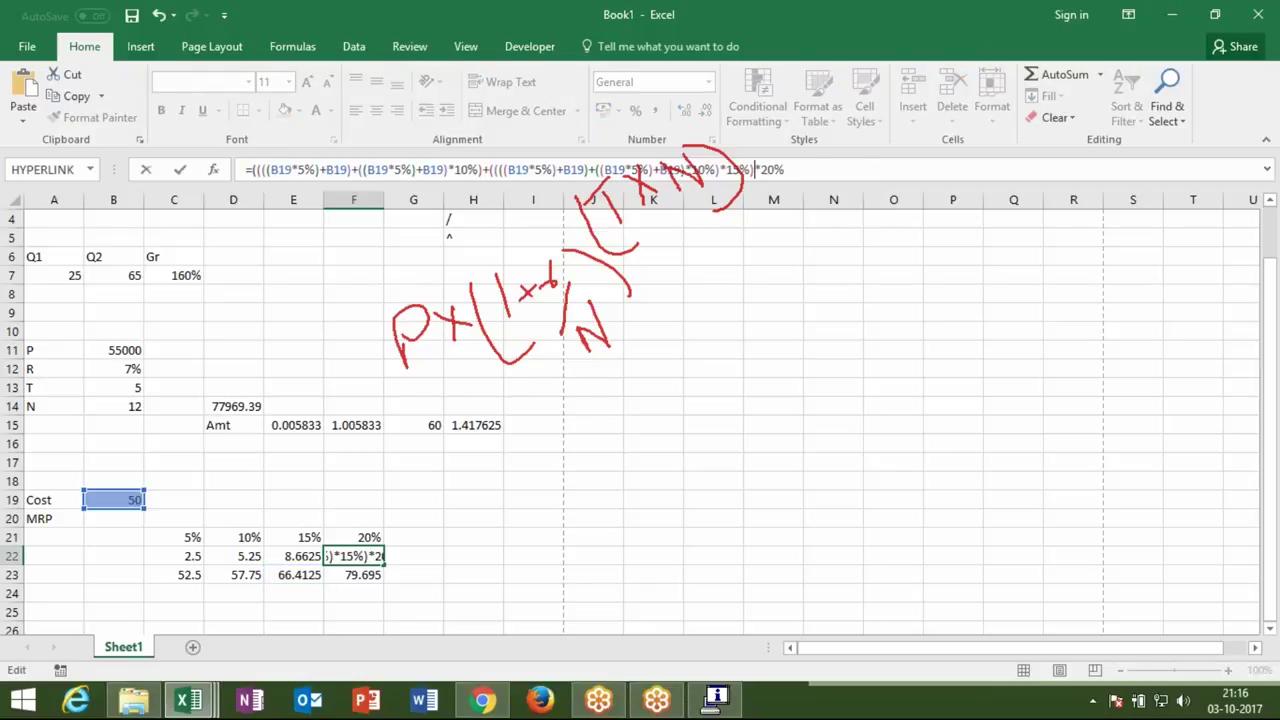
pyautogui.press('Return')
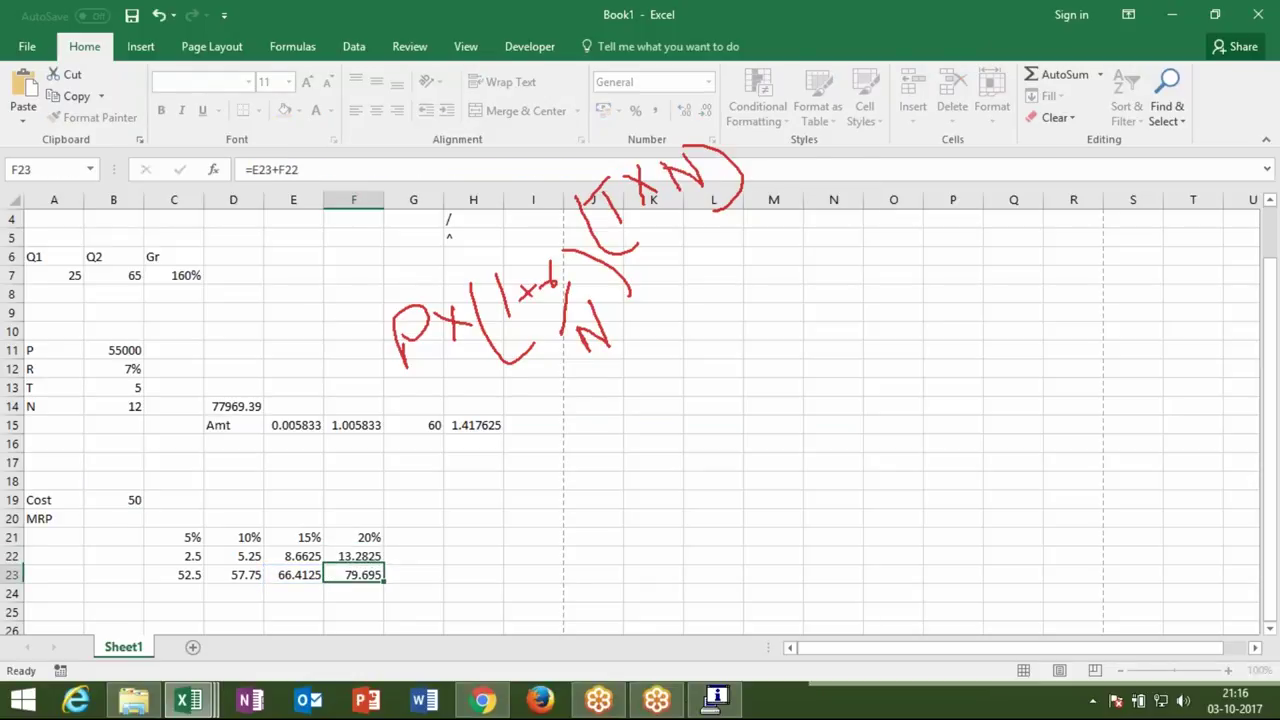
# Step: Paste E23's Cost-based formula into F23 in place of its E23 reference
pyautogui.click(272, 169)
pyautogui.press('BackSpace')
pyautogui.press('BackSpace')
pyautogui.press('BackSpace')
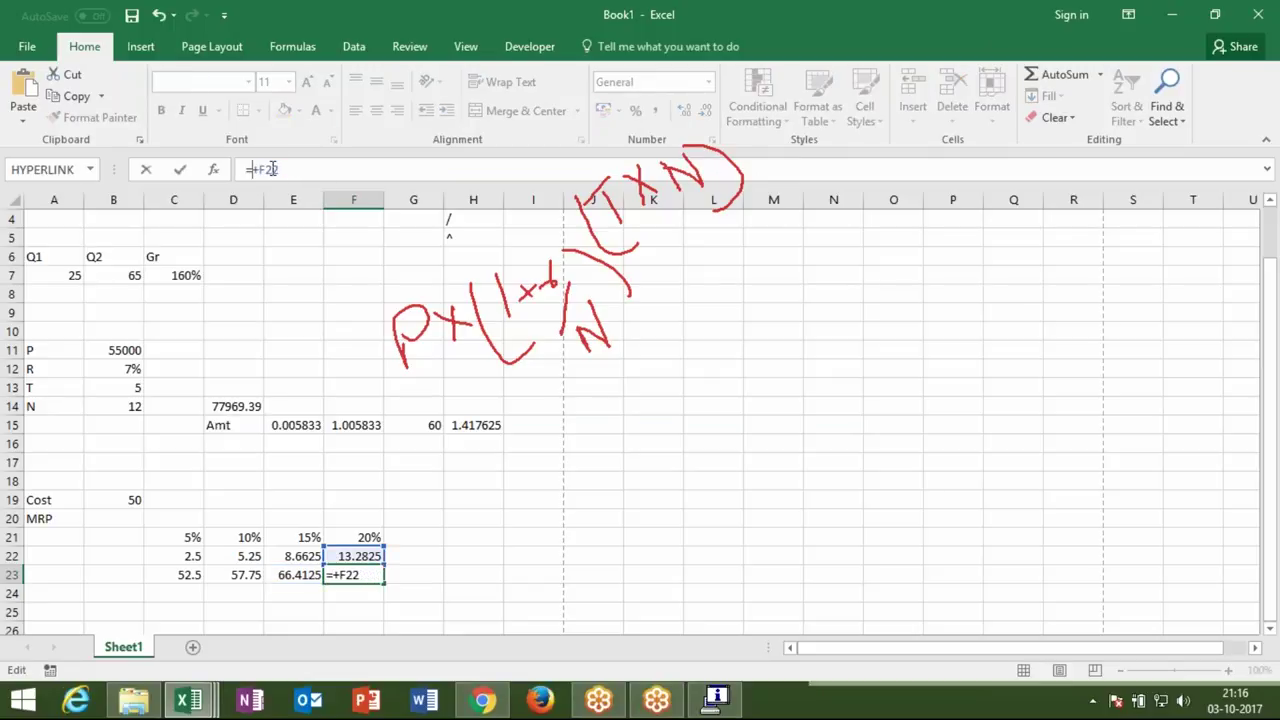
pyautogui.write('(')
pyautogui.hotkey('ctrl', 'v')
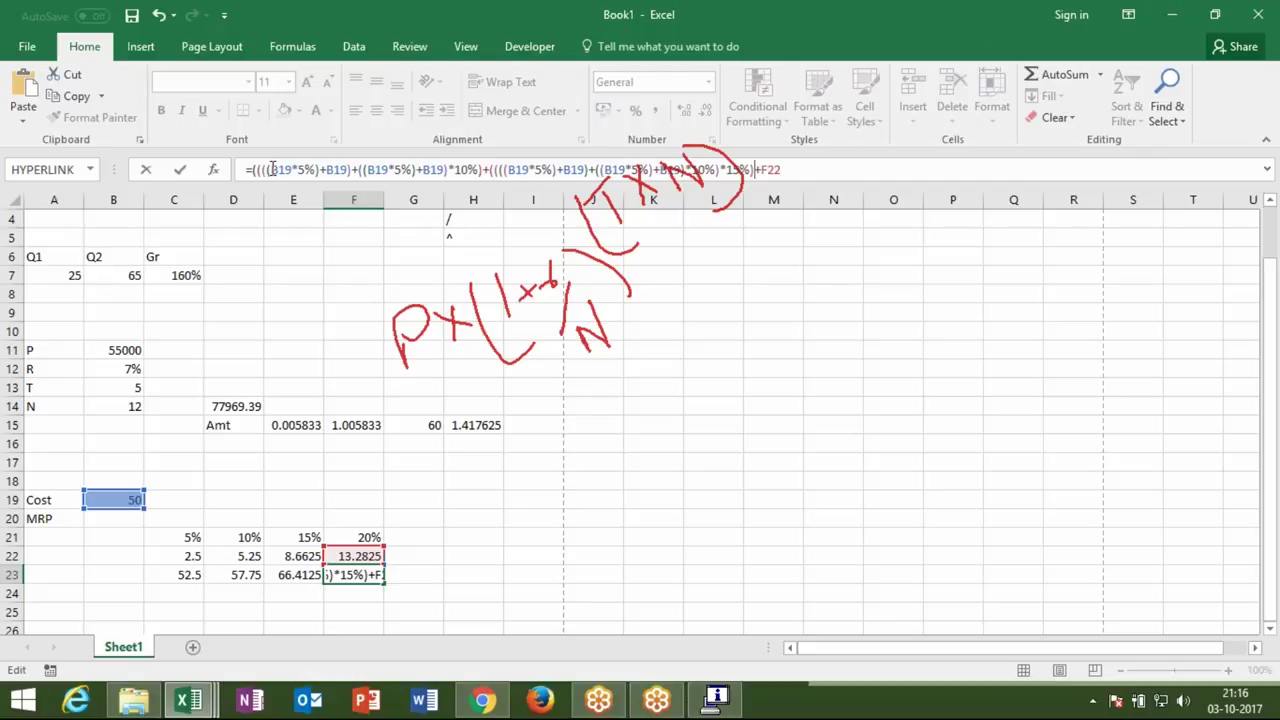
pyautogui.write(')')
pyautogui.hotkey('ctrl', 'Return')
# Step: Copy F22's formula and substitute it into F23 with *20%, completing the nested formula
pyautogui.press('Up')
pyautogui.moveTo(255, 169); pyautogui.dragTo(731, 215)
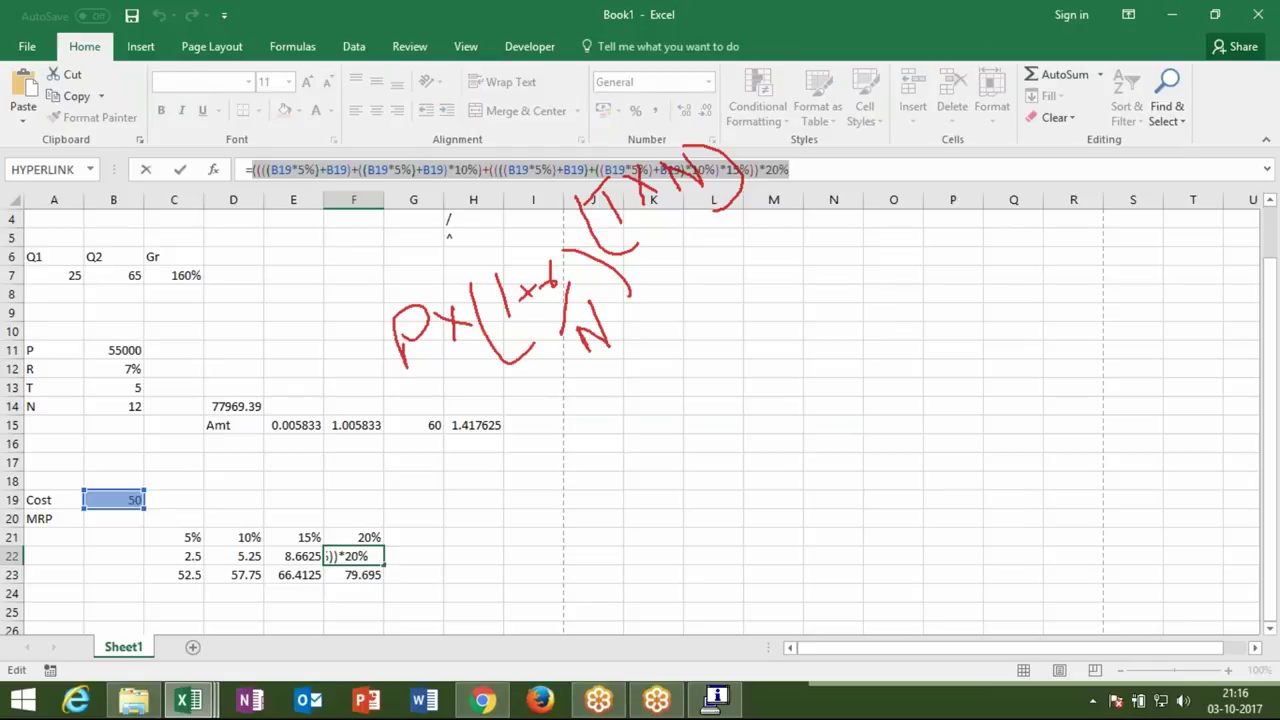
pyautogui.press('Escape')
pyautogui.press('Down')
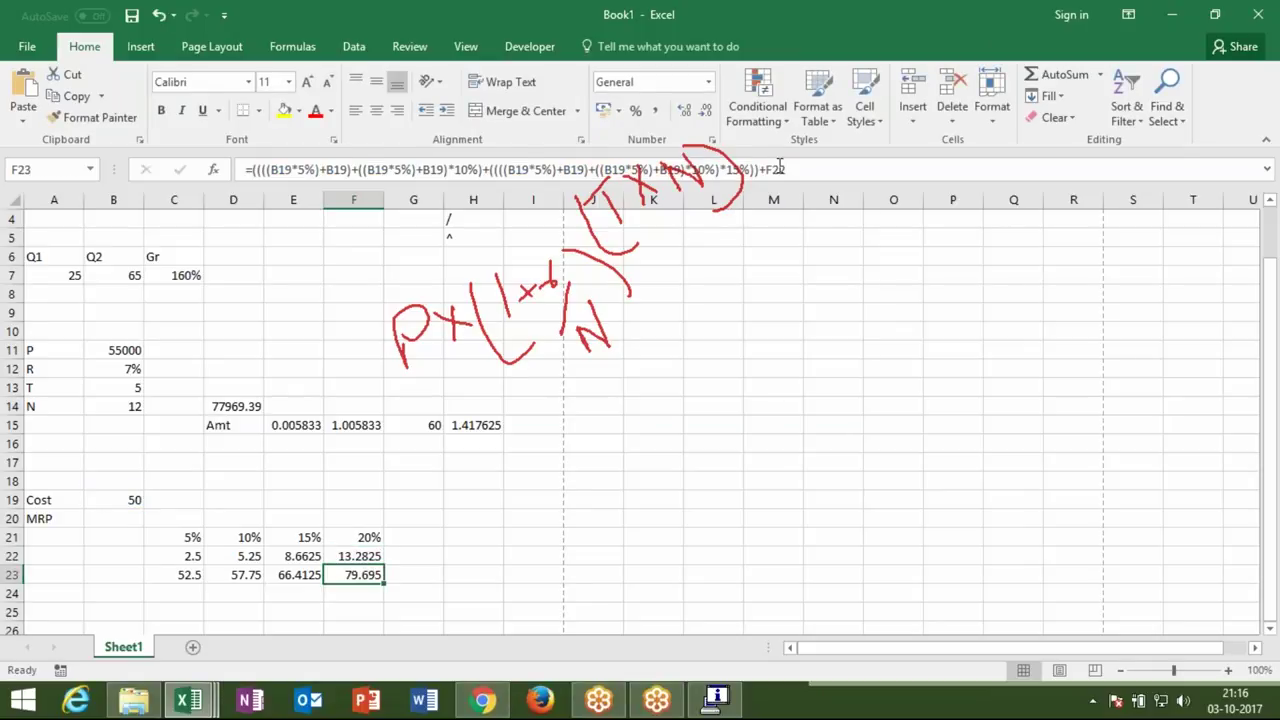
pyautogui.click(779, 169)
pyautogui.doubleClick(779, 169)
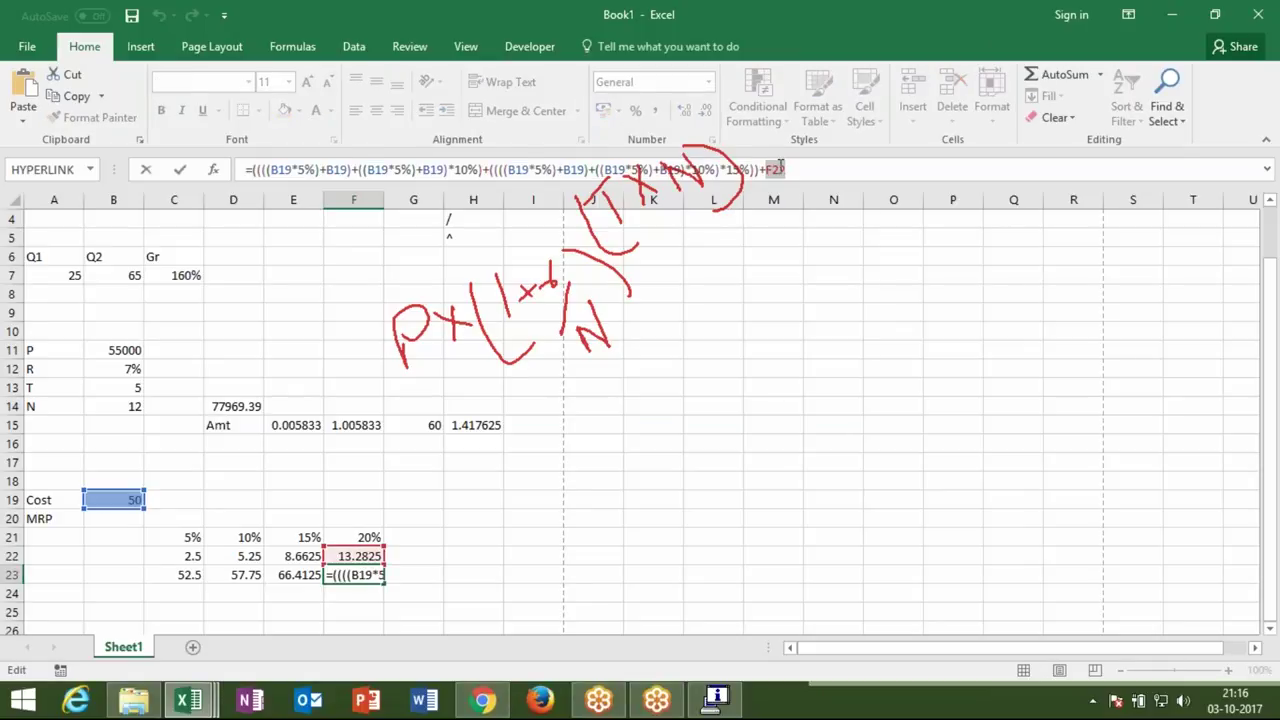
pyautogui.press('BackSpace')
pyautogui.press('BackSpace')
pyautogui.write('*20%')
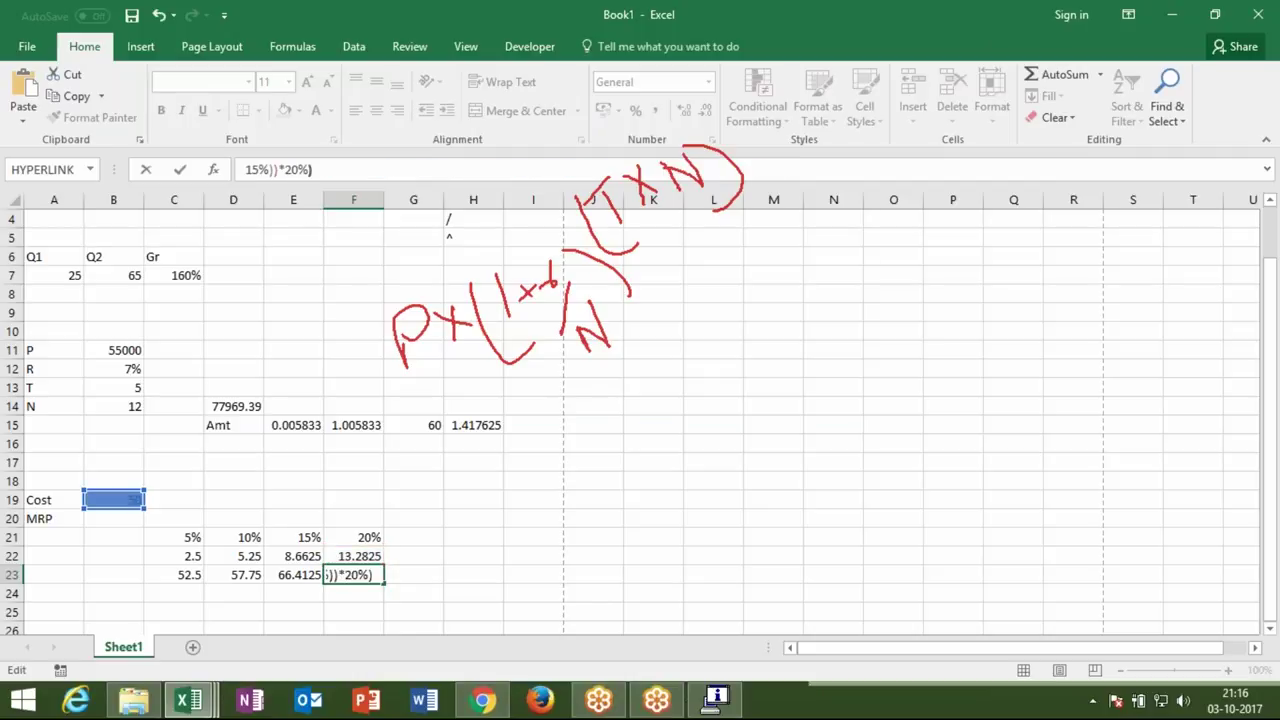
pyautogui.hotkey('ctrl', 'Return')
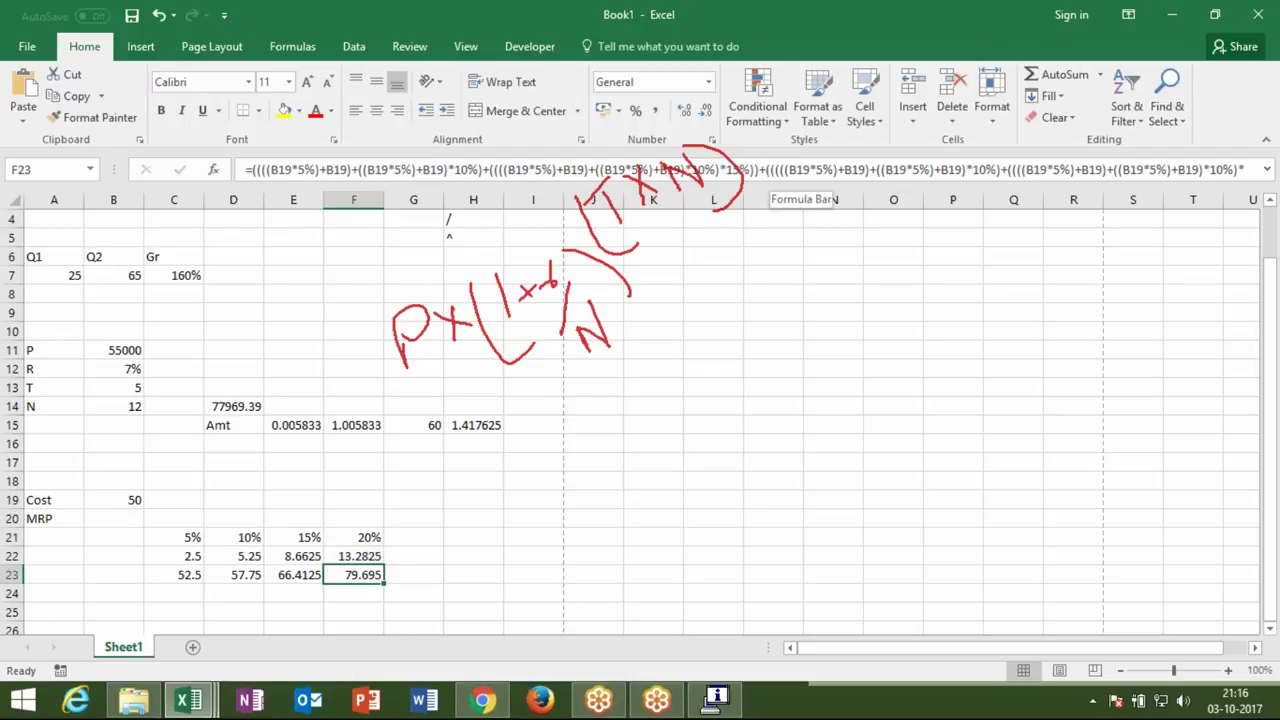
# Step: Review F23's full nested formula, then switch from Excel to the Windows desktop
pyautogui.doubleClick(356, 575)
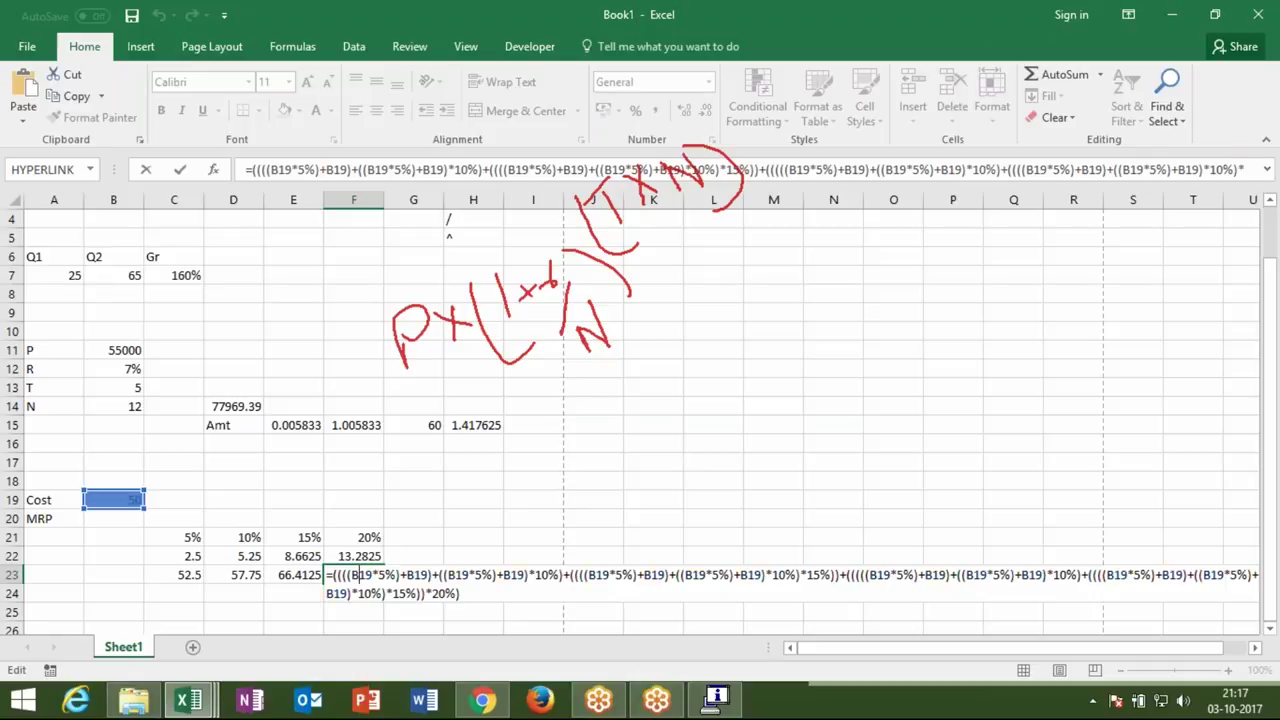
pyautogui.hotkey('ctrl', 'Return')
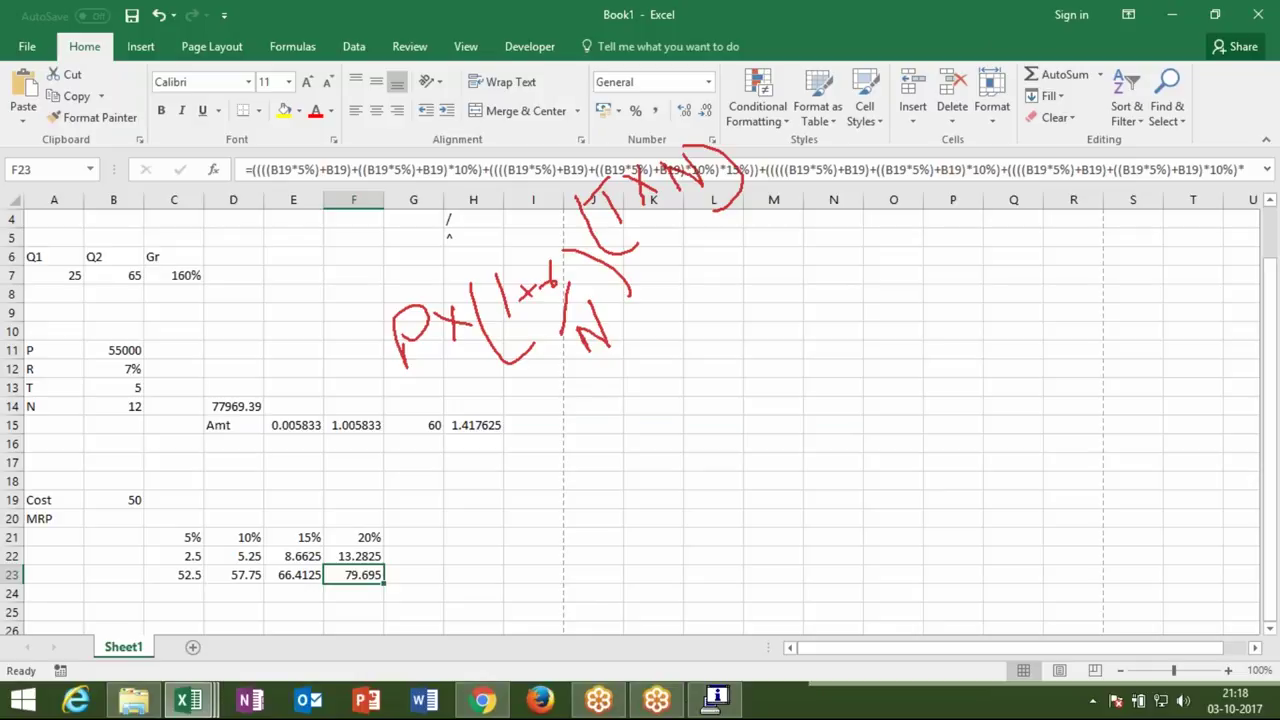
pyautogui.press('super+d')
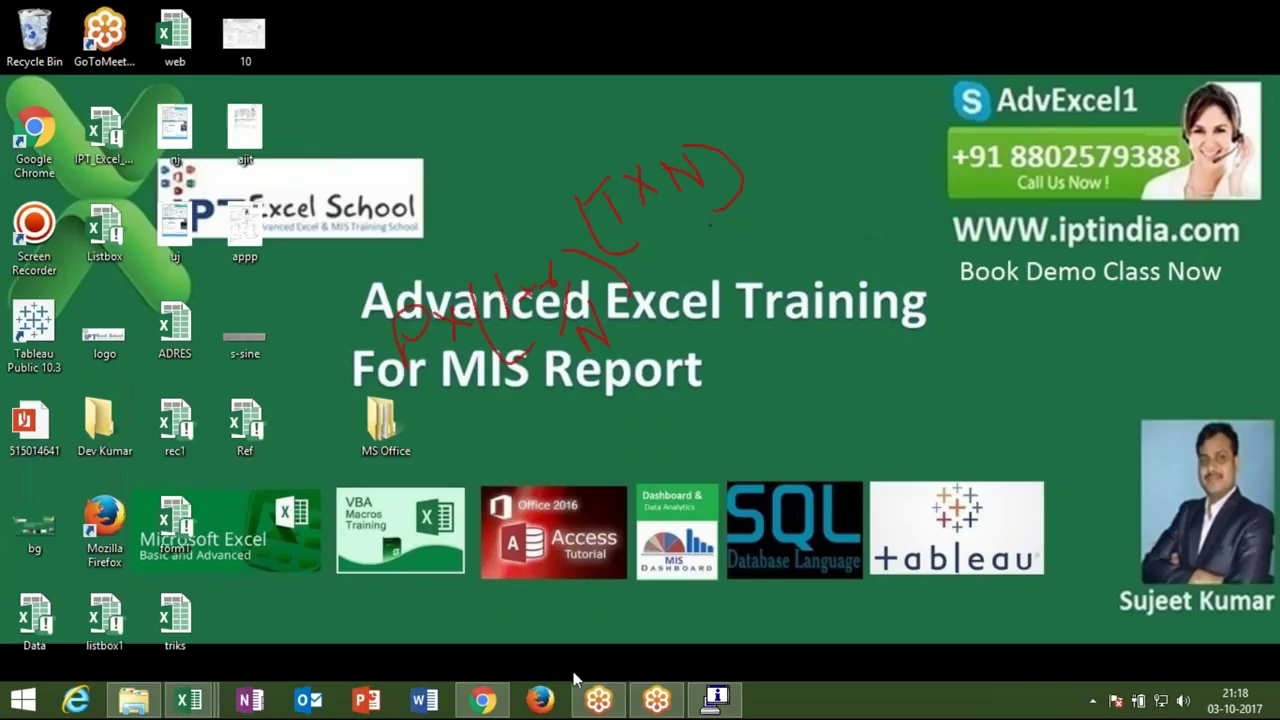